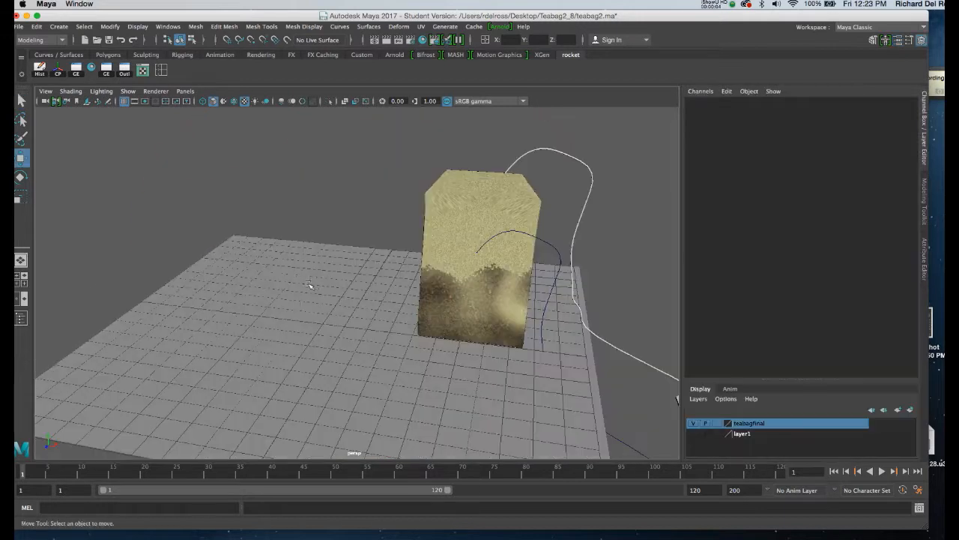
Step: In the textured front view, draw a polygon cube's base beside the teabag, about 149 units wide and 209 units tall
{"action": "key", "text": "space"}
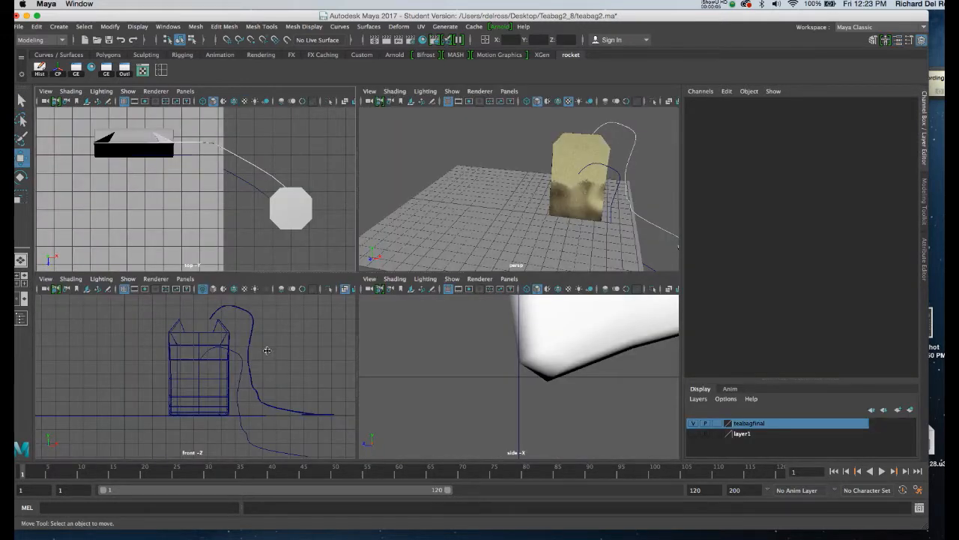
{"action": "key", "text": "space"}
{"action": "key", "text": "6"}
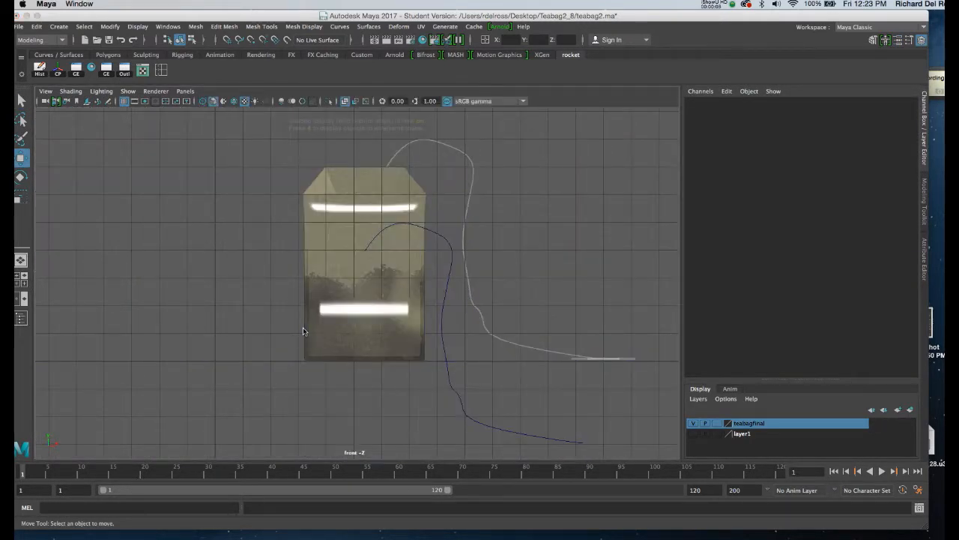
{"action": "middle_click_drag", "start_coordinate": [279, 313], "coordinate": [416, 335], "text": "alt"}
{"action": "right_click_drag", "start_coordinate": [315, 274], "coordinate": [342, 368], "text": "alt"}
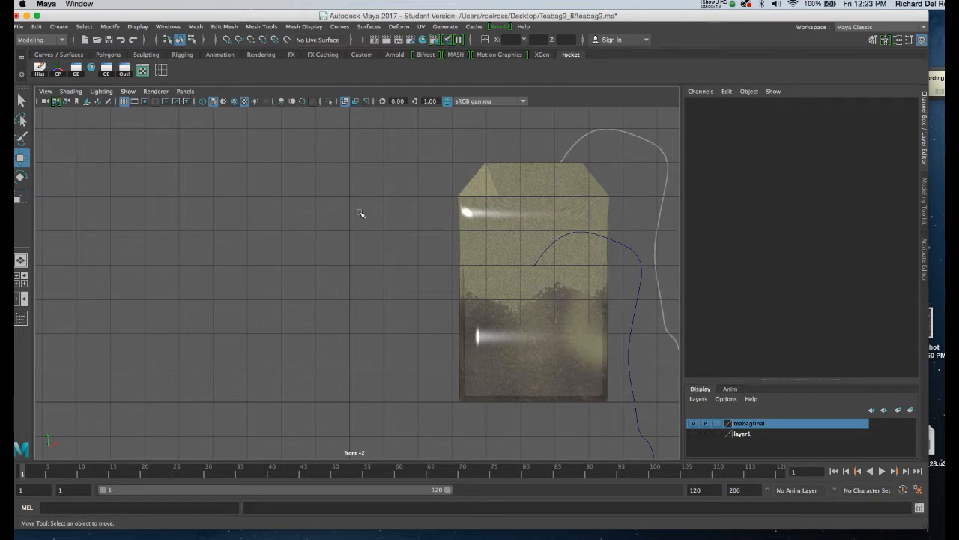
{"action": "key", "text": "space"}
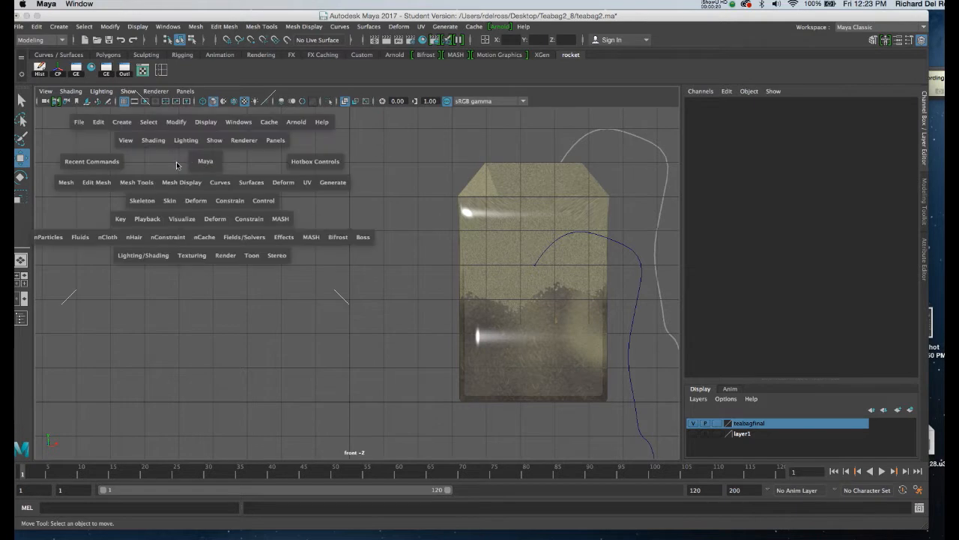
{"action": "left_click", "coordinate": [123, 122]}
{"action": "mouse_move", "coordinate": [153, 166]}
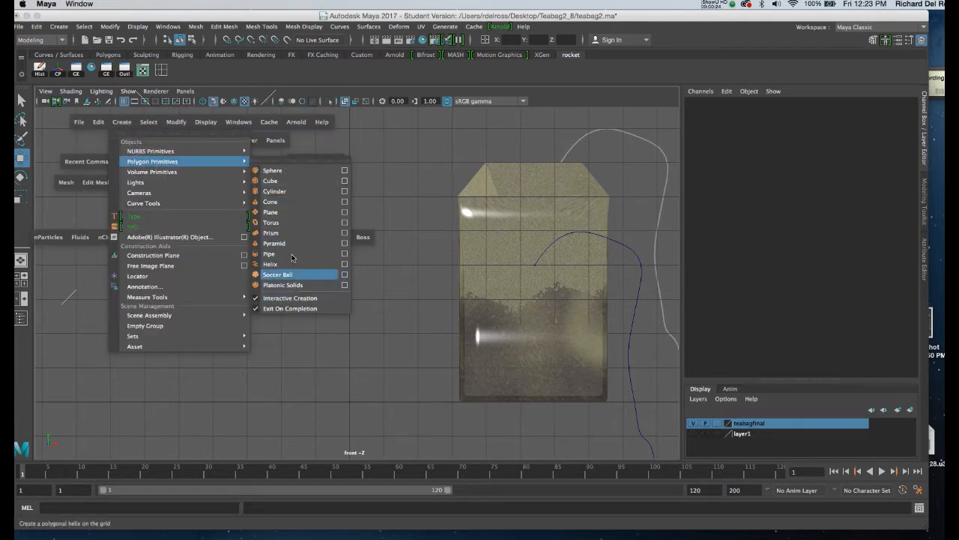
{"action": "left_click", "coordinate": [271, 181]}
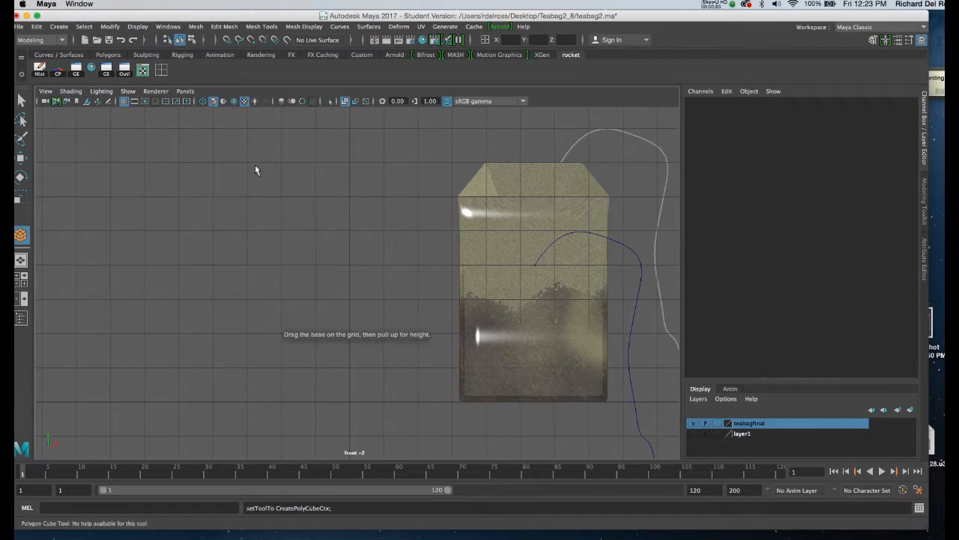
{"action": "left_click_drag", "start_coordinate": [248, 164], "coordinate": [417, 405]}
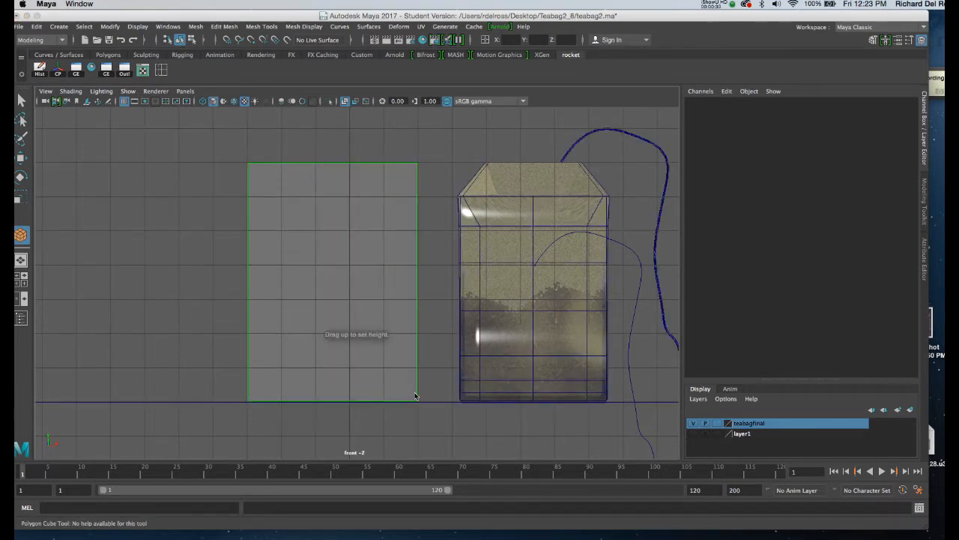
Step: In the perspective view, pull the new cube's thickness out to about 42 units to finish the box
{"action": "key", "text": "space"}
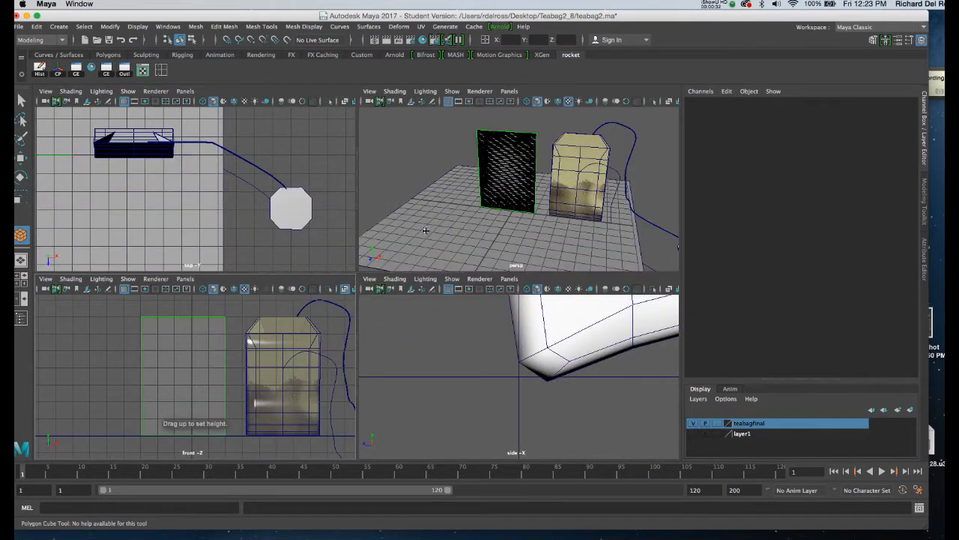
{"action": "key", "text": "space"}
{"action": "left_click_drag", "start_coordinate": [388, 262], "coordinate": [380, 266], "text": "alt"}
{"action": "left_click_drag", "start_coordinate": [394, 334], "coordinate": [401, 324]}
{"action": "key", "text": "w"}
{"action": "left_click_drag", "start_coordinate": [364, 293], "coordinate": [390, 276], "text": "alt"}
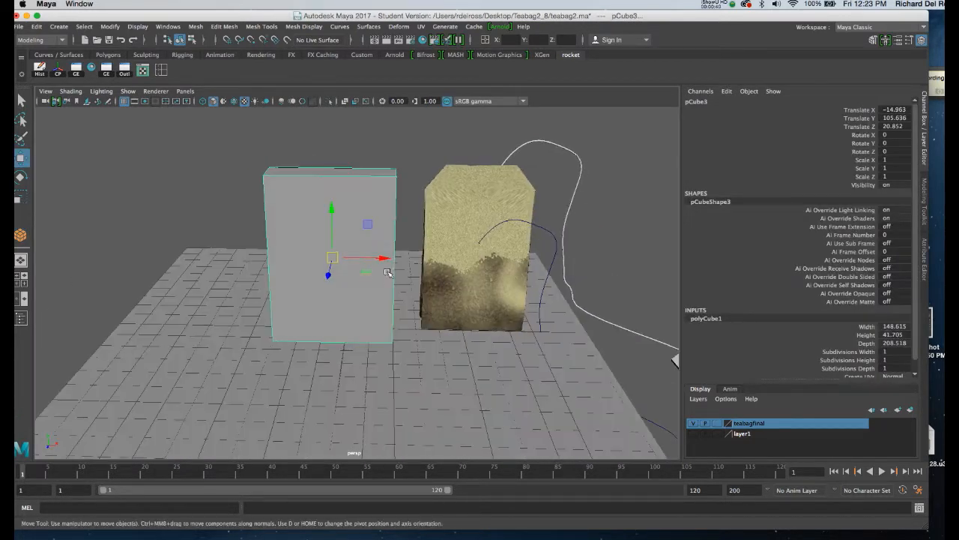
Step: Save the student-version scene and hide the teabagfinal layer so only the new box is shown
{"action": "key", "text": "super+s"}
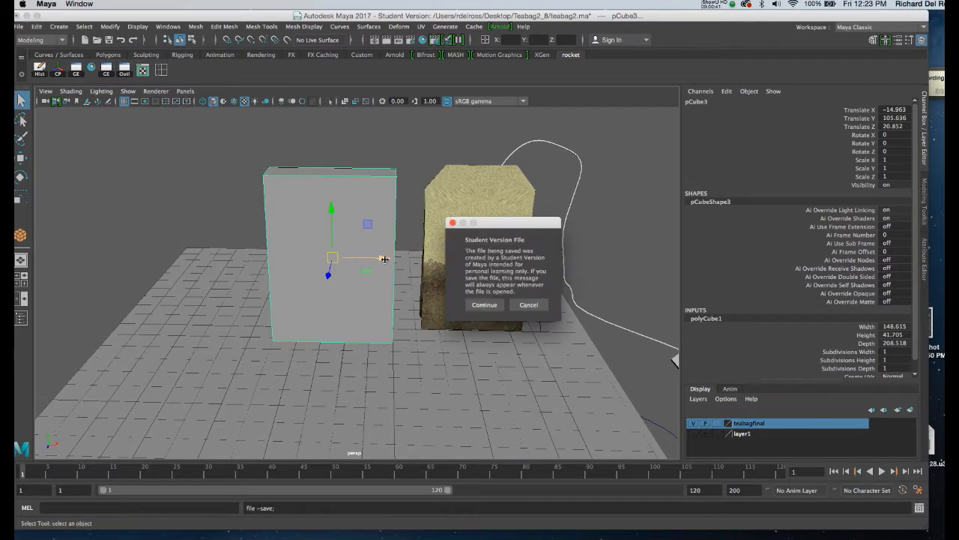
{"action": "left_click", "coordinate": [488, 306]}
{"action": "mouse_move", "coordinate": [386, 213]}
{"action": "left_mouse_down", "text": "alt"}
{"action": "mouse_move", "coordinate": [354, 199]}
{"action": "mouse_move", "coordinate": [368, 240]}
{"action": "mouse_move", "coordinate": [405, 248]}
{"action": "mouse_move", "coordinate": [416, 263]}
{"action": "mouse_move", "coordinate": [385, 214]}
{"action": "left_mouse_up", "text": "alt"}
{"action": "left_click_drag", "start_coordinate": [510, 221], "coordinate": [474, 209], "text": "alt"}
{"action": "right_click_drag", "start_coordinate": [474, 209], "coordinate": [486, 306], "text": "alt"}
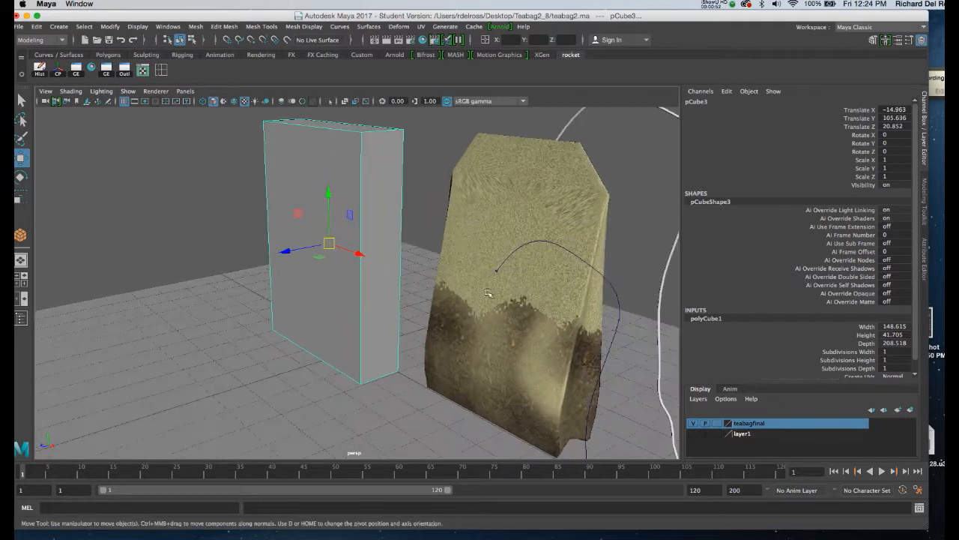
{"action": "left_click_drag", "start_coordinate": [440, 229], "coordinate": [532, 277], "text": "alt"}
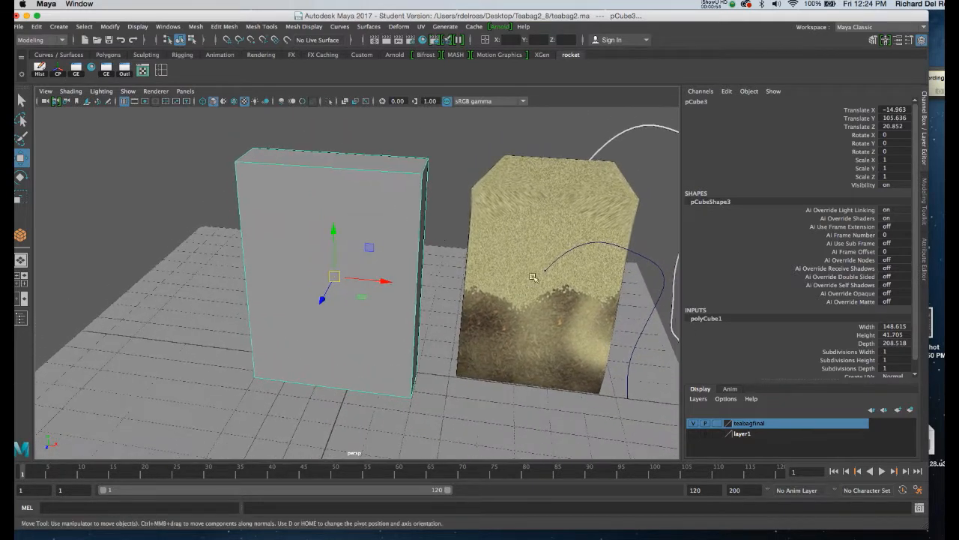
{"action": "left_click", "coordinate": [694, 424]}
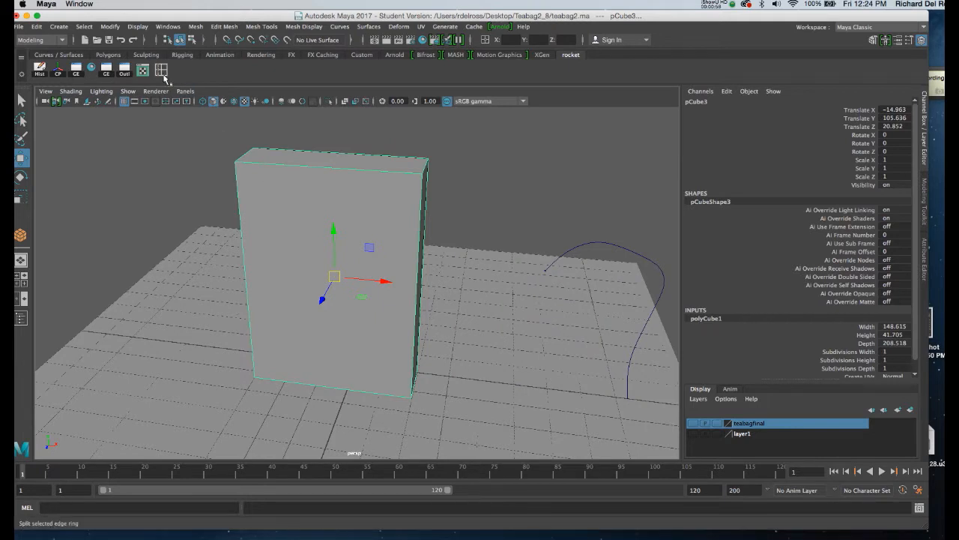
Step: Insert a horizontal edge loop around the box's upper part and a vertical one through the middle of its thickness
{"action": "left_click", "coordinate": [161, 70]}
{"action": "left_click_drag", "start_coordinate": [308, 191], "coordinate": [240, 181], "text": "alt"}
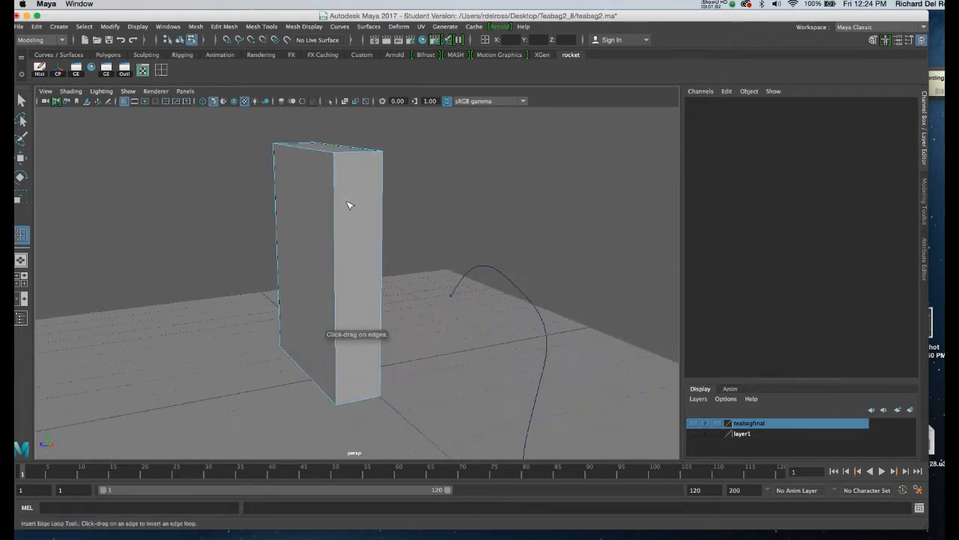
{"action": "left_click_drag", "start_coordinate": [336, 223], "coordinate": [392, 229]}
{"action": "left_click", "coordinate": [352, 175]}
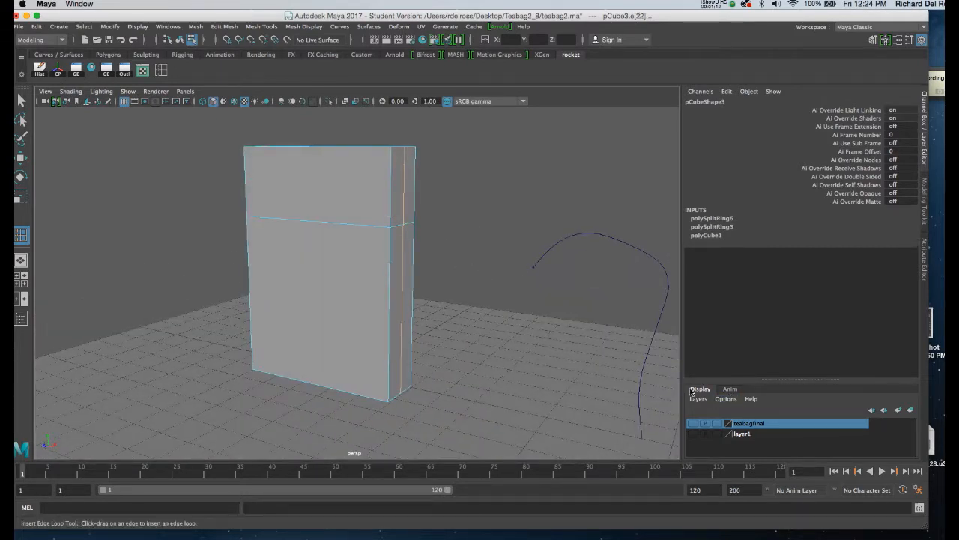
{"action": "key", "text": "w"}
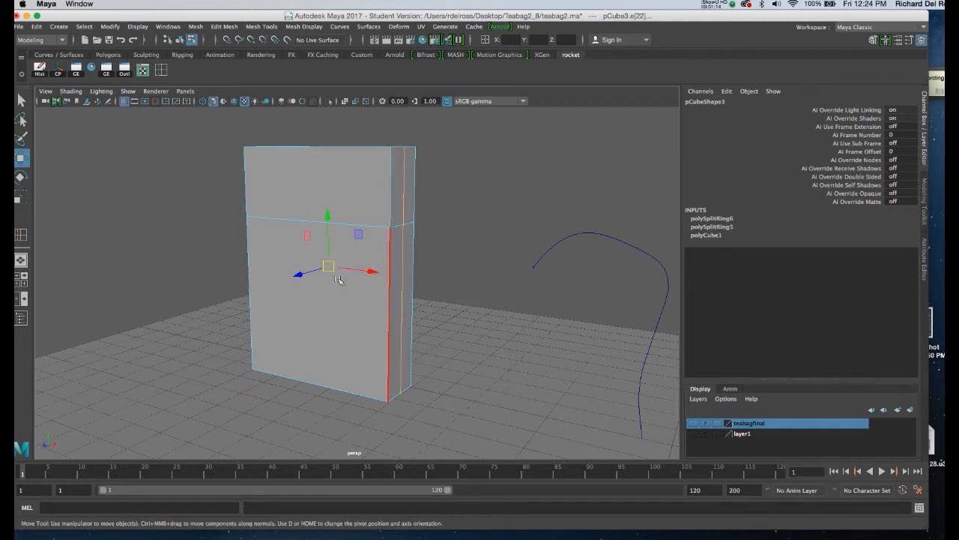
Step: Show the teabagfinal layer to compare the box with the finished teabag, return to object mode and hide the layer again
{"action": "left_click", "coordinate": [693, 424]}
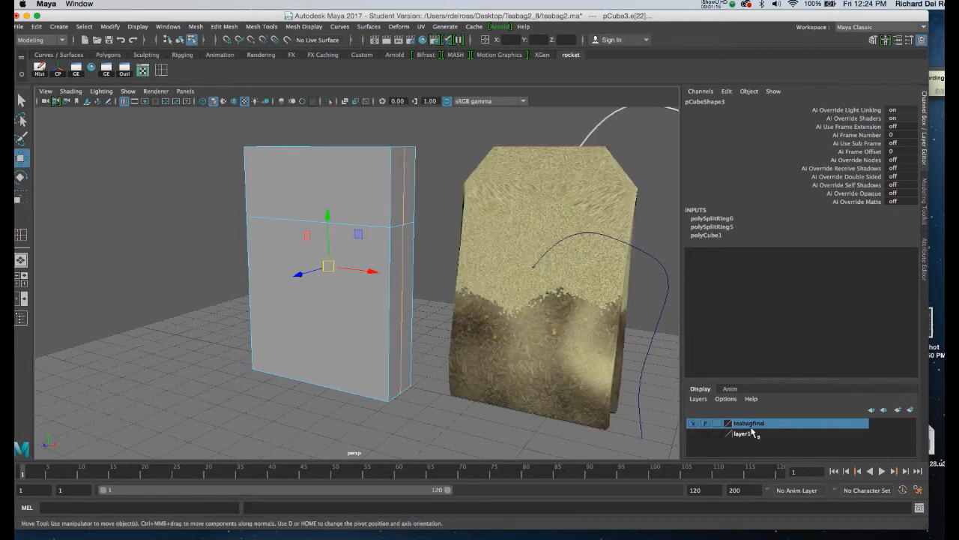
{"action": "left_click_drag", "start_coordinate": [565, 311], "coordinate": [405, 240], "text": "alt"}
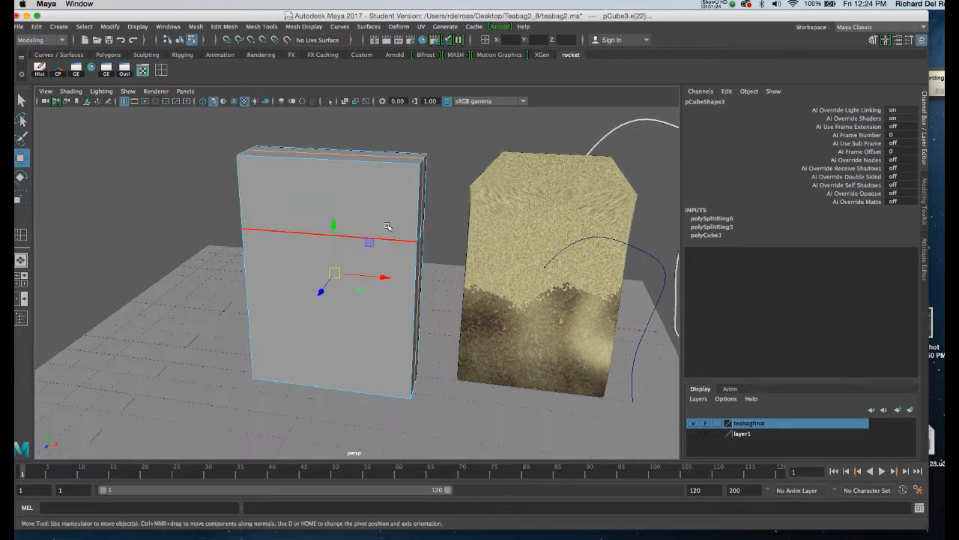
{"action": "right_click_drag", "start_coordinate": [381, 214], "coordinate": [429, 212]}
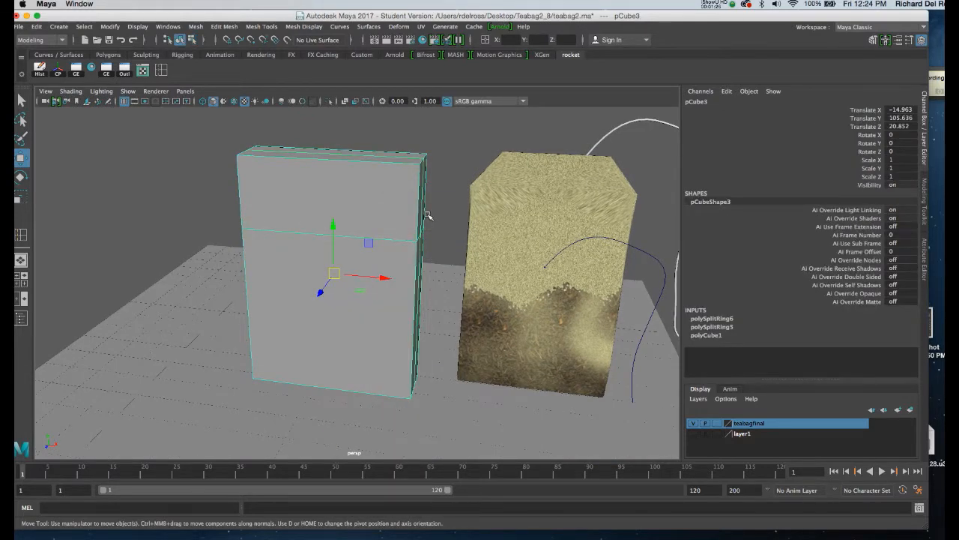
{"action": "left_click_drag", "start_coordinate": [428, 212], "coordinate": [663, 386], "text": "alt"}
{"action": "left_click", "coordinate": [690, 423]}
{"action": "left_click_drag", "start_coordinate": [443, 290], "coordinate": [374, 246], "text": "alt"}
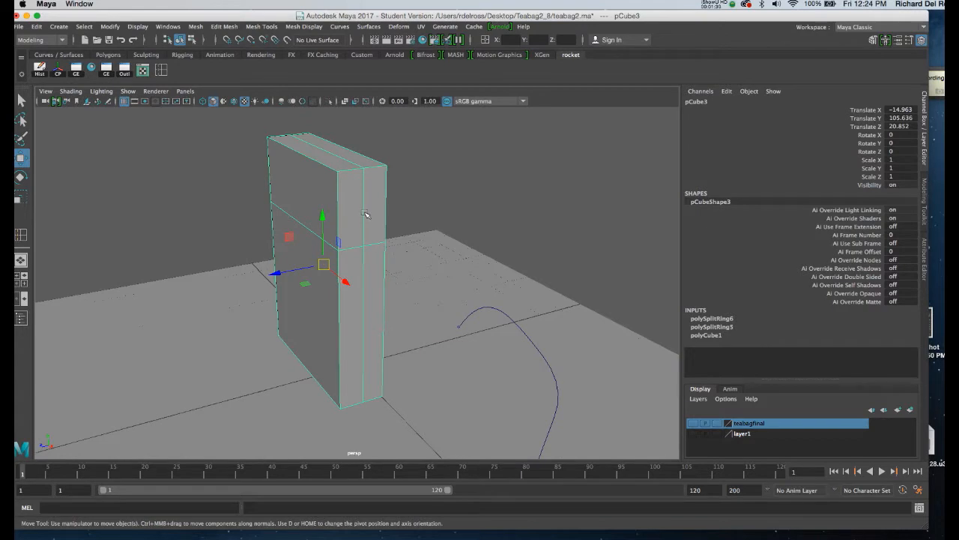
Step: Select the box's horizontal edge loop and move it up closer to the box's upper end
{"action": "right_click", "coordinate": [365, 214]}
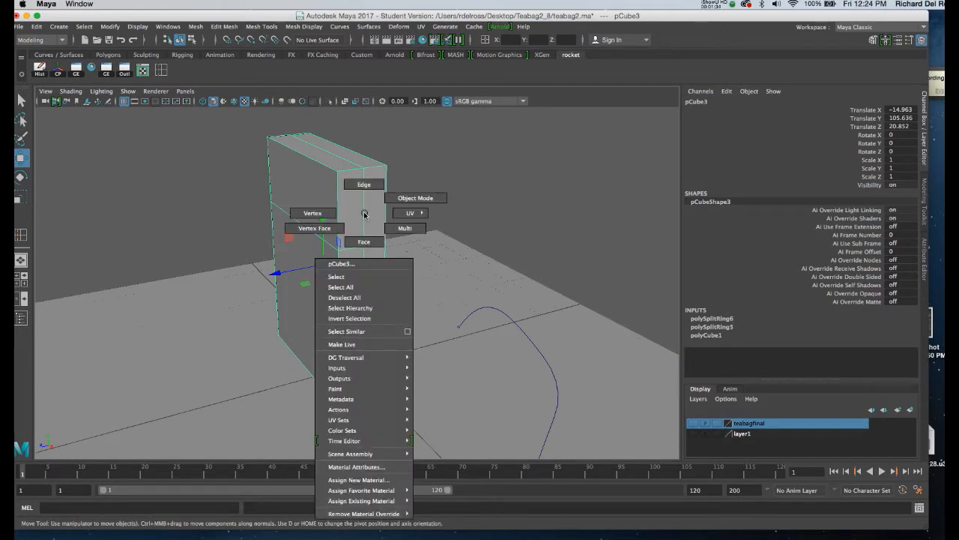
{"action": "right_click_drag", "start_coordinate": [364, 214], "coordinate": [370, 190]}
{"action": "left_click_drag", "start_coordinate": [370, 218], "coordinate": [393, 267], "text": "alt"}
{"action": "mouse_move", "coordinate": [387, 201]}
{"action": "left_mouse_down", "text": "alt"}
{"action": "mouse_move", "coordinate": [420, 206]}
{"action": "mouse_move", "coordinate": [426, 193]}
{"action": "mouse_move", "coordinate": [407, 188]}
{"action": "mouse_move", "coordinate": [441, 191]}
{"action": "mouse_move", "coordinate": [399, 212]}
{"action": "left_mouse_up", "text": "alt"}
{"action": "left_click", "coordinate": [256, 170]}
{"action": "left_click", "coordinate": [398, 225]}
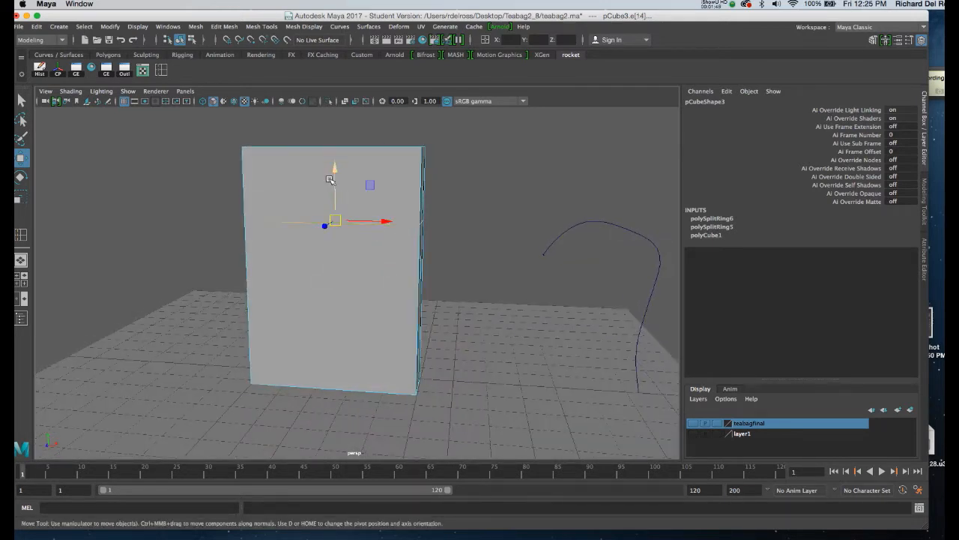
{"action": "left_click_drag", "start_coordinate": [337, 170], "coordinate": [295, 268]}
{"action": "left_click", "coordinate": [369, 216]}
{"action": "left_click", "coordinate": [322, 262]}
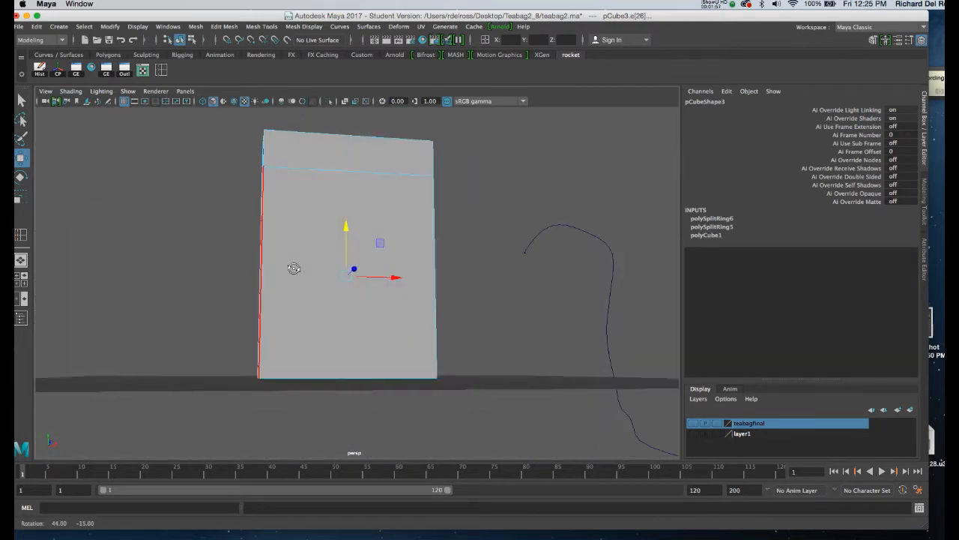
{"action": "left_click", "coordinate": [493, 376]}
{"action": "key", "text": "Delete"}
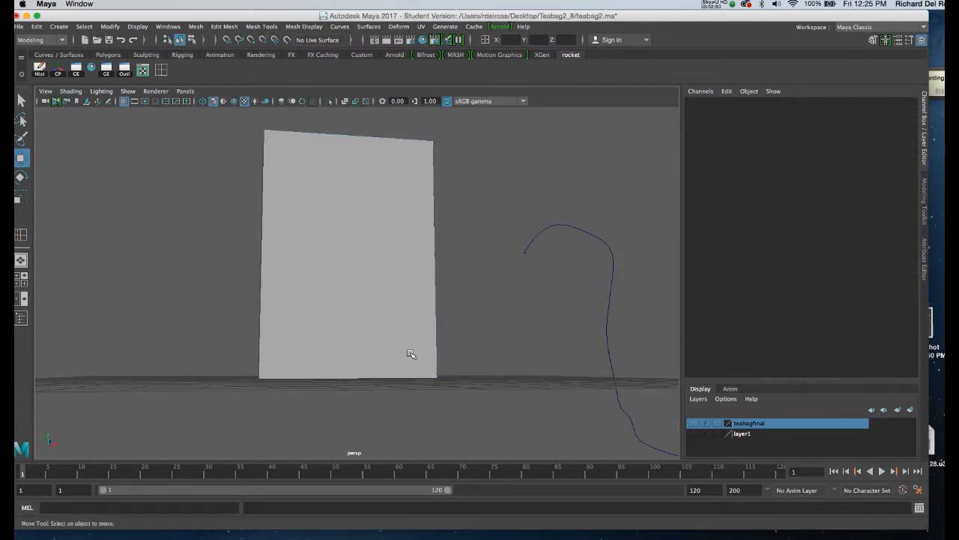
Step: Select the centre edges on the box's two narrow sides and scale them inward along its width to form side folds
{"action": "left_click_drag", "start_coordinate": [412, 346], "coordinate": [410, 307], "text": "alt"}
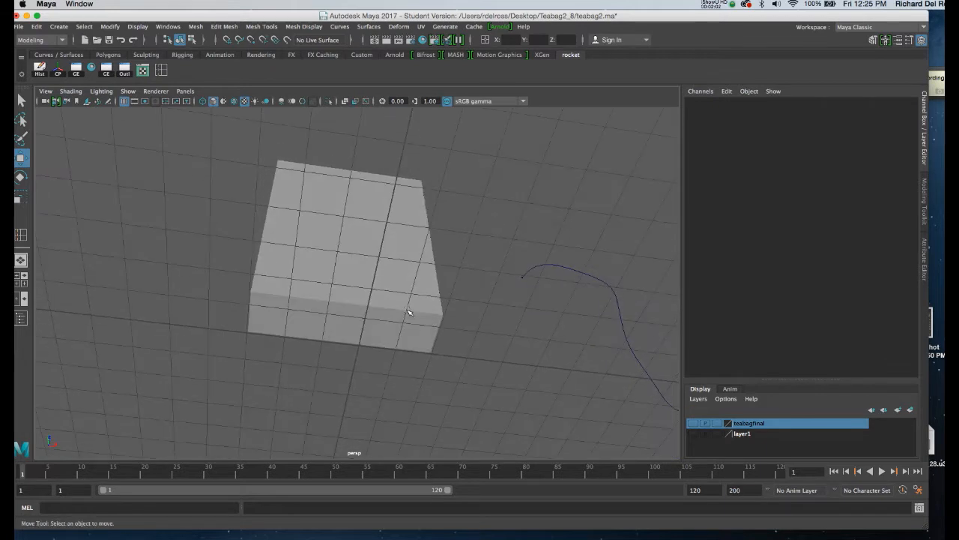
{"action": "key", "text": "4"}
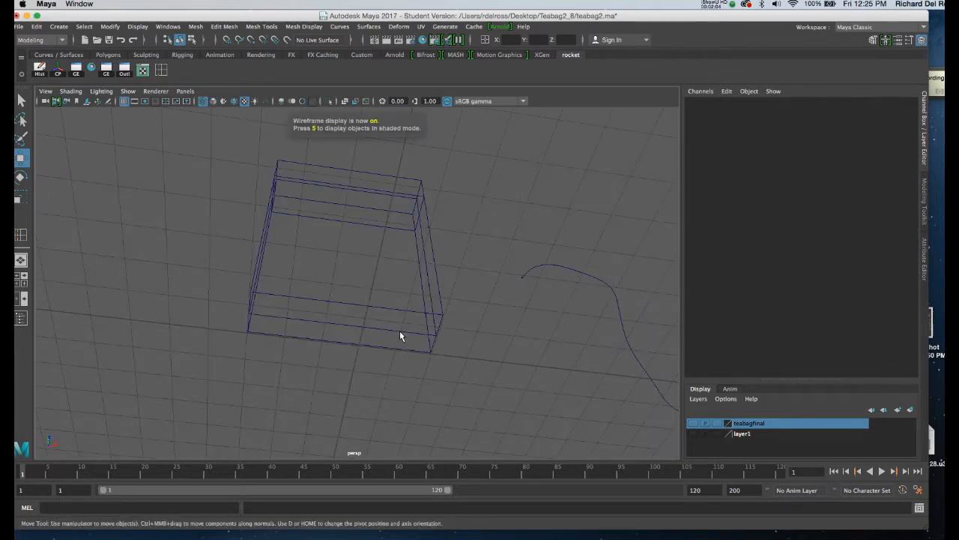
{"action": "left_click", "coordinate": [399, 336]}
{"action": "right_click", "coordinate": [402, 334]}
{"action": "right_click_drag", "start_coordinate": [402, 330], "coordinate": [403, 224]}
{"action": "left_click", "coordinate": [412, 301]}
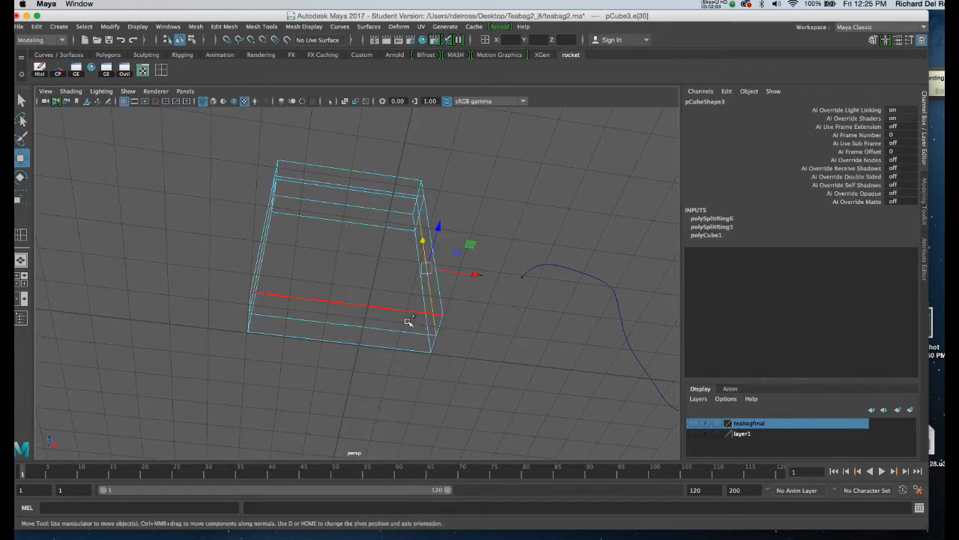
{"action": "left_click", "coordinate": [395, 330], "text": "shift"}
{"action": "left_click_drag", "start_coordinate": [330, 265], "coordinate": [429, 314], "text": "alt"}
{"action": "mouse_move", "coordinate": [343, 299]}
{"action": "left_mouse_down", "text": "alt"}
{"action": "mouse_move", "coordinate": [312, 314]}
{"action": "mouse_move", "coordinate": [341, 315]}
{"action": "left_mouse_up", "text": "alt"}
{"action": "key", "text": "r"}
{"action": "left_click_drag", "start_coordinate": [381, 292], "coordinate": [374, 291]}
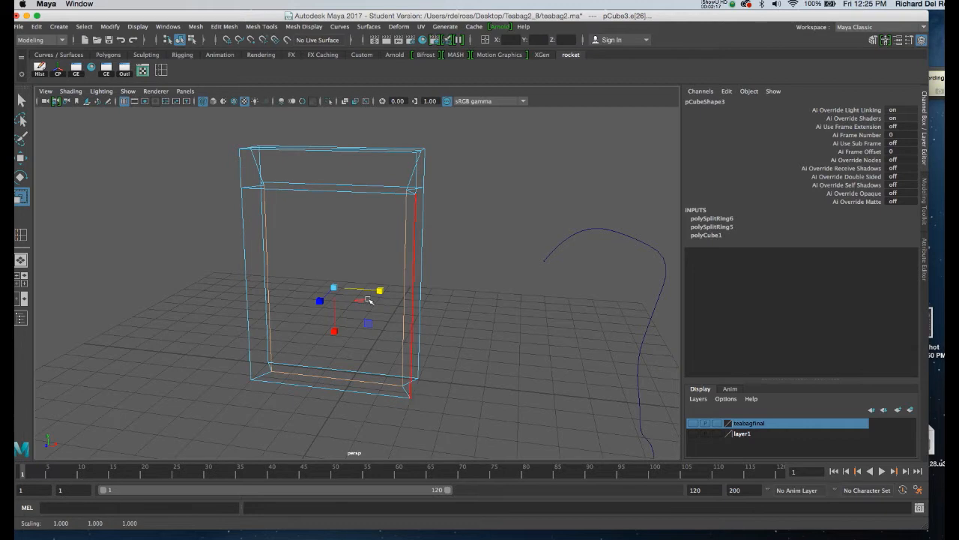
Step: Raise the centre edge of the box's underside to a height of about 16 cm and save the scene
{"action": "left_click", "coordinate": [381, 384]}
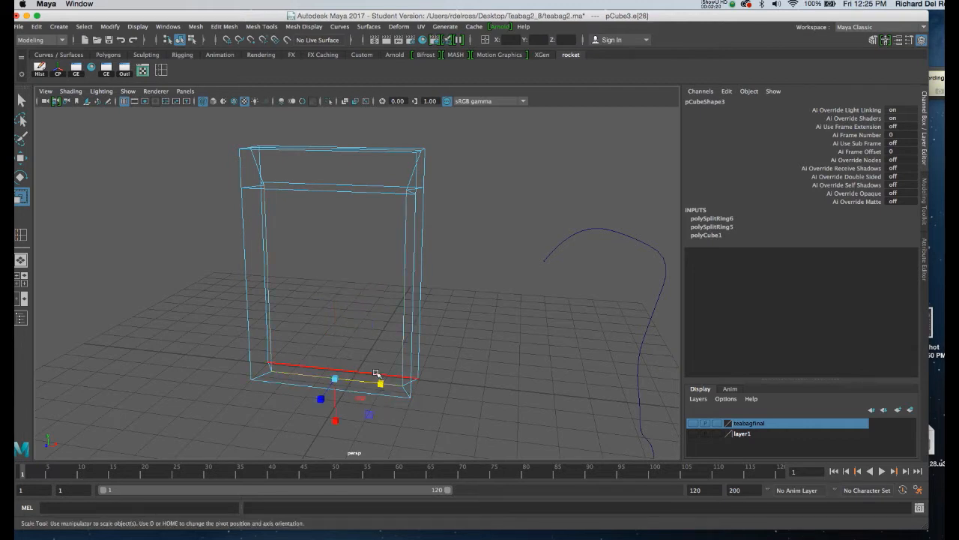
{"action": "key", "text": "w"}
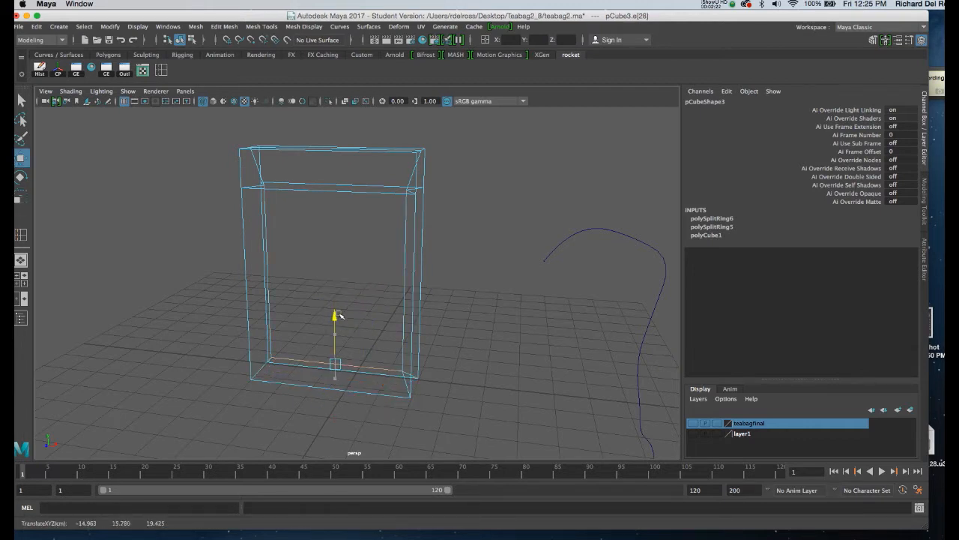
{"action": "key", "text": "5"}
{"action": "left_click_drag", "start_coordinate": [513, 310], "coordinate": [467, 328], "text": "alt"}
{"action": "key", "text": "super+s"}
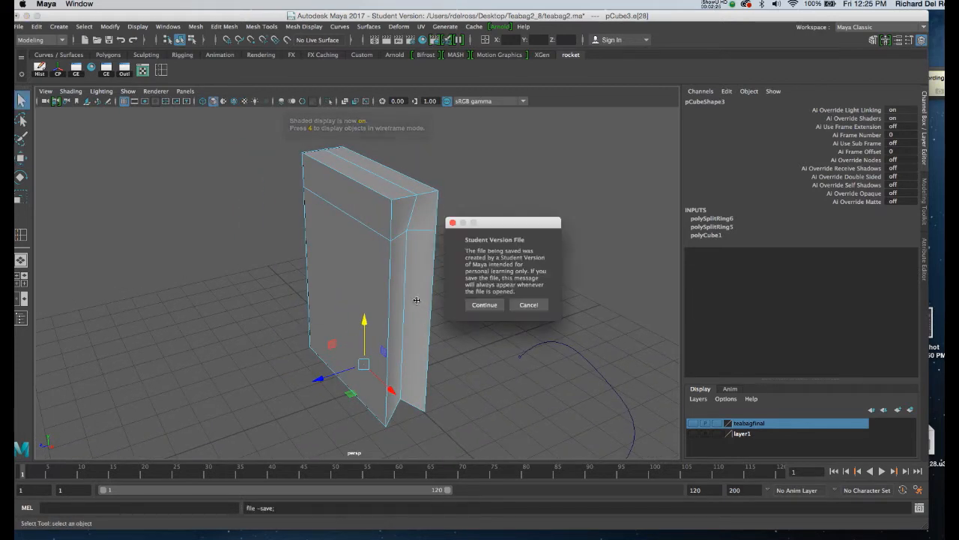
{"action": "left_click", "coordinate": [475, 307]}
Step: Select the box's uppermost vertices in the front view and scale them inward along the width to about 0.69
{"action": "left_click_drag", "start_coordinate": [409, 280], "coordinate": [490, 317], "text": "alt"}
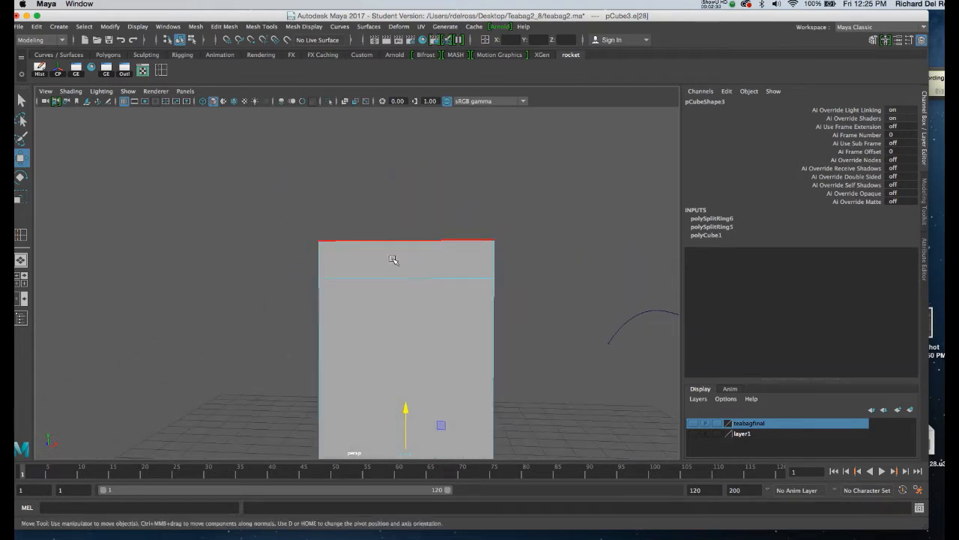
{"action": "key", "text": "space"}
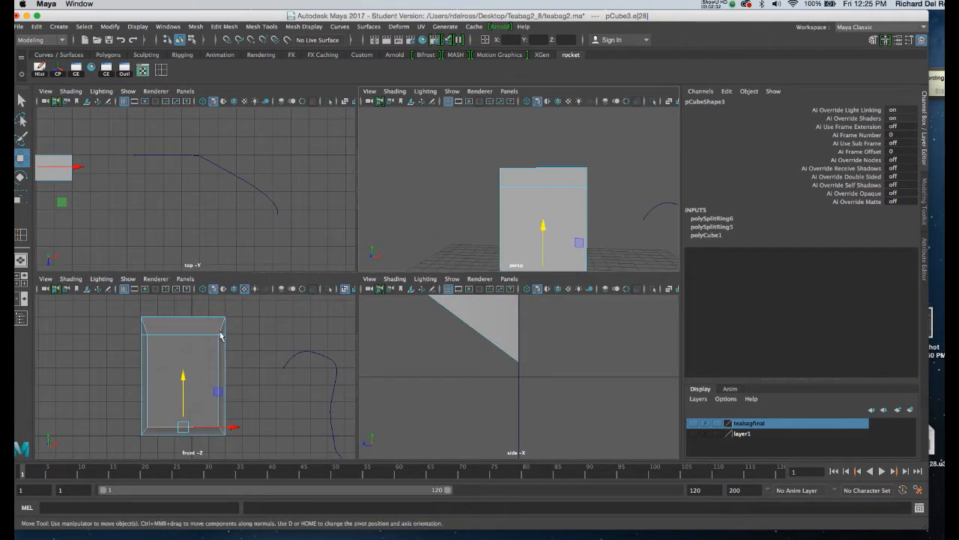
{"action": "key", "text": "space"}
{"action": "scroll", "coordinate": [339, 284], "scroll_direction": "up", "scroll_amount": 2}
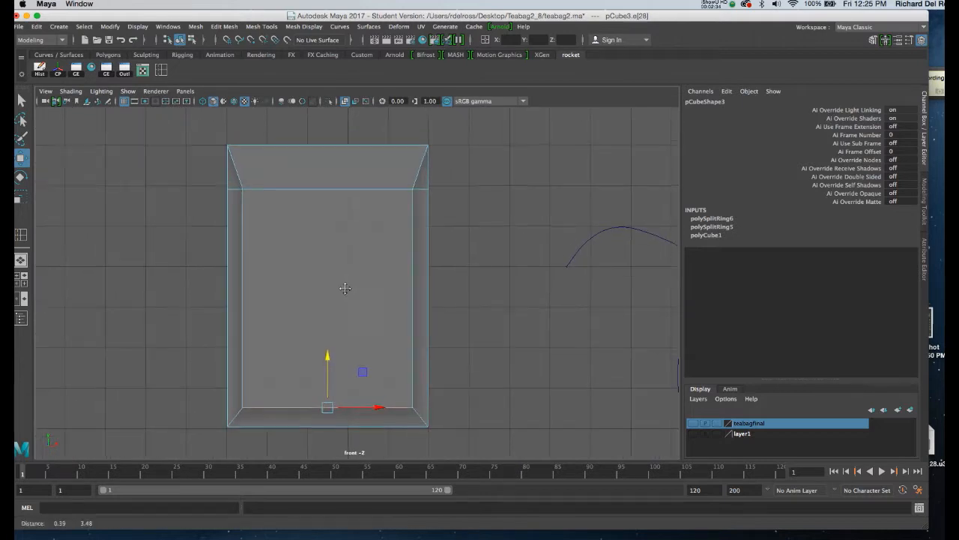
{"action": "middle_click_drag", "start_coordinate": [350, 275], "coordinate": [326, 357], "text": "alt"}
{"action": "right_click", "coordinate": [347, 247]}
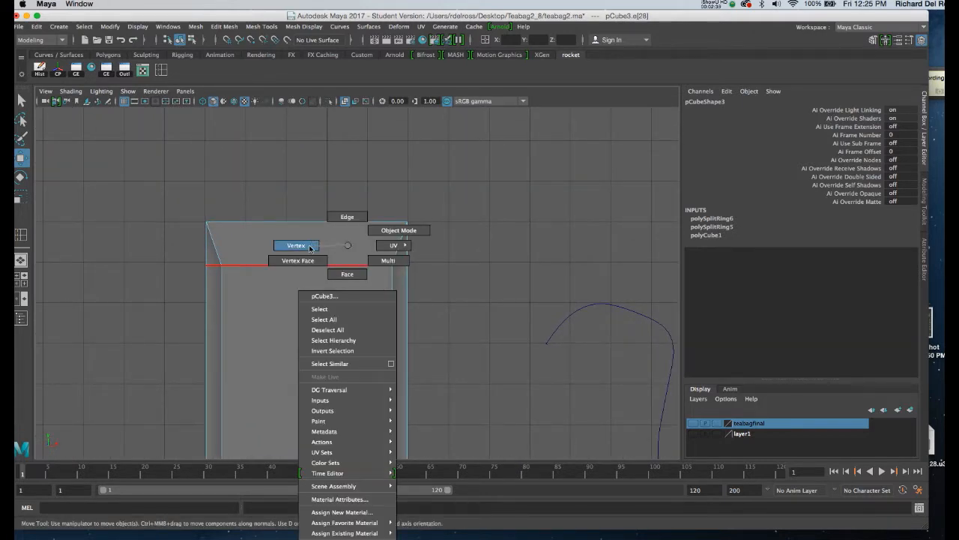
{"action": "left_click", "coordinate": [311, 246]}
{"action": "left_click_drag", "start_coordinate": [170, 172], "coordinate": [432, 236]}
{"action": "key", "text": "r"}
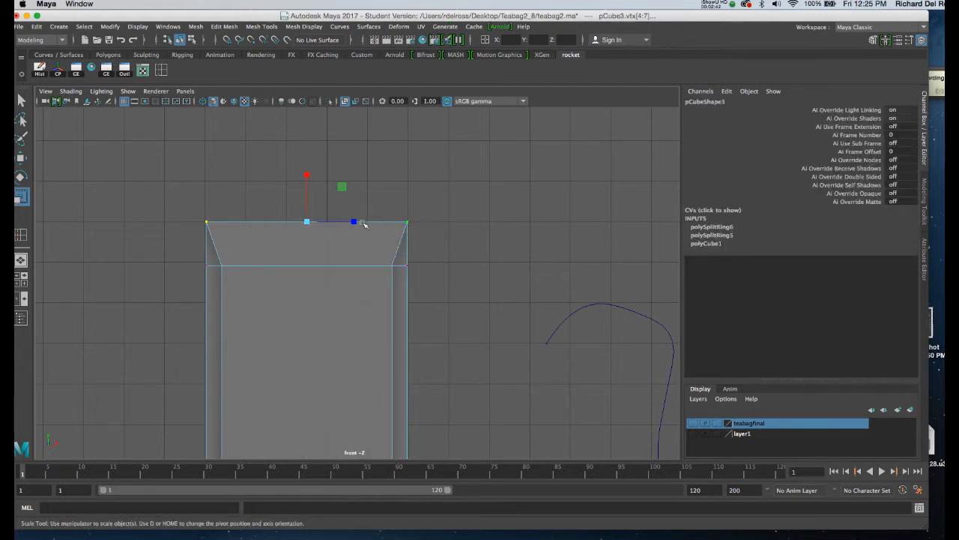
{"action": "left_click_drag", "start_coordinate": [354, 222], "coordinate": [340, 224]}
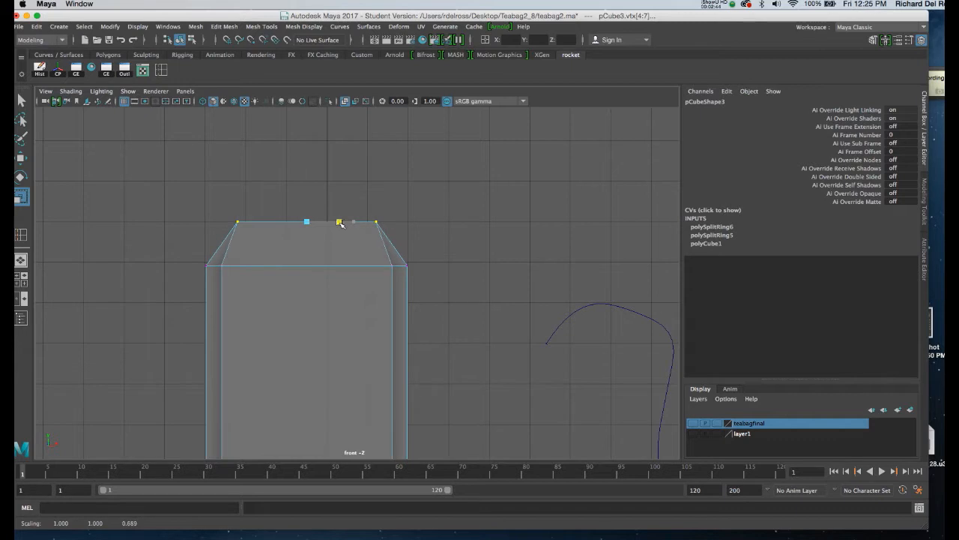
Step: Select the top and shoulder vertices, set the Scale tool's axis orientation to Object and narrow them across the box's thickness
{"action": "key", "text": "space"}
{"action": "key", "text": "space"}
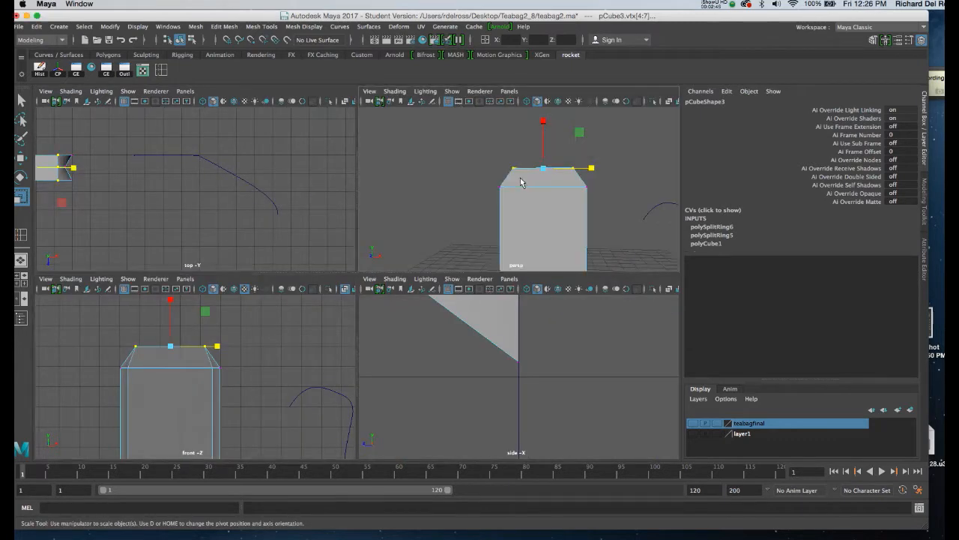
{"action": "left_click_drag", "start_coordinate": [465, 215], "coordinate": [408, 231], "text": "alt"}
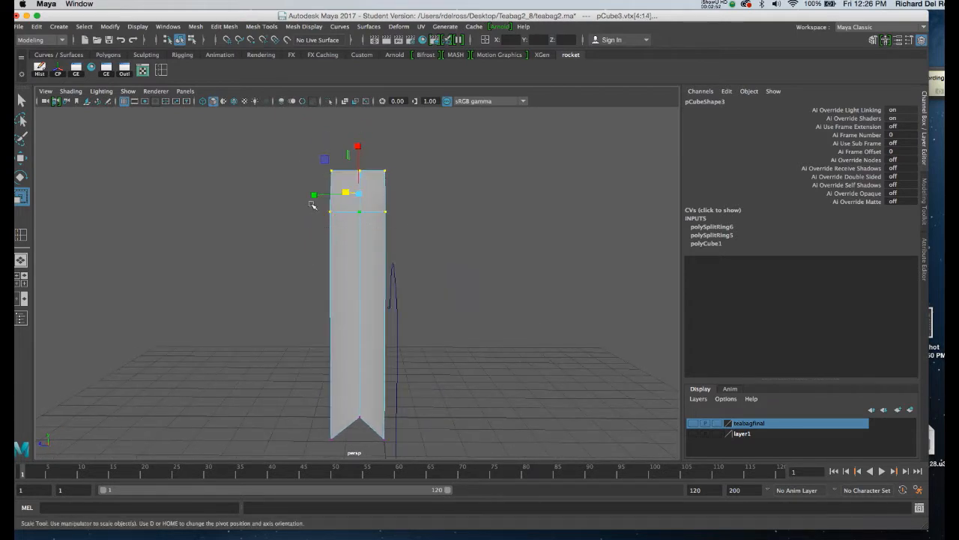
{"action": "mouse_move", "coordinate": [315, 194]}
{"action": "left_mouse_down"}
{"action": "mouse_move", "coordinate": [335, 196]}
{"action": "mouse_move", "coordinate": [317, 197]}
{"action": "mouse_move", "coordinate": [318, 206]}
{"action": "left_mouse_up"}
{"action": "left_click_drag", "start_coordinate": [417, 245], "coordinate": [222, 202]}
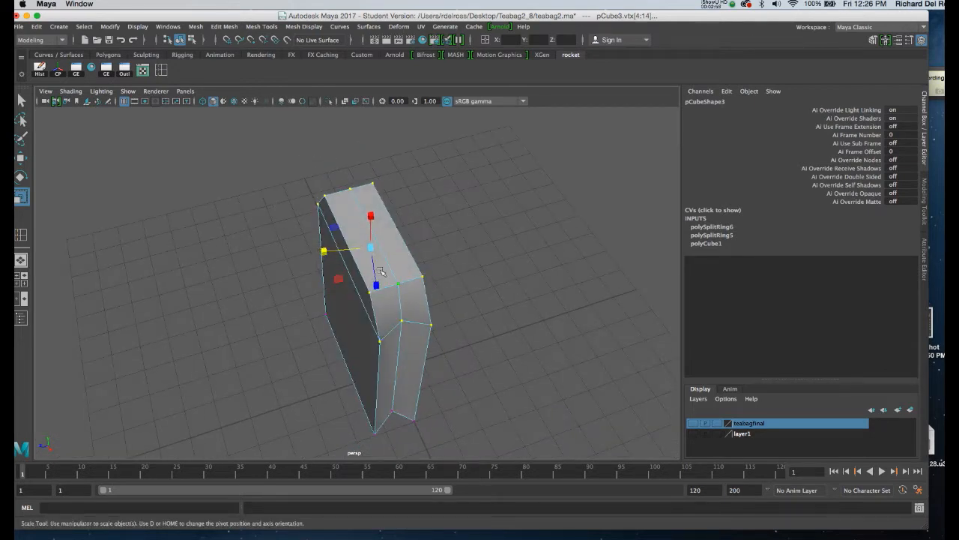
{"action": "left_click_drag", "start_coordinate": [329, 243], "coordinate": [402, 237], "text": "alt"}
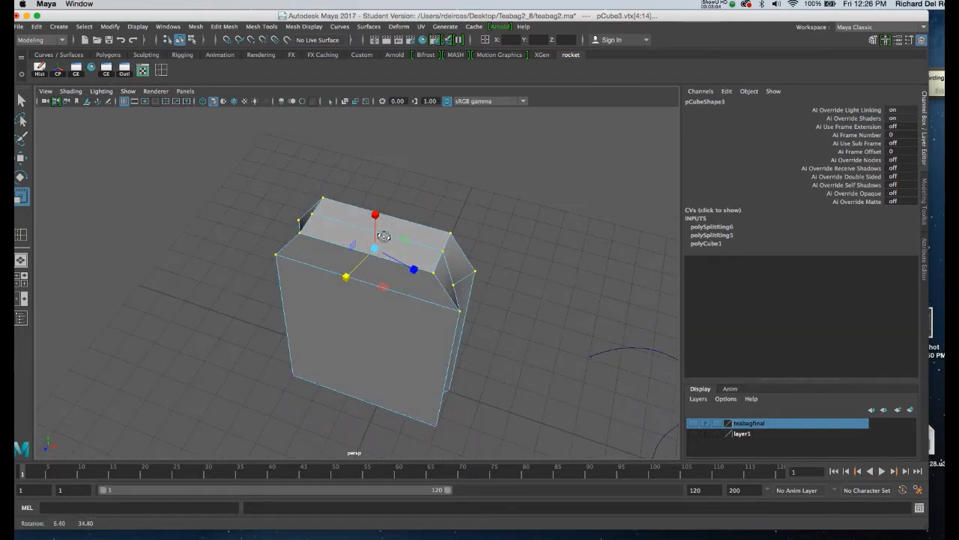
{"action": "double_click", "coordinate": [21, 196]}
{"action": "left_click", "coordinate": [275, 128]}
{"action": "left_click_drag", "start_coordinate": [218, 112], "coordinate": [638, 108]}
{"action": "mouse_move", "coordinate": [406, 224]}
{"action": "left_mouse_down", "text": "alt"}
{"action": "mouse_move", "coordinate": [433, 224]}
{"action": "mouse_move", "coordinate": [380, 266]}
{"action": "mouse_move", "coordinate": [383, 249]}
{"action": "mouse_move", "coordinate": [397, 251]}
{"action": "mouse_move", "coordinate": [309, 224]}
{"action": "mouse_move", "coordinate": [421, 235]}
{"action": "left_mouse_up", "text": "alt"}
Step: Return the box to object mode, save the scene and close the Scale tool settings
{"action": "right_click_drag", "start_coordinate": [363, 270], "coordinate": [416, 236]}
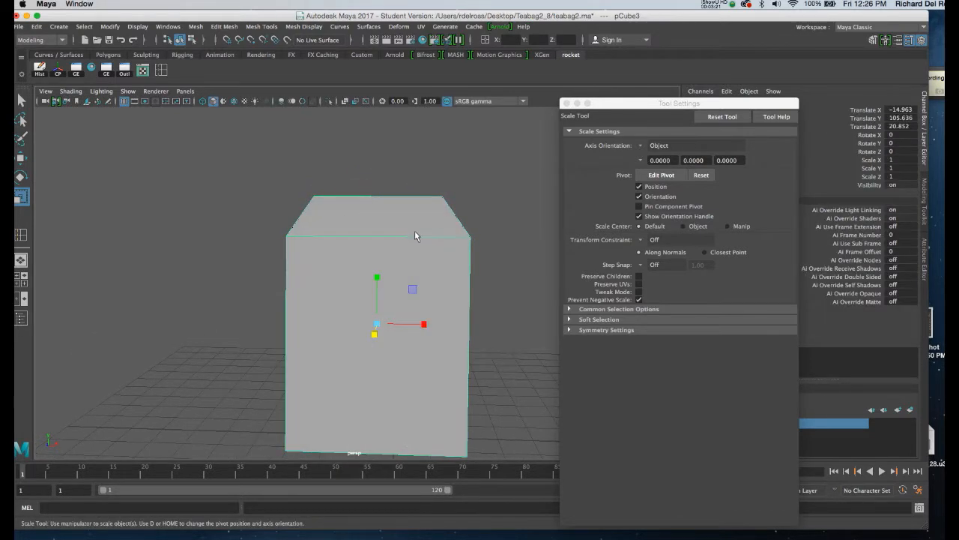
{"action": "key", "text": "q"}
{"action": "key", "text": "super+s"}
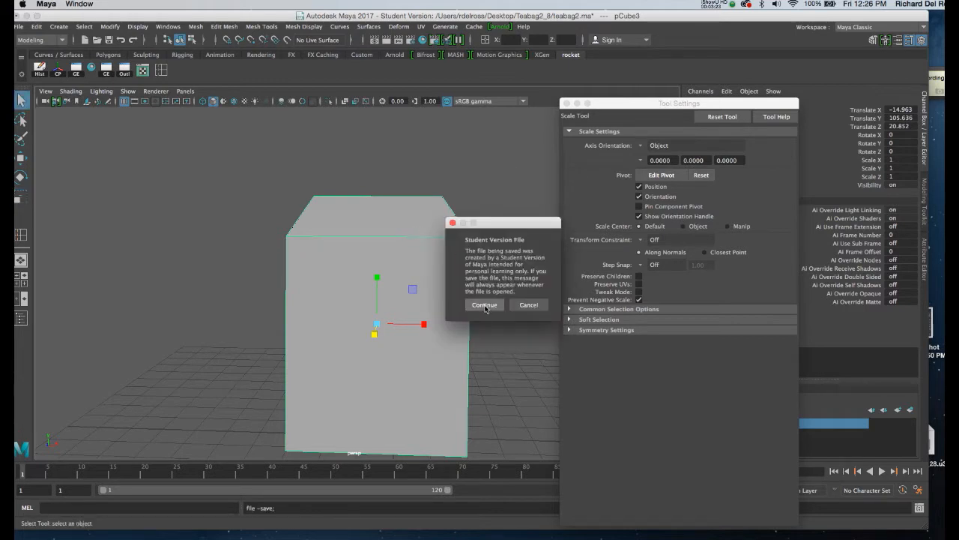
{"action": "left_click", "coordinate": [484, 305]}
{"action": "left_click", "coordinate": [566, 103]}
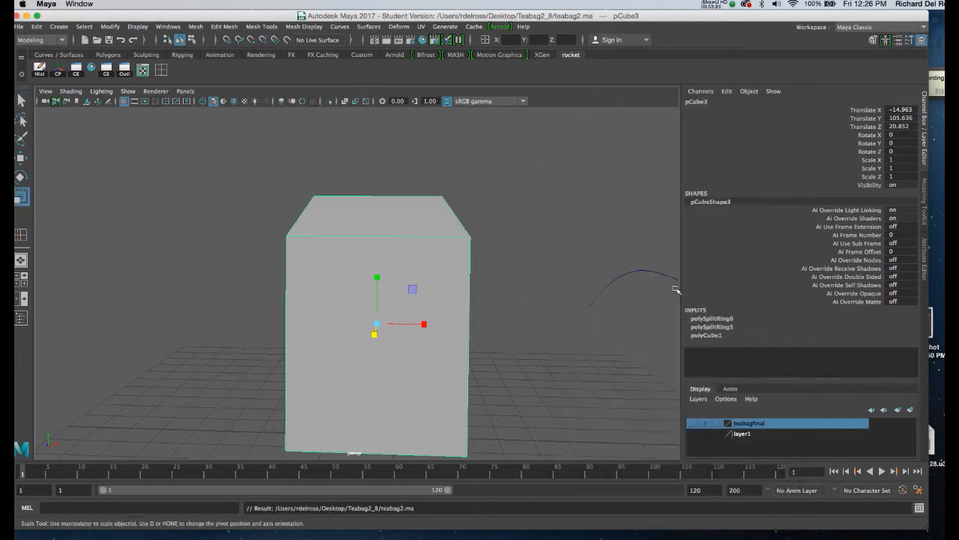
Step: Show the teabagfinal layer and compare the finished teabag's folded top corners with the box
{"action": "left_click", "coordinate": [696, 425]}
{"action": "left_click_drag", "start_coordinate": [613, 300], "coordinate": [281, 278], "text": "alt"}
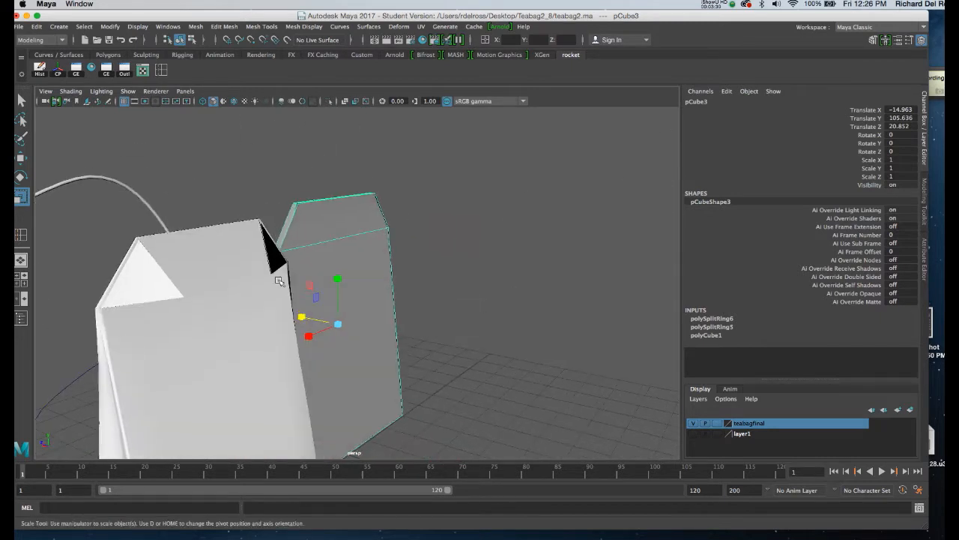
{"action": "left_click_drag", "start_coordinate": [191, 279], "coordinate": [405, 267], "text": "alt"}
{"action": "left_click_drag", "start_coordinate": [348, 190], "coordinate": [281, 223], "text": "alt"}
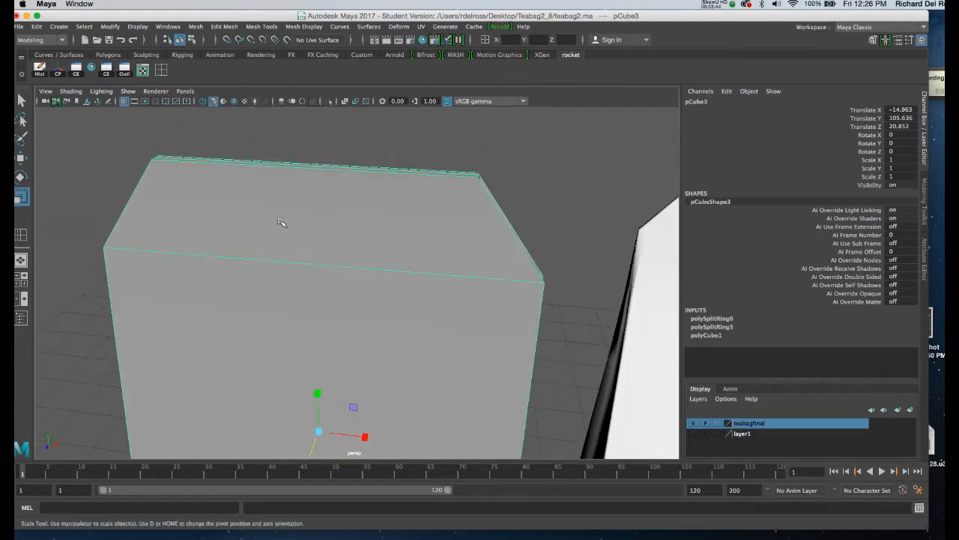
Step: Select the inward side-fold vertices at shoulder height in wireframe and scale them outward along the width to about 1.18
{"action": "key", "text": "4"}
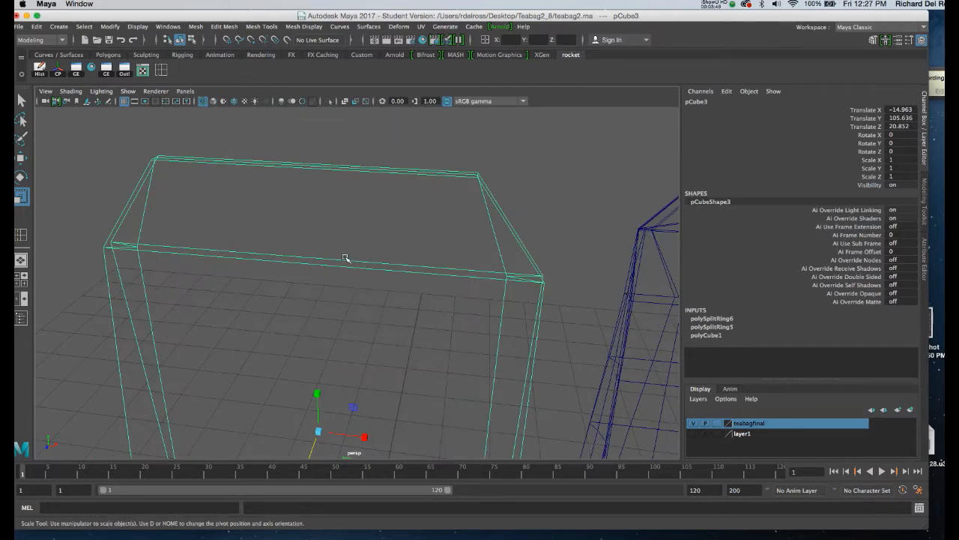
{"action": "right_click", "coordinate": [345, 258]}
{"action": "right_click_drag", "start_coordinate": [344, 258], "coordinate": [293, 250]}
{"action": "left_click_drag", "start_coordinate": [400, 248], "coordinate": [415, 286], "text": "alt"}
{"action": "left_click", "coordinate": [576, 306]}
{"action": "left_click_drag", "start_coordinate": [306, 278], "coordinate": [281, 233], "text": "alt"}
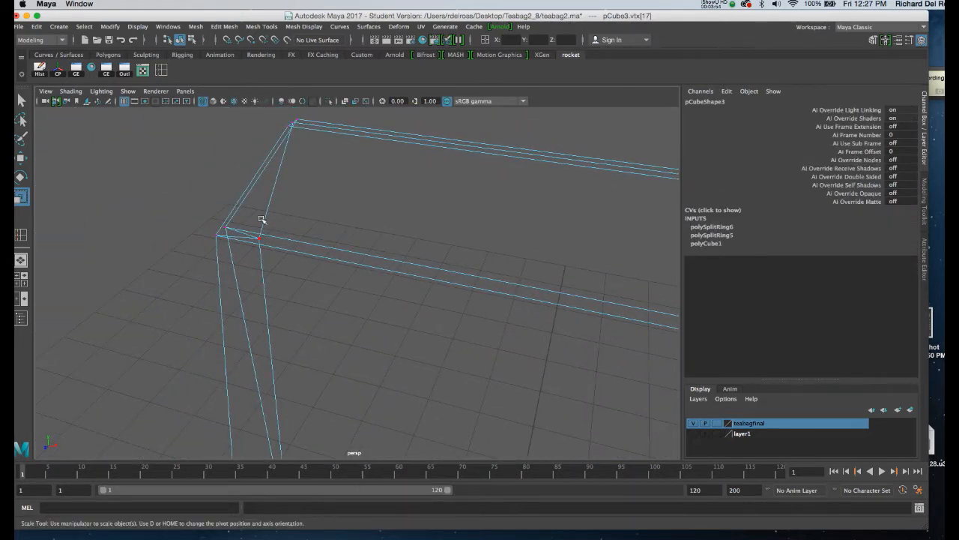
{"action": "left_click", "coordinate": [259, 238]}
{"action": "key", "text": "space"}
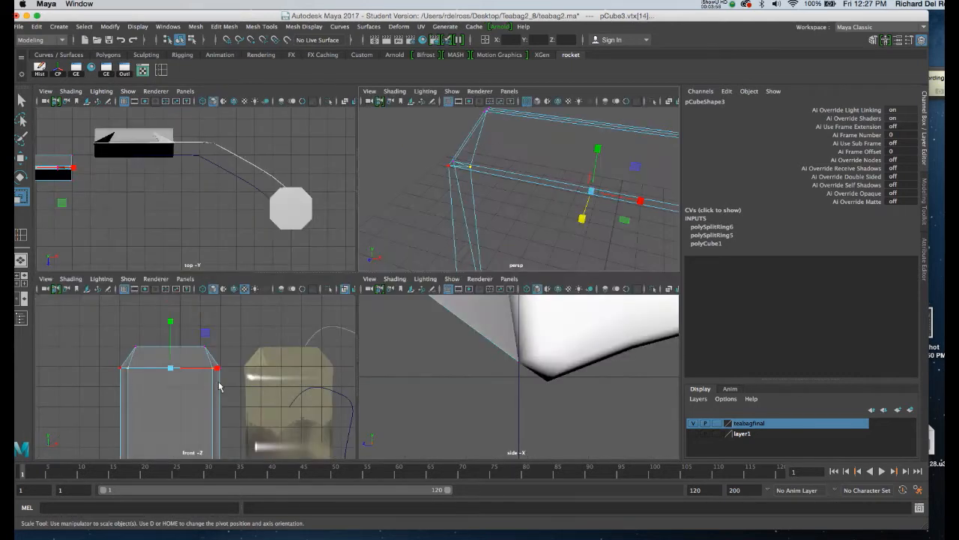
{"action": "key", "text": "space"}
{"action": "scroll", "coordinate": [241, 331], "scroll_direction": "up", "scroll_amount": 4}
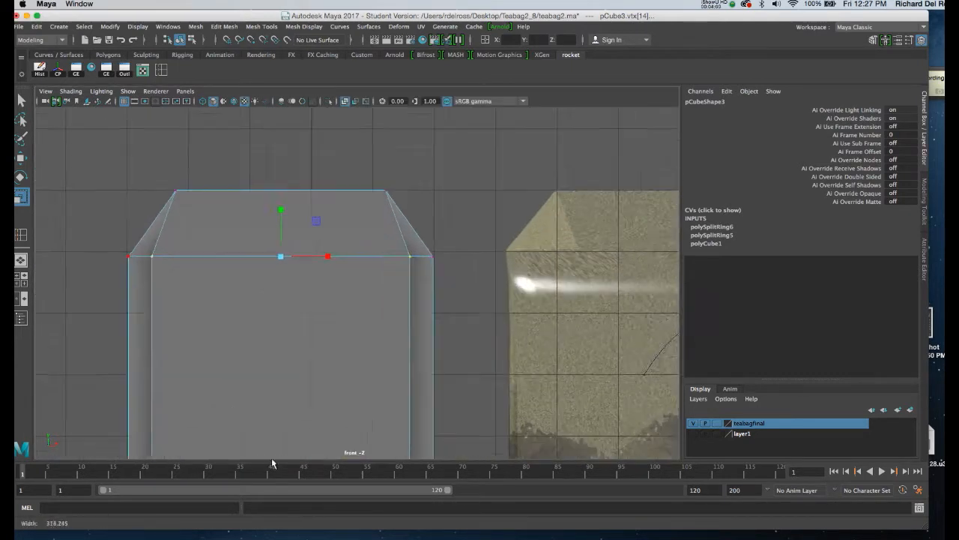
{"action": "left_click_drag", "start_coordinate": [320, 257], "coordinate": [331, 257]}
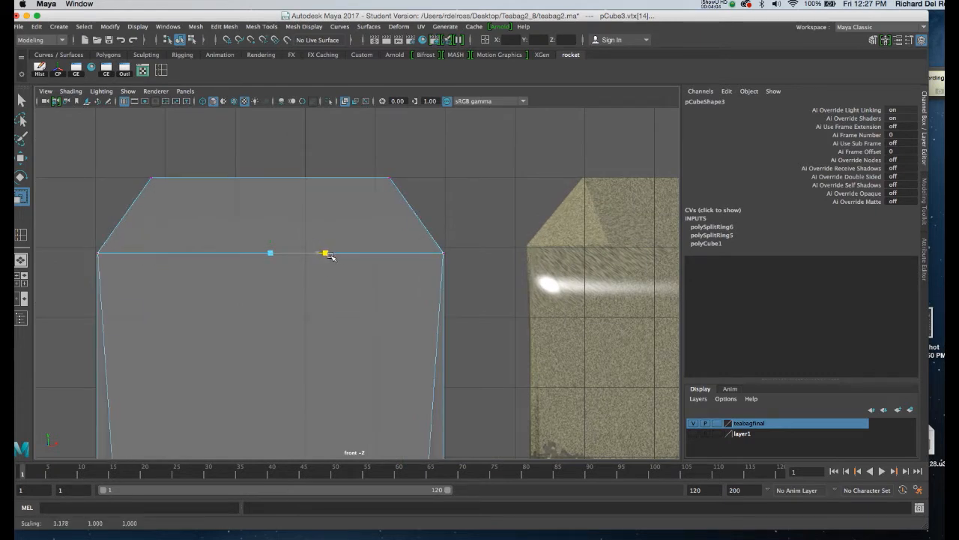
Step: Return to the shaded perspective view and compare the box's straightened shoulder with the finished teabag's corner fold
{"action": "key", "text": "space"}
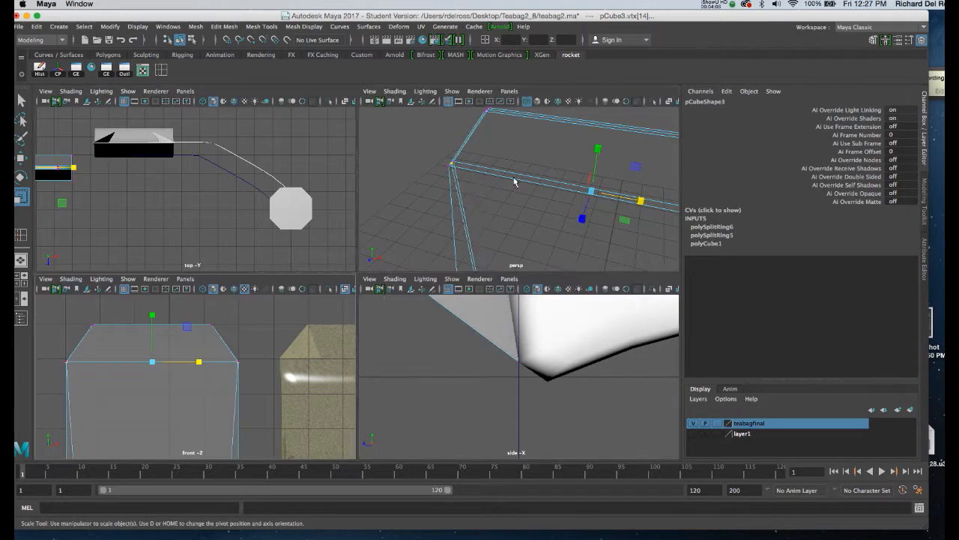
{"action": "key", "text": "space"}
{"action": "left_click_drag", "start_coordinate": [495, 224], "coordinate": [421, 217], "text": "alt"}
{"action": "right_click_drag", "start_coordinate": [460, 268], "coordinate": [363, 216], "text": "alt"}
{"action": "mouse_move", "coordinate": [363, 216]}
{"action": "left_mouse_down", "text": "alt"}
{"action": "mouse_move", "coordinate": [437, 256]}
{"action": "mouse_move", "coordinate": [420, 227]}
{"action": "mouse_move", "coordinate": [437, 315]}
{"action": "mouse_move", "coordinate": [366, 271]}
{"action": "mouse_move", "coordinate": [364, 250]}
{"action": "mouse_move", "coordinate": [338, 263]}
{"action": "mouse_move", "coordinate": [398, 267]}
{"action": "mouse_move", "coordinate": [358, 281]}
{"action": "mouse_move", "coordinate": [437, 261]}
{"action": "mouse_move", "coordinate": [315, 281]}
{"action": "mouse_move", "coordinate": [388, 285]}
{"action": "mouse_move", "coordinate": [353, 290]}
{"action": "left_mouse_up", "text": "alt"}
{"action": "key", "text": "5"}
{"action": "right_click_drag", "start_coordinate": [356, 299], "coordinate": [371, 365], "text": "alt"}
{"action": "left_click_drag", "start_coordinate": [371, 365], "coordinate": [292, 262], "text": "alt"}
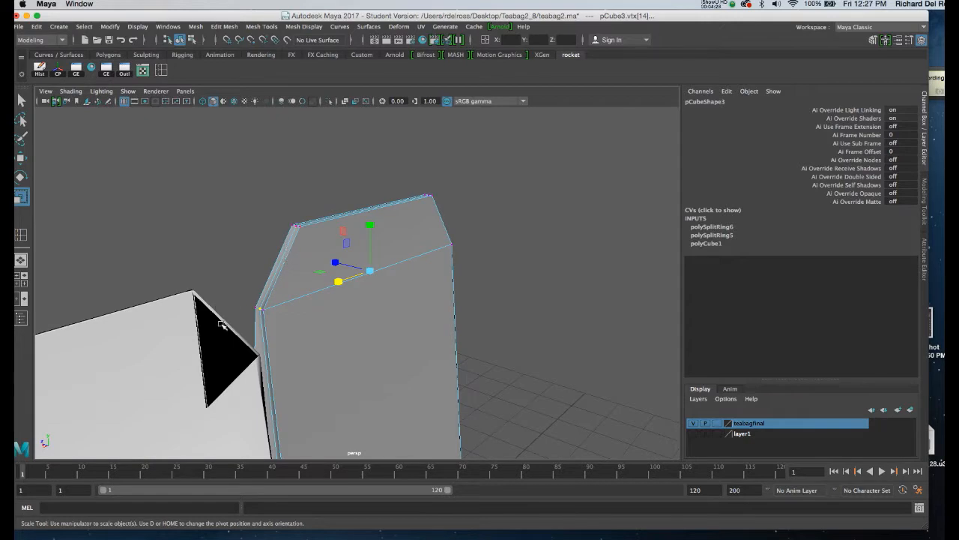
{"action": "left_click_drag", "start_coordinate": [218, 330], "coordinate": [332, 253], "text": "alt"}
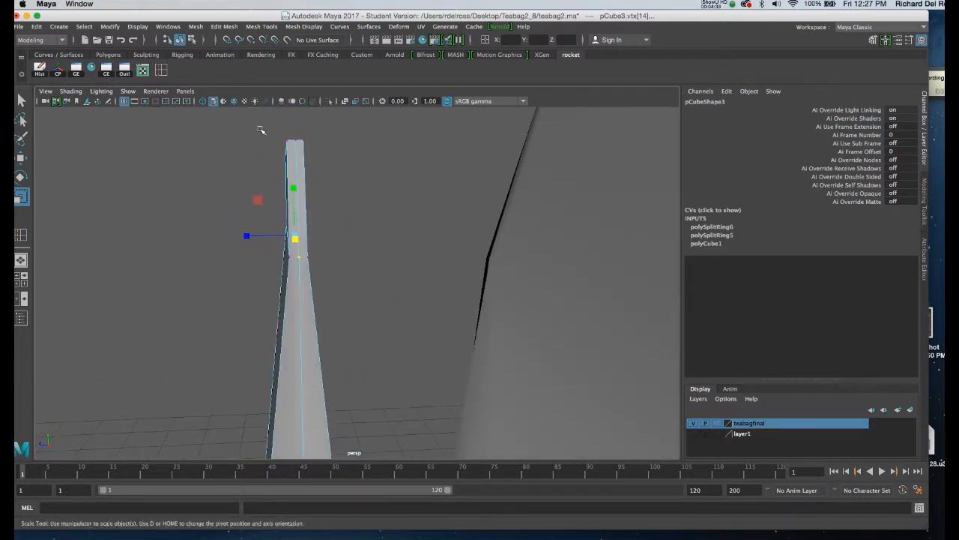
Step: Select the box's top and shoulder vertices, scale them slightly outward across the thickness and return to object mode
{"action": "left_click_drag", "start_coordinate": [294, 216], "coordinate": [323, 268]}
{"action": "left_click_drag", "start_coordinate": [244, 194], "coordinate": [217, 193]}
{"action": "right_click_drag", "start_coordinate": [295, 252], "coordinate": [318, 239]}
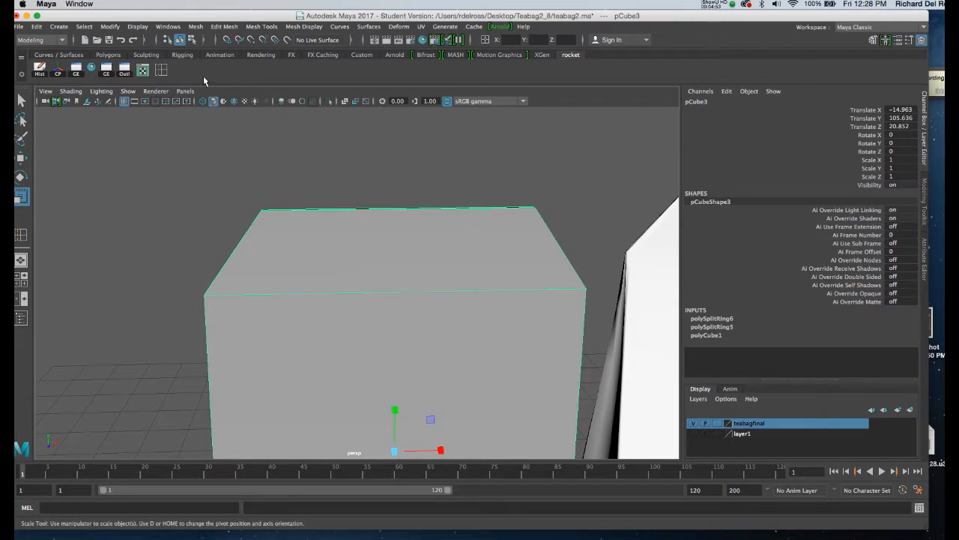
Step: Add the Extrude command to the rocket shelf and reset the Extrude Face Options to their defaults
{"action": "left_click", "coordinate": [225, 27]}
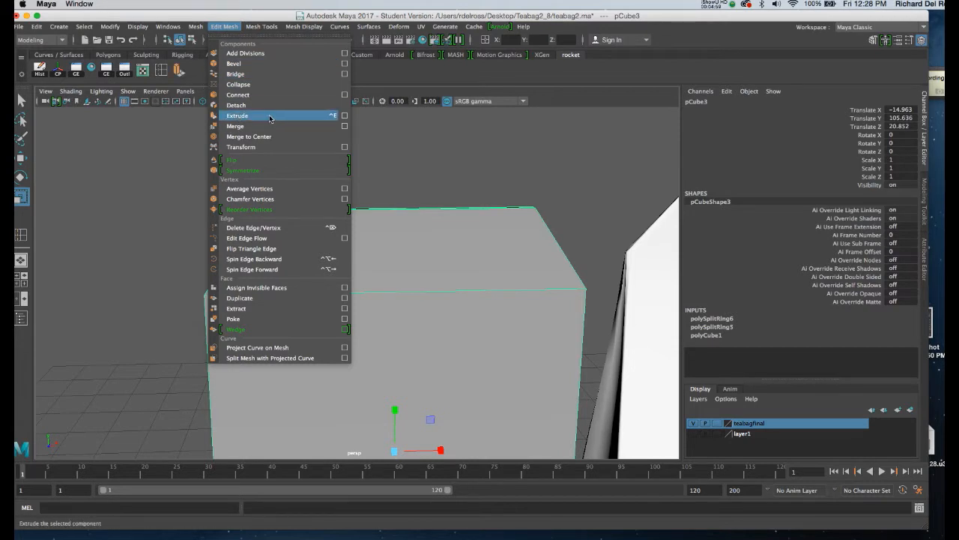
{"action": "left_click", "coordinate": [344, 117]}
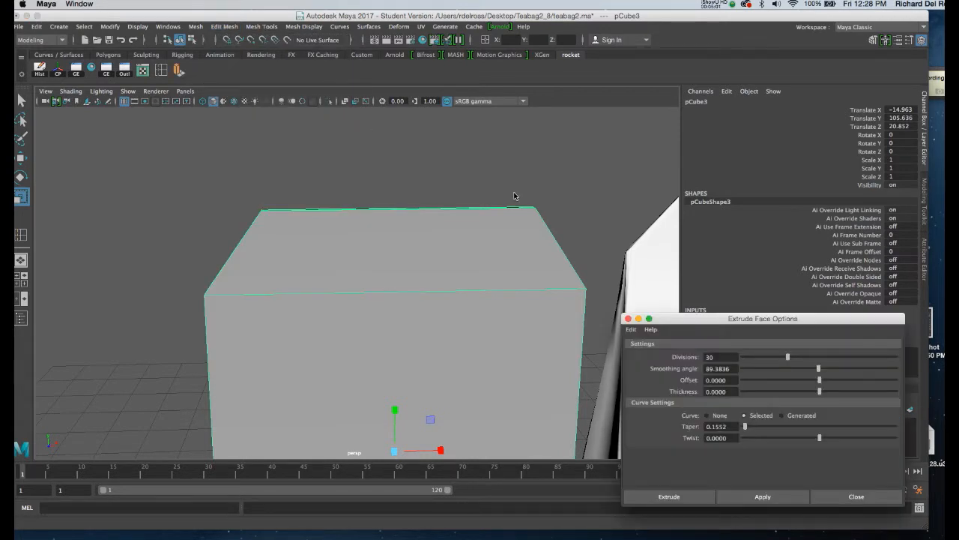
{"action": "left_click_drag", "start_coordinate": [685, 320], "coordinate": [525, 123]}
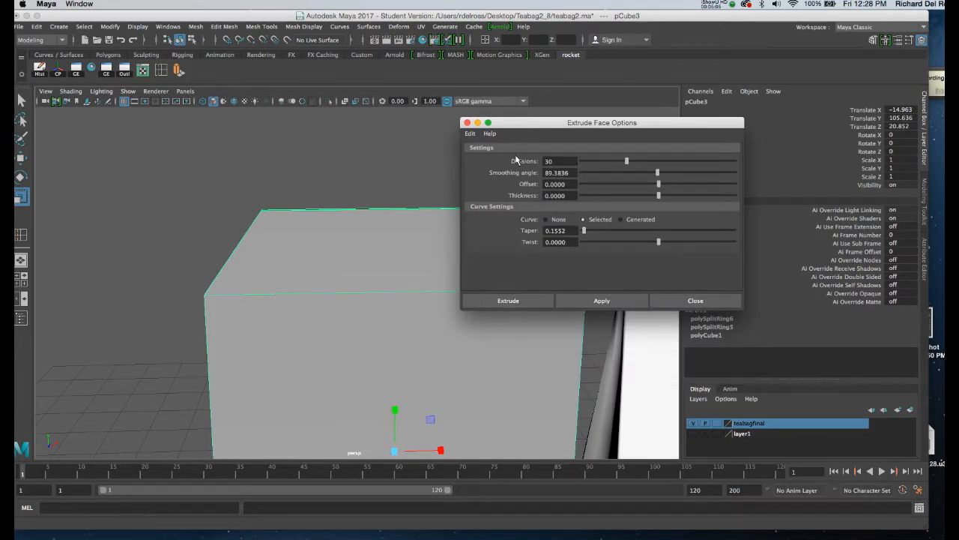
{"action": "left_click", "coordinate": [476, 137]}
{"action": "left_click", "coordinate": [480, 154]}
{"action": "left_click", "coordinate": [467, 124]}
Step: Select the two sloped front corner edges at the box's upper end and extrude them
{"action": "left_click_drag", "start_coordinate": [478, 198], "coordinate": [418, 195], "text": "alt"}
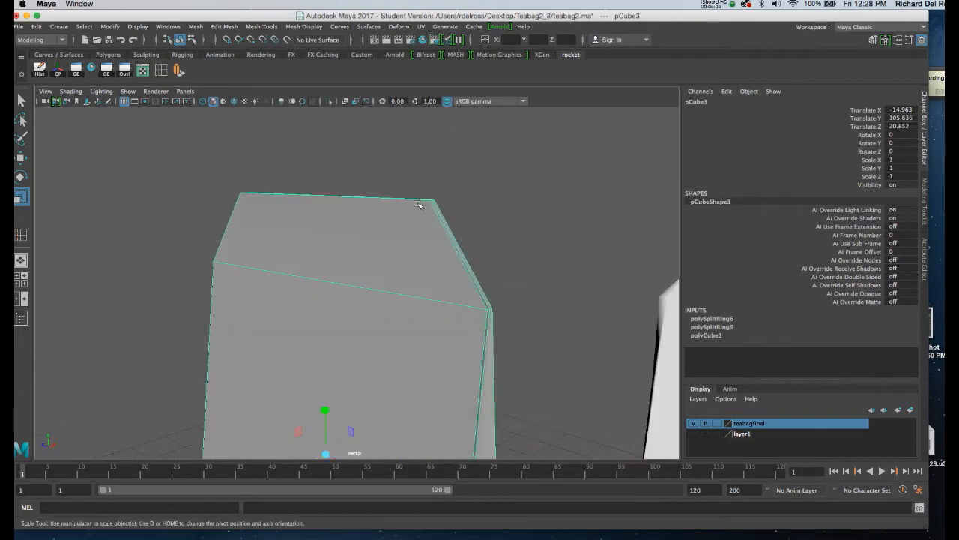
{"action": "right_click_drag", "start_coordinate": [413, 203], "coordinate": [416, 261], "text": "alt"}
{"action": "left_click_drag", "start_coordinate": [416, 261], "coordinate": [473, 282], "text": "alt"}
{"action": "right_click_drag", "start_coordinate": [473, 282], "coordinate": [426, 229], "text": "alt"}
{"action": "left_click_drag", "start_coordinate": [426, 229], "coordinate": [510, 253], "text": "alt"}
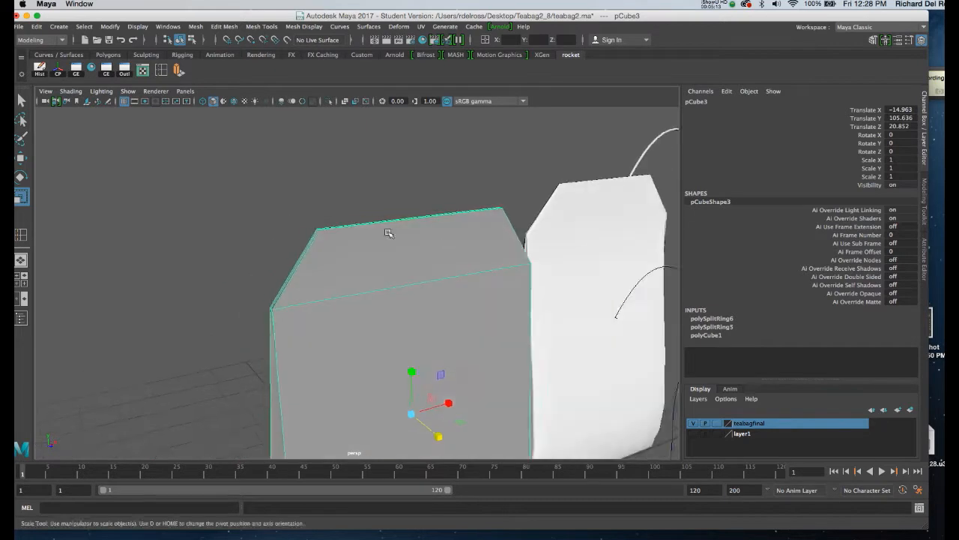
{"action": "right_click_drag", "start_coordinate": [449, 243], "coordinate": [415, 266], "text": "alt"}
{"action": "right_click", "coordinate": [352, 243]}
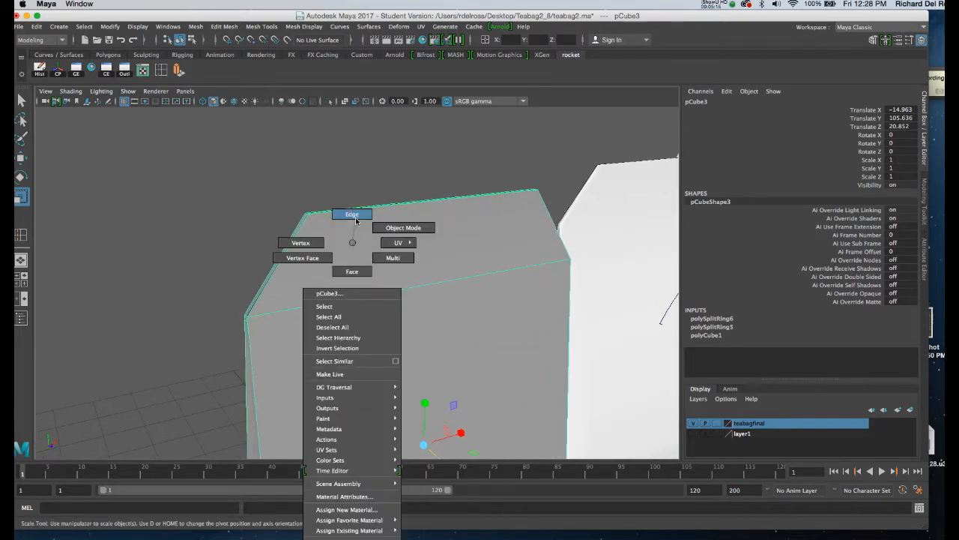
{"action": "right_click_drag", "start_coordinate": [352, 243], "coordinate": [355, 217]}
{"action": "left_click_drag", "start_coordinate": [341, 218], "coordinate": [358, 219], "text": "alt"}
{"action": "left_click", "coordinate": [325, 251]}
{"action": "left_click_drag", "start_coordinate": [445, 244], "coordinate": [351, 337], "text": "alt"}
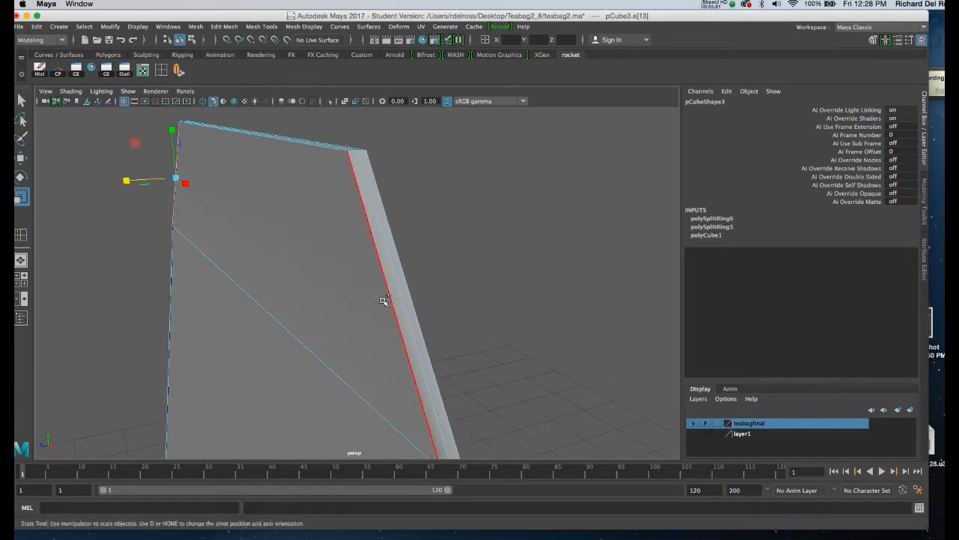
{"action": "left_click", "coordinate": [392, 300], "text": "shift"}
{"action": "left_click_drag", "start_coordinate": [391, 300], "coordinate": [304, 256], "text": "alt"}
{"action": "left_click", "coordinate": [179, 70]}
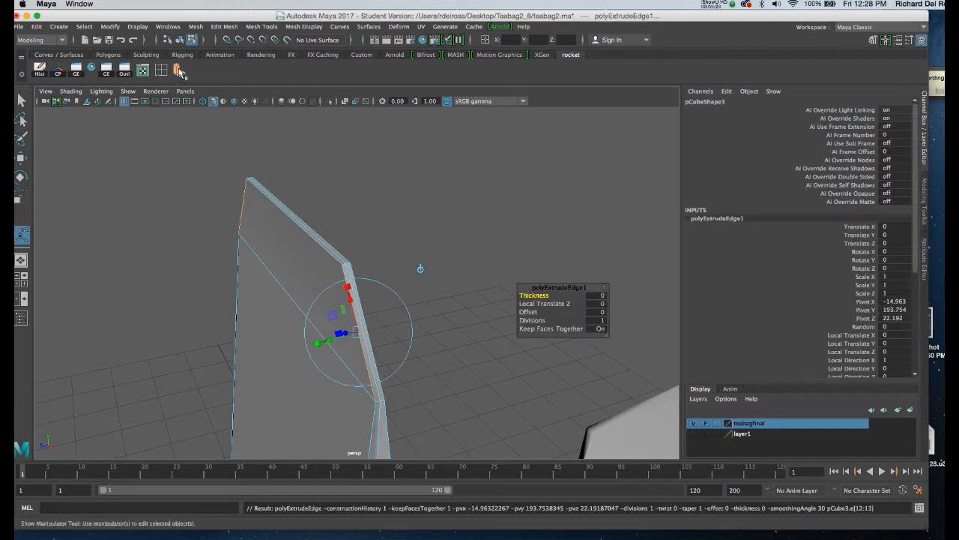
Step: Pull the extruded edges inward over the box's front face as two corner flaps and return to object mode
{"action": "left_click_drag", "start_coordinate": [315, 172], "coordinate": [353, 237], "text": "alt"}
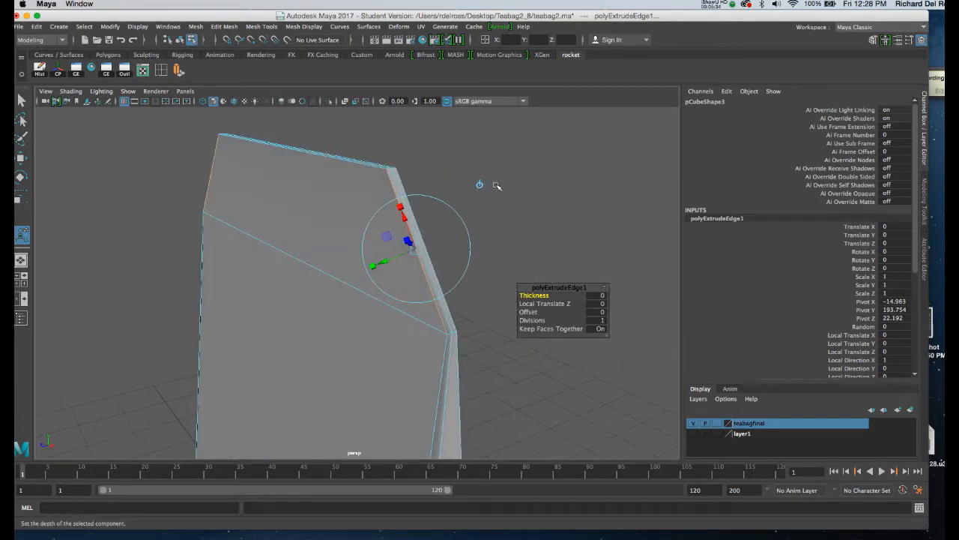
{"action": "left_click_drag", "start_coordinate": [434, 210], "coordinate": [492, 229], "text": "alt"}
{"action": "left_click_drag", "start_coordinate": [413, 187], "coordinate": [237, 180], "text": "alt"}
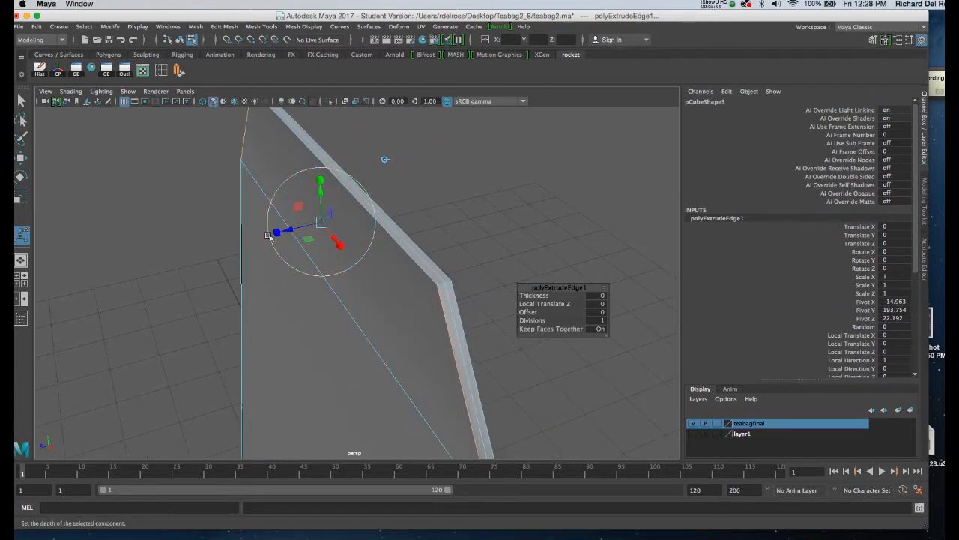
{"action": "left_click_drag", "start_coordinate": [290, 230], "coordinate": [330, 204]}
{"action": "right_click_drag", "start_coordinate": [332, 203], "coordinate": [382, 188]}
{"action": "left_click_drag", "start_coordinate": [380, 222], "coordinate": [344, 166], "text": "alt"}
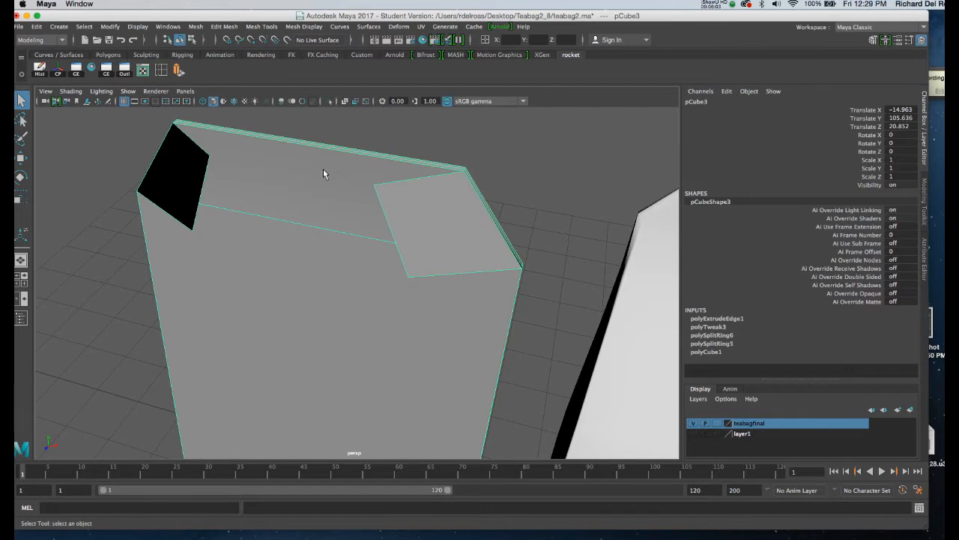
Step: Examine the reference teabag's triangular corner flaps in wireframe display and compare them with the box's flaps
{"action": "right_click_drag", "start_coordinate": [342, 171], "coordinate": [341, 261], "text": "alt"}
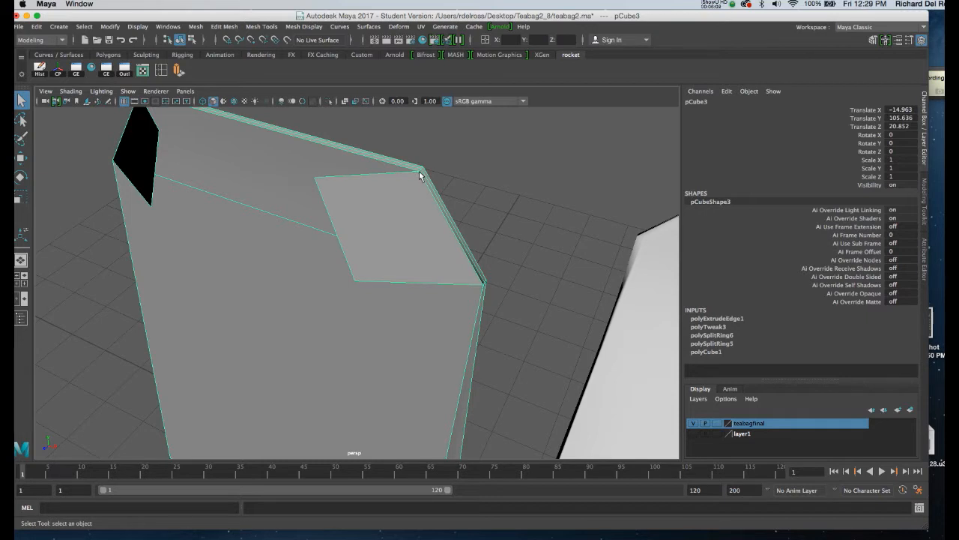
{"action": "left_click_drag", "start_coordinate": [419, 176], "coordinate": [393, 184], "text": "alt"}
{"action": "left_click", "coordinate": [462, 219]}
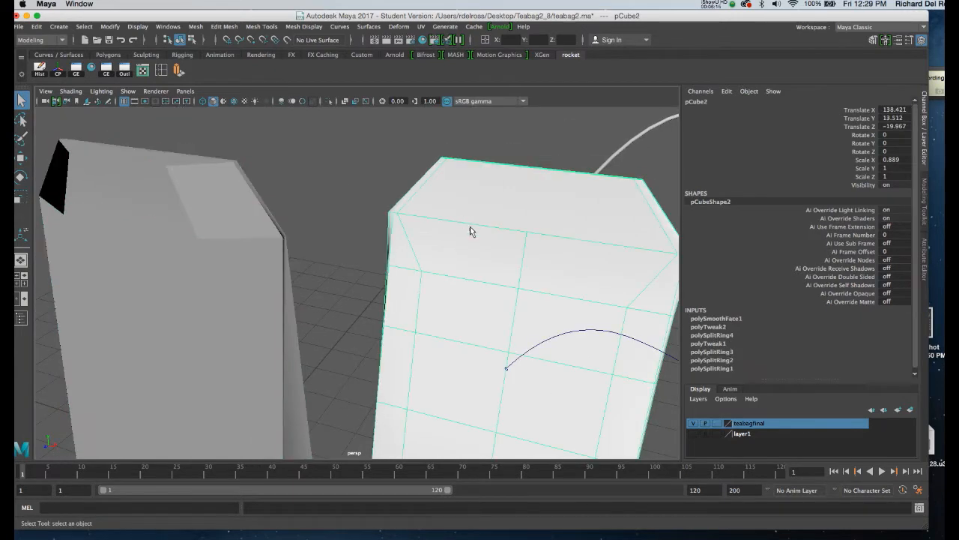
{"action": "key", "text": "4"}
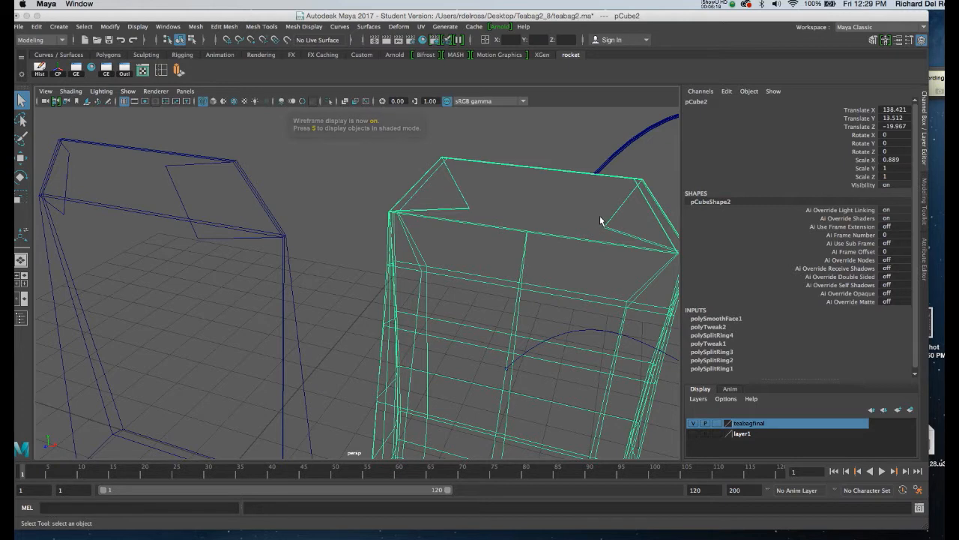
{"action": "right_click_drag", "start_coordinate": [238, 207], "coordinate": [285, 203], "text": "alt"}
{"action": "middle_click_drag", "start_coordinate": [285, 203], "coordinate": [365, 246], "text": "alt"}
{"action": "left_click_drag", "start_coordinate": [365, 246], "coordinate": [398, 273], "text": "alt"}
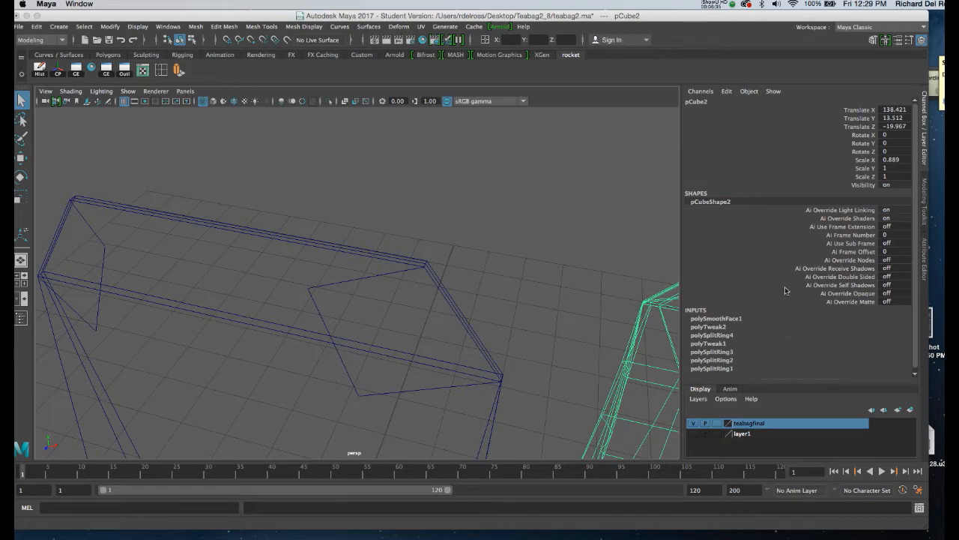
Step: Open the Modeling Toolkit, reselect the box and display it shaded with X-ray turned on
{"action": "left_click", "coordinate": [873, 41]}
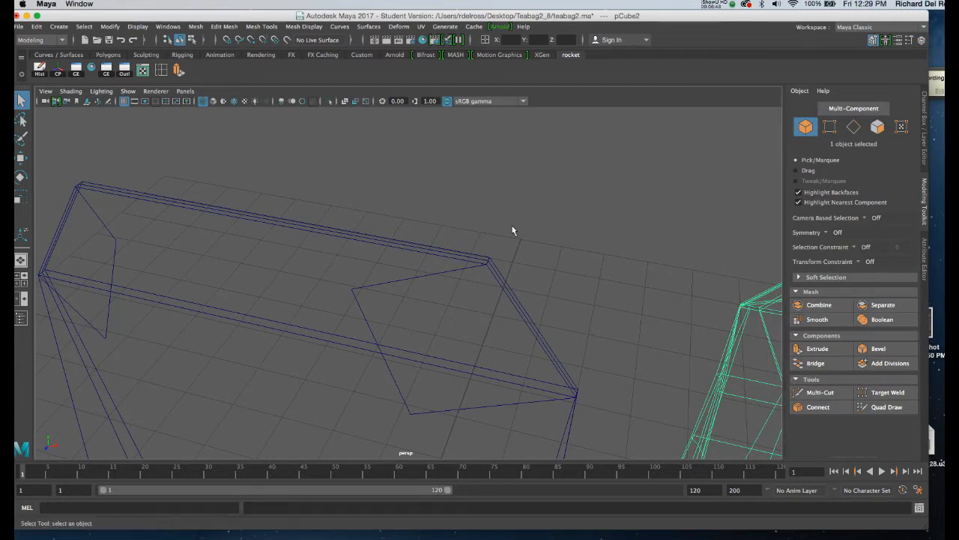
{"action": "right_click_drag", "start_coordinate": [454, 173], "coordinate": [457, 211], "text": "alt"}
{"action": "middle_click_drag", "start_coordinate": [458, 207], "coordinate": [447, 163], "text": "alt"}
{"action": "left_click_drag", "start_coordinate": [446, 170], "coordinate": [463, 167], "text": "alt"}
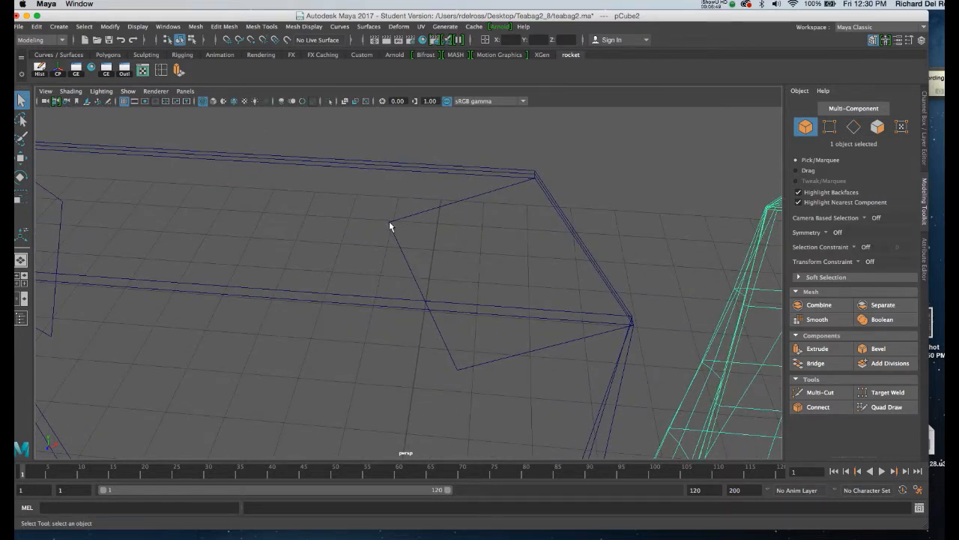
{"action": "left_click", "coordinate": [528, 177]}
{"action": "key", "text": "5"}
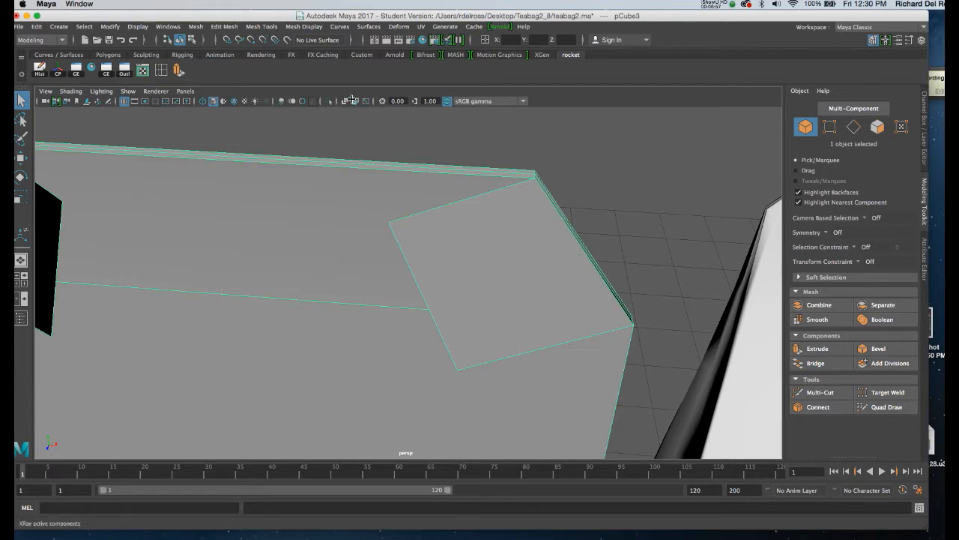
{"action": "left_click", "coordinate": [344, 102]}
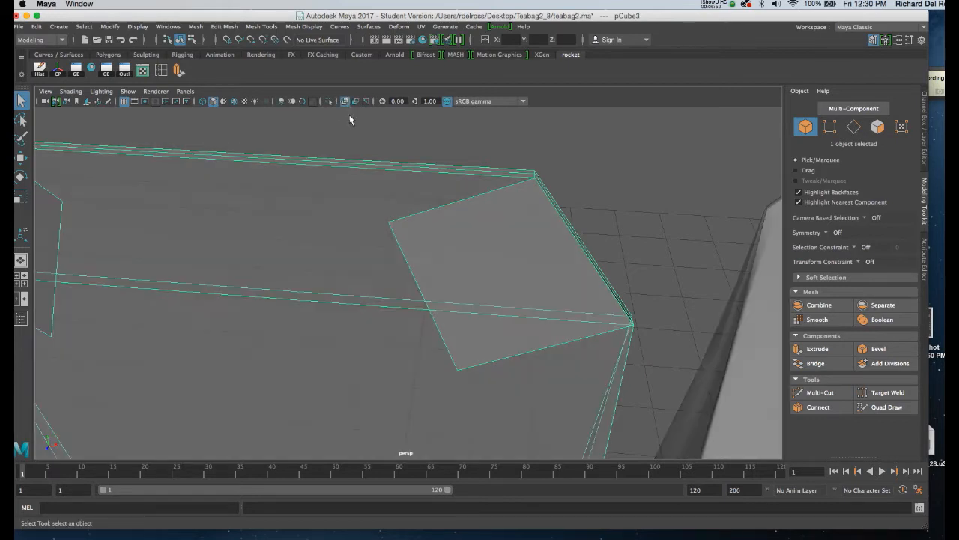
{"action": "left_click_drag", "start_coordinate": [366, 171], "coordinate": [345, 226], "text": "alt"}
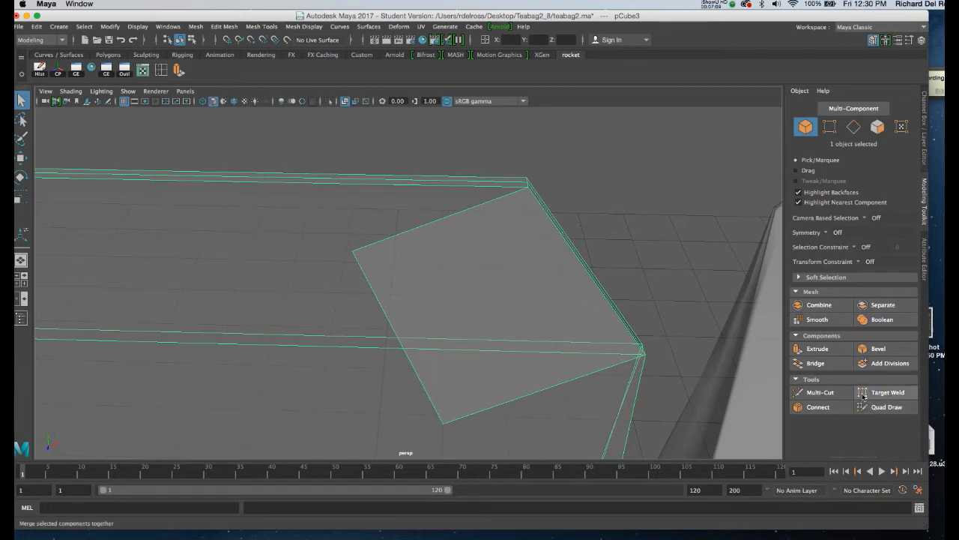
Step: Target-weld the upper free vertex of one flap onto the box's adjacent top front corner
{"action": "left_click", "coordinate": [888, 394]}
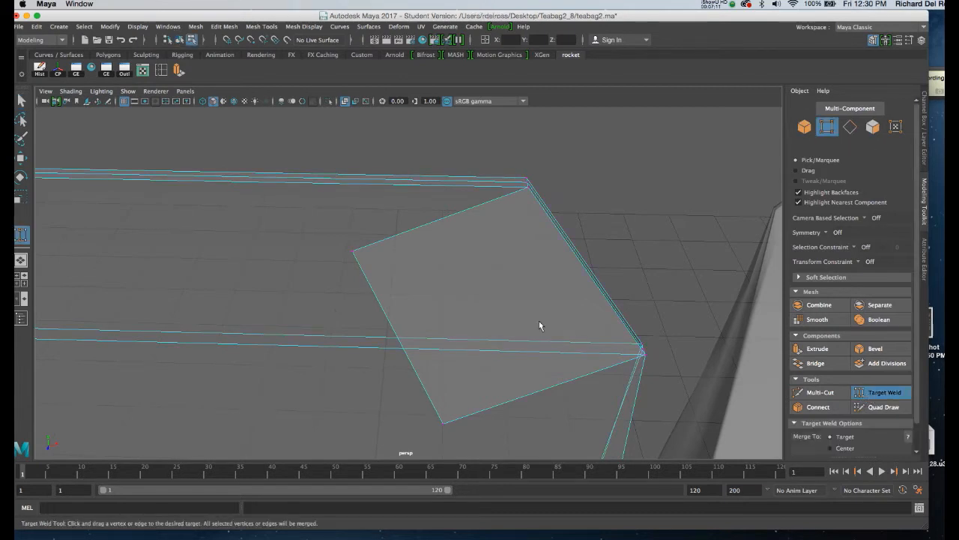
{"action": "right_click_drag", "start_coordinate": [446, 267], "coordinate": [458, 328], "text": "alt"}
{"action": "mouse_move", "coordinate": [440, 302]}
{"action": "left_mouse_down", "text": "alt"}
{"action": "mouse_move", "coordinate": [443, 293]}
{"action": "mouse_move", "coordinate": [450, 299]}
{"action": "left_mouse_up", "text": "alt"}
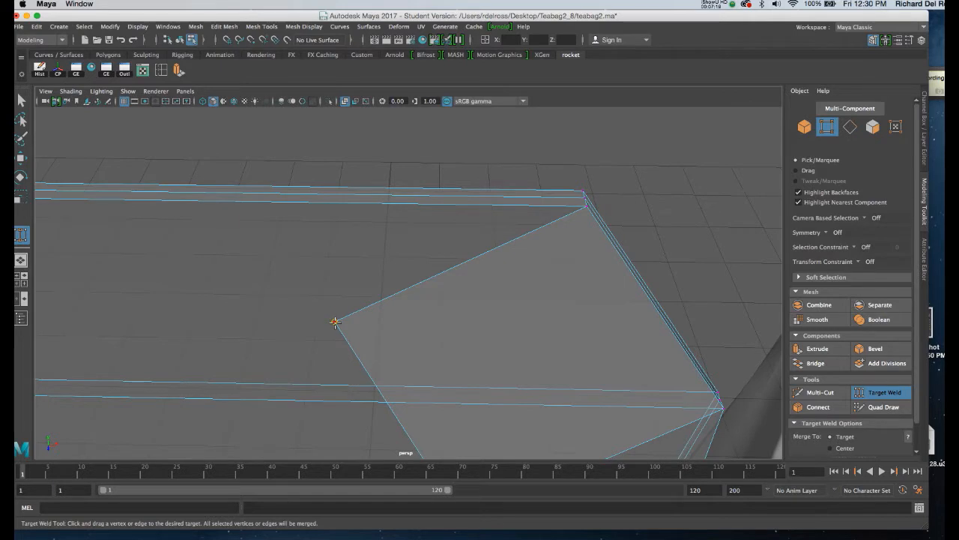
{"action": "mouse_move", "coordinate": [569, 218]}
{"action": "left_mouse_down"}
{"action": "mouse_move", "coordinate": [582, 204]}
{"action": "mouse_move", "coordinate": [579, 217]}
{"action": "left_mouse_up"}
Step: Target-weld the opposite flap's upper free vertex onto its adjacent top front corner and save the scene
{"action": "left_click_drag", "start_coordinate": [584, 268], "coordinate": [583, 257], "text": "alt"}
{"action": "middle_click_drag", "start_coordinate": [583, 257], "coordinate": [623, 345], "text": "alt"}
{"action": "right_click_drag", "start_coordinate": [623, 345], "coordinate": [352, 262], "text": "alt"}
{"action": "middle_click_drag", "start_coordinate": [337, 262], "coordinate": [567, 245], "text": "alt"}
{"action": "right_click_drag", "start_coordinate": [412, 242], "coordinate": [422, 313], "text": "alt"}
{"action": "left_click_drag", "start_coordinate": [421, 288], "coordinate": [406, 335], "text": "alt"}
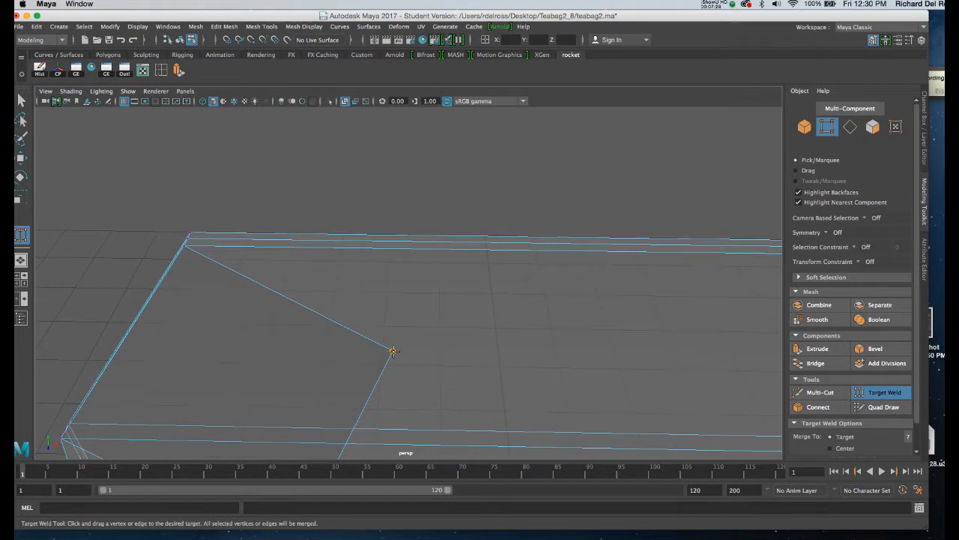
{"action": "left_click_drag", "start_coordinate": [214, 259], "coordinate": [186, 247]}
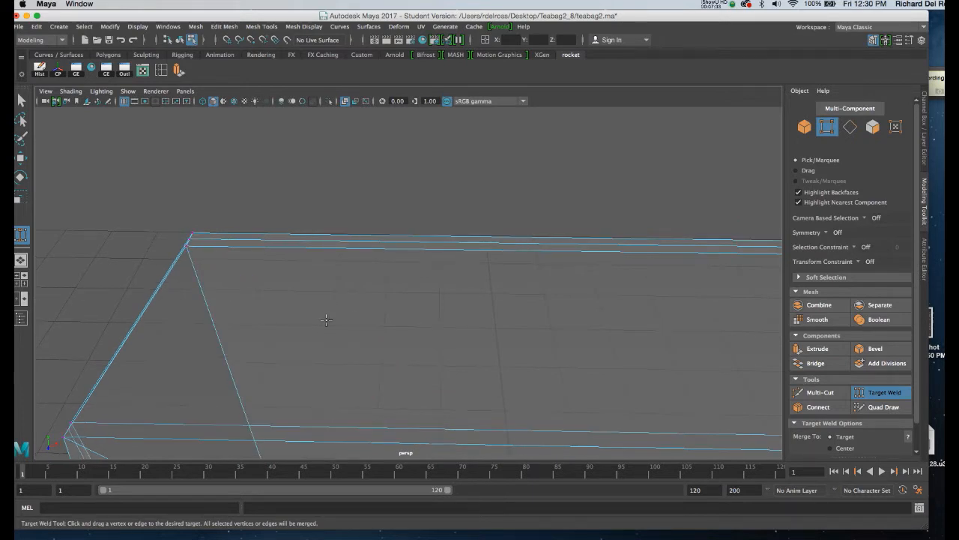
{"action": "key", "text": "q"}
{"action": "key", "text": "super+s"}
Step: Select the free tip vertices of both triangular flaps, move them back close to the box's face and save the scene
{"action": "left_click", "coordinate": [477, 310]}
{"action": "right_click_drag", "start_coordinate": [482, 312], "coordinate": [413, 300], "text": "alt"}
{"action": "mouse_move", "coordinate": [450, 328]}
{"action": "left_mouse_down", "text": "alt"}
{"action": "mouse_move", "coordinate": [423, 331]}
{"action": "mouse_move", "coordinate": [439, 268]}
{"action": "mouse_move", "coordinate": [429, 273]}
{"action": "mouse_move", "coordinate": [484, 270]}
{"action": "mouse_move", "coordinate": [452, 308]}
{"action": "mouse_move", "coordinate": [463, 320]}
{"action": "left_mouse_up", "text": "alt"}
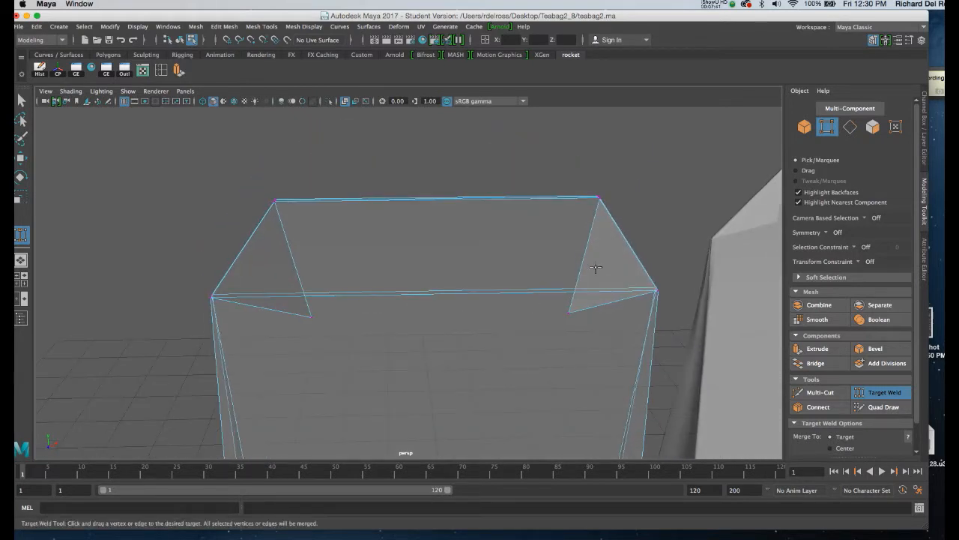
{"action": "key", "text": "w"}
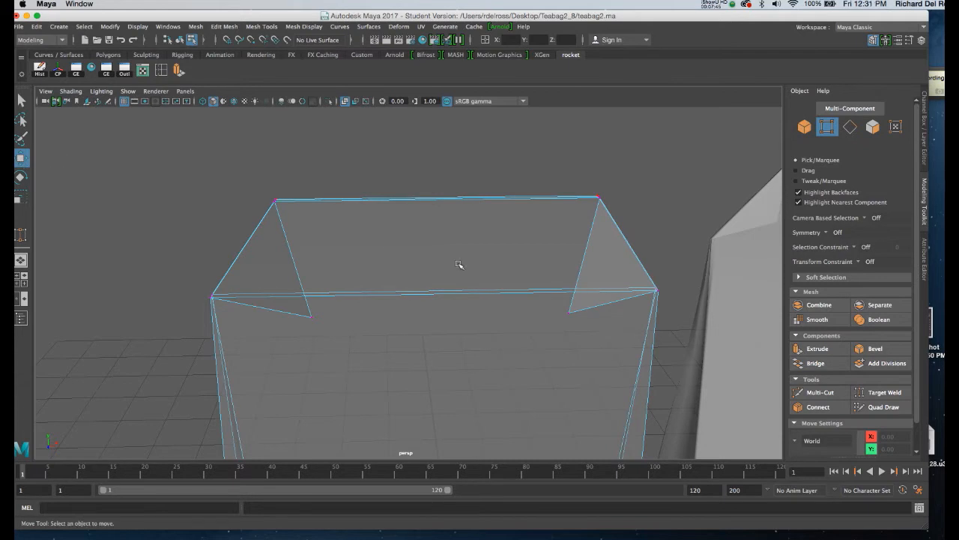
{"action": "right_click_drag", "start_coordinate": [592, 273], "coordinate": [543, 252]}
{"action": "left_click", "coordinate": [567, 314]}
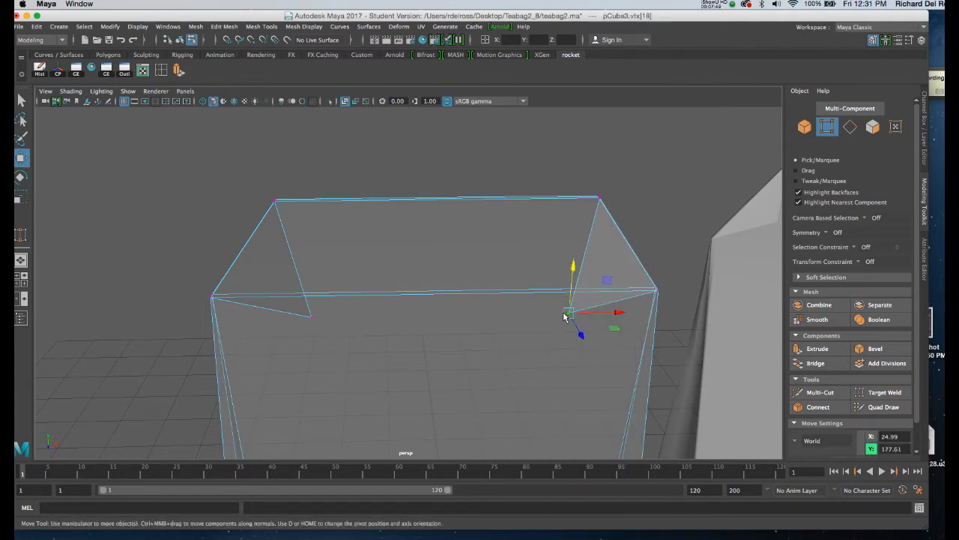
{"action": "left_click", "coordinate": [314, 317], "text": "shift"}
{"action": "key", "text": "space"}
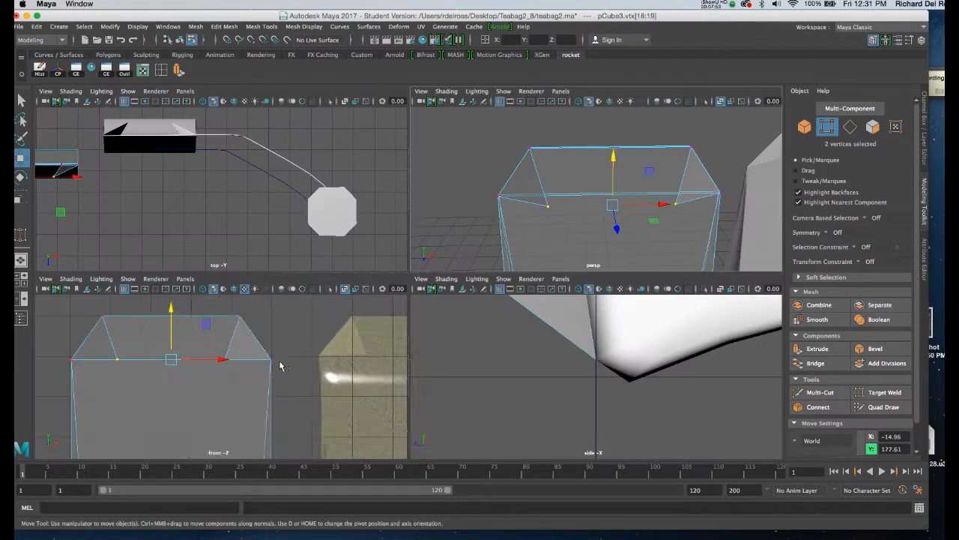
{"action": "key", "text": "space"}
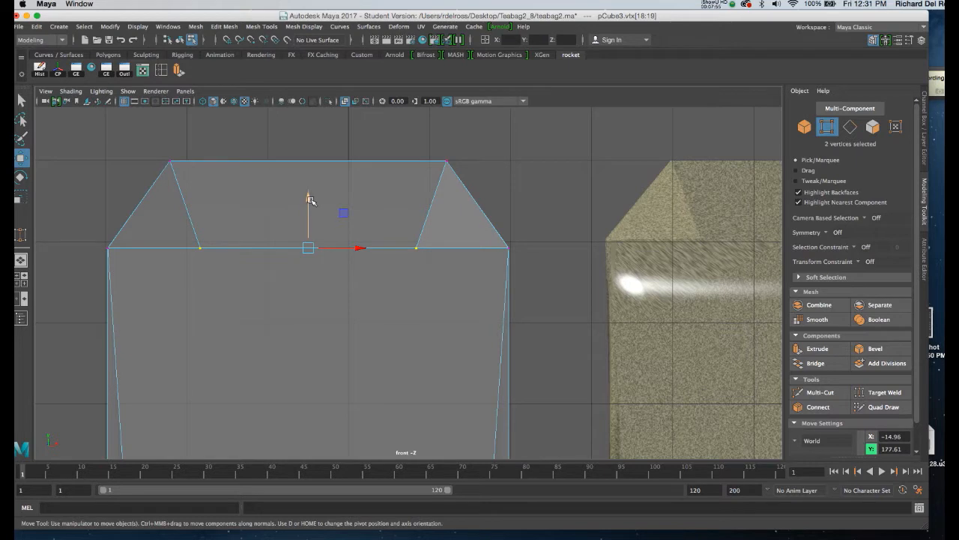
{"action": "key", "text": "space"}
{"action": "key", "text": "space"}
{"action": "left_click_drag", "start_coordinate": [570, 190], "coordinate": [323, 237], "text": "alt"}
{"action": "left_click_drag", "start_coordinate": [198, 279], "coordinate": [328, 258]}
{"action": "right_click_drag", "start_coordinate": [329, 259], "coordinate": [338, 285], "text": "alt"}
{"action": "left_click_drag", "start_coordinate": [338, 285], "coordinate": [299, 235], "text": "alt"}
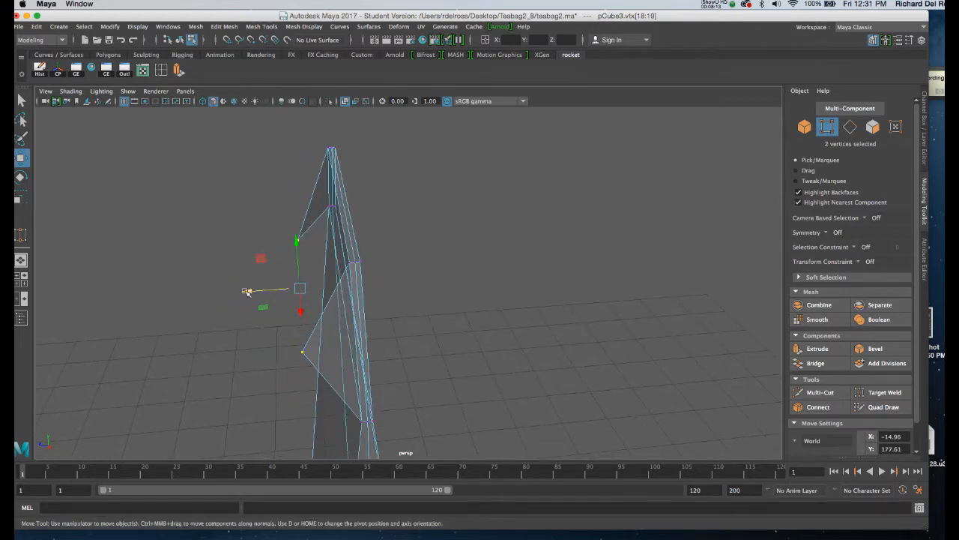
{"action": "left_click_drag", "start_coordinate": [252, 292], "coordinate": [273, 290], "text": "alt"}
{"action": "key", "text": "f"}
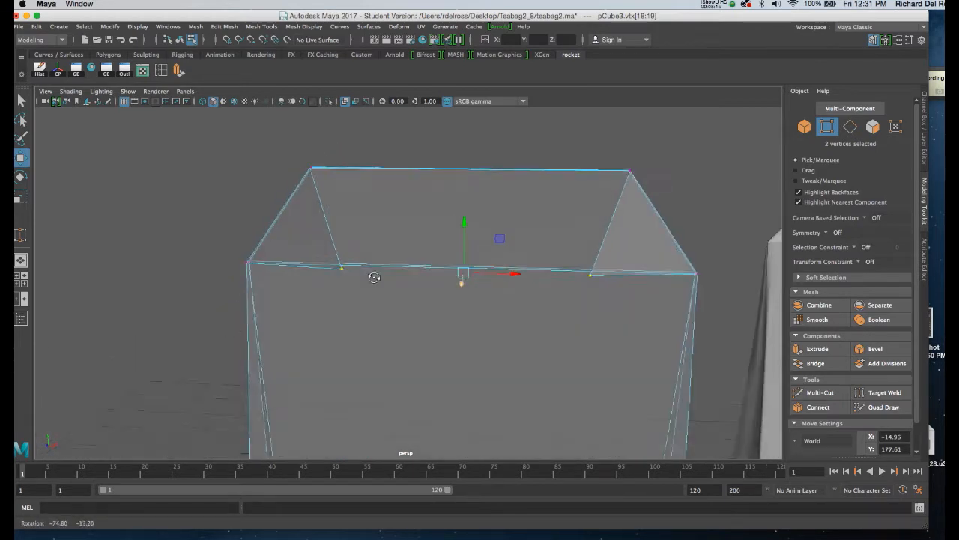
{"action": "scroll", "coordinate": [437, 345], "scroll_direction": "down", "scroll_amount": 5}
{"action": "left_click_drag", "start_coordinate": [439, 300], "coordinate": [270, 272], "text": "alt"}
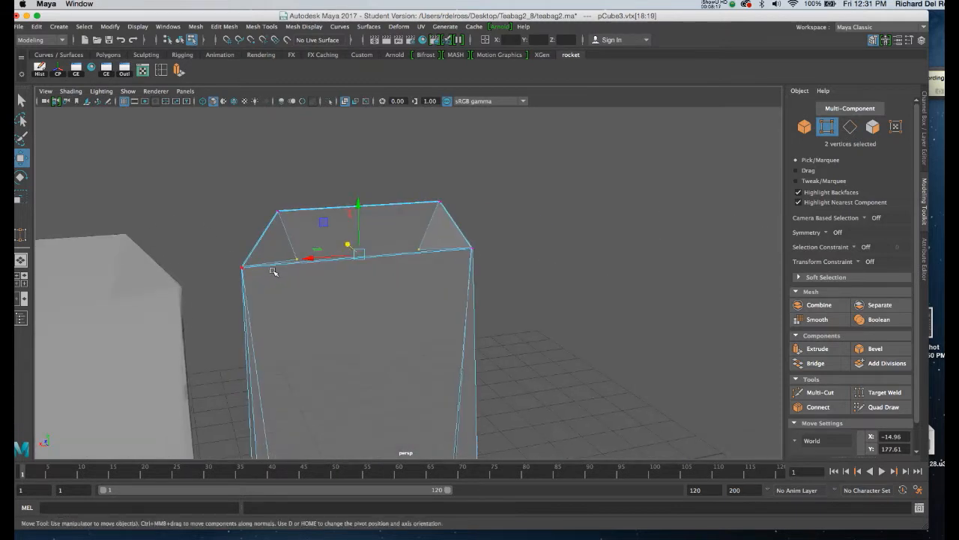
{"action": "key", "text": "q"}
{"action": "key", "text": "super+s"}
Step: Turn off X-ray display and hide the teabagfinal layer
{"action": "left_click", "coordinate": [480, 304]}
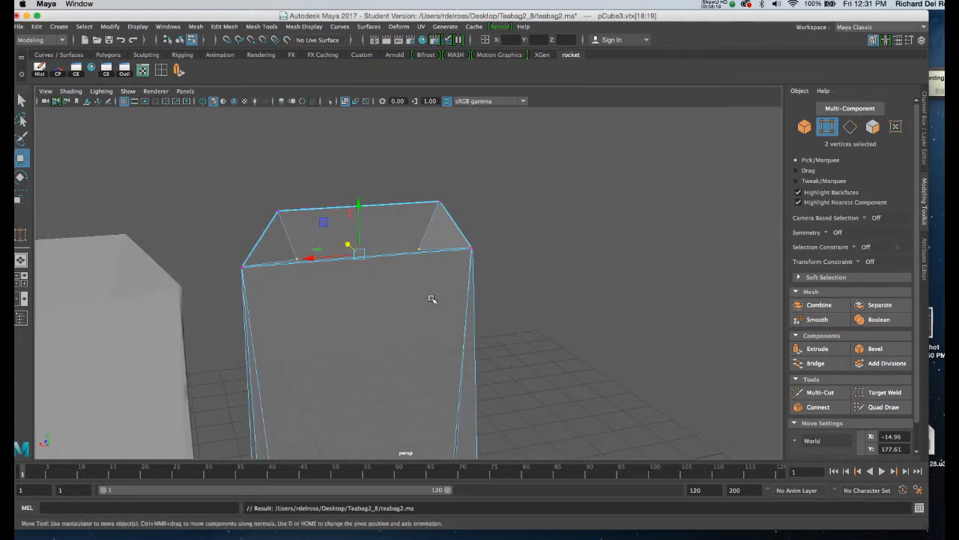
{"action": "middle_click_drag", "start_coordinate": [431, 299], "coordinate": [473, 243], "text": "alt"}
{"action": "left_click_drag", "start_coordinate": [472, 243], "coordinate": [445, 255], "text": "alt"}
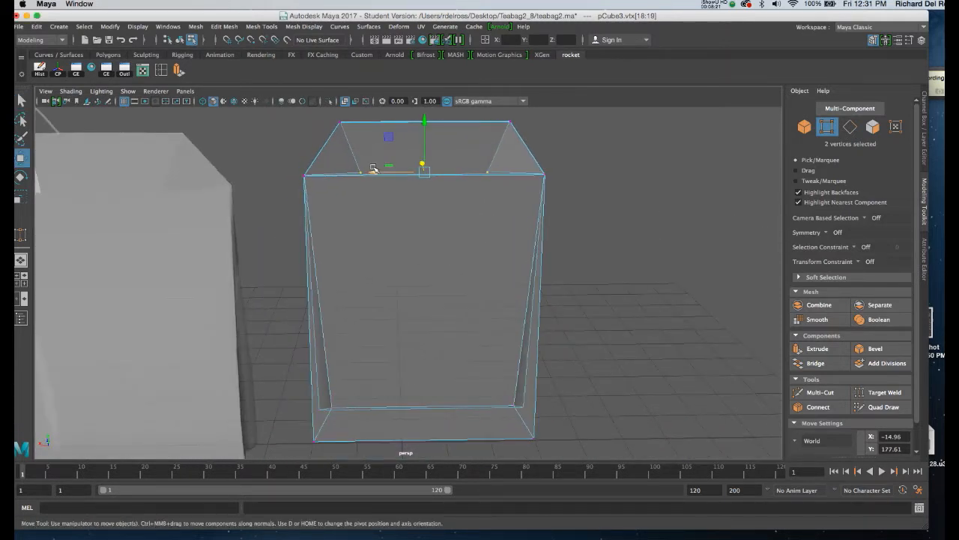
{"action": "left_click", "coordinate": [344, 100]}
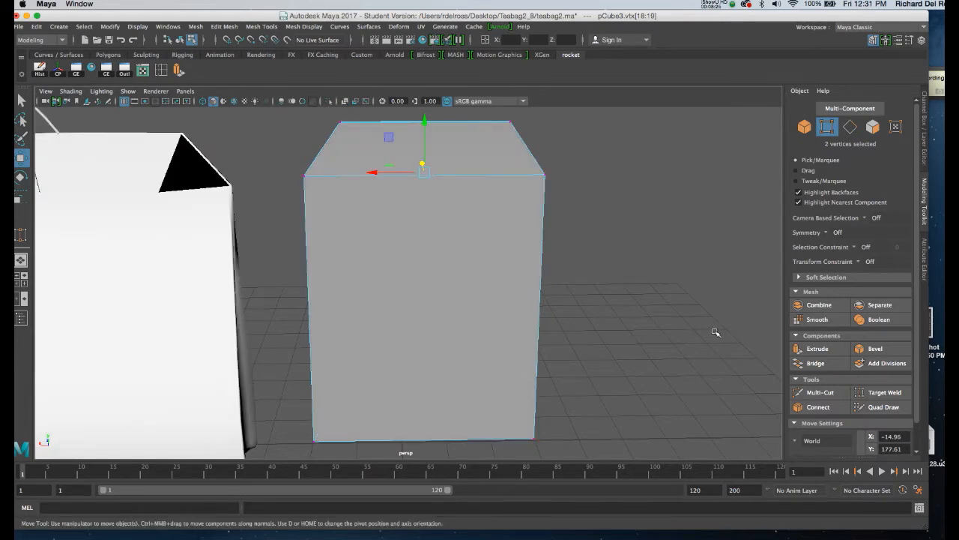
{"action": "left_click", "coordinate": [921, 40]}
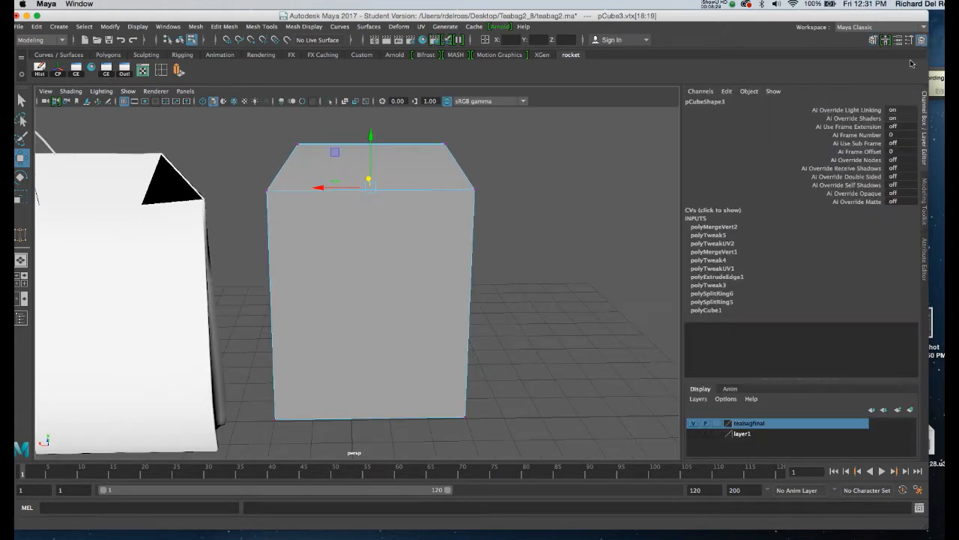
{"action": "left_click", "coordinate": [693, 423]}
Step: Return the box to object mode and assign it a new Arnold aiStandardSurface material
{"action": "left_click_drag", "start_coordinate": [381, 274], "coordinate": [377, 268], "text": "alt"}
{"action": "right_click_drag", "start_coordinate": [385, 250], "coordinate": [420, 490]}
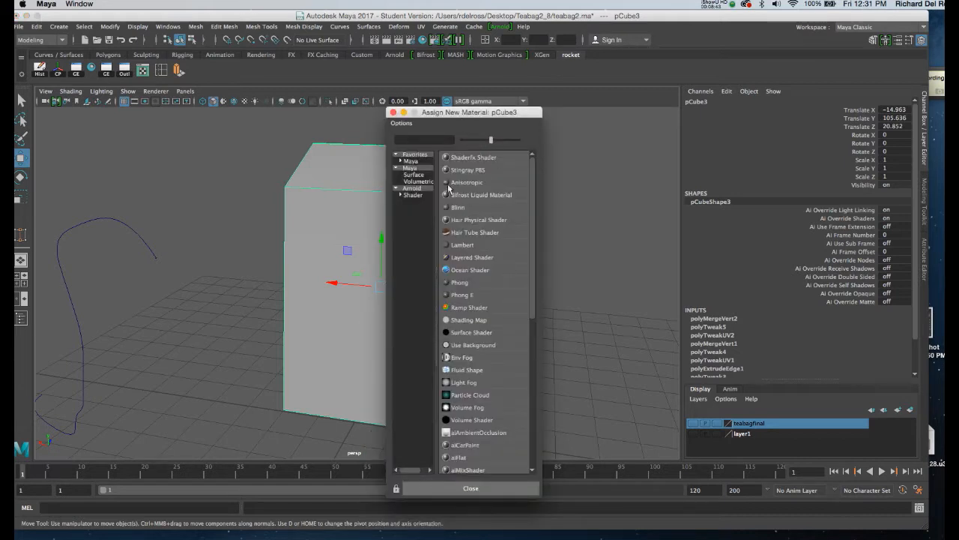
{"action": "left_click", "coordinate": [411, 189]}
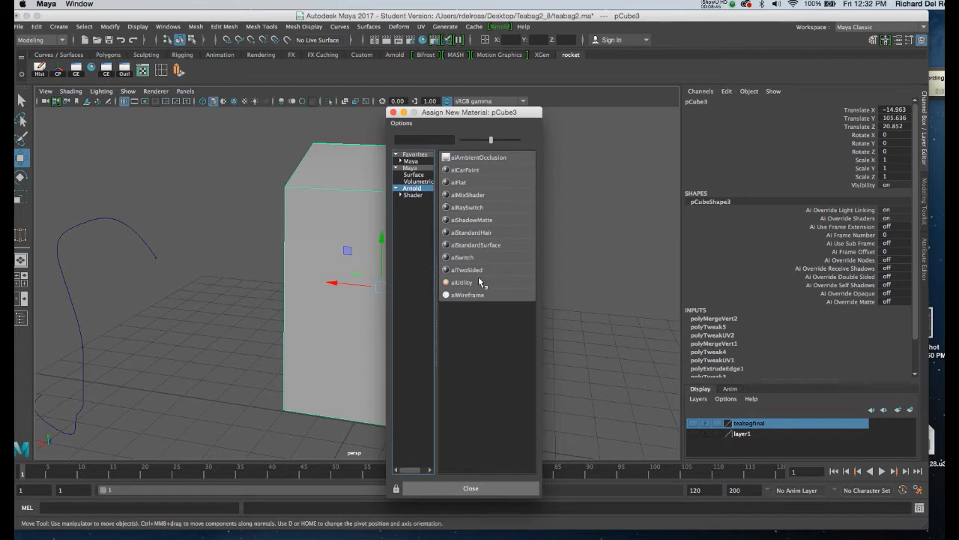
{"action": "left_click", "coordinate": [472, 247]}
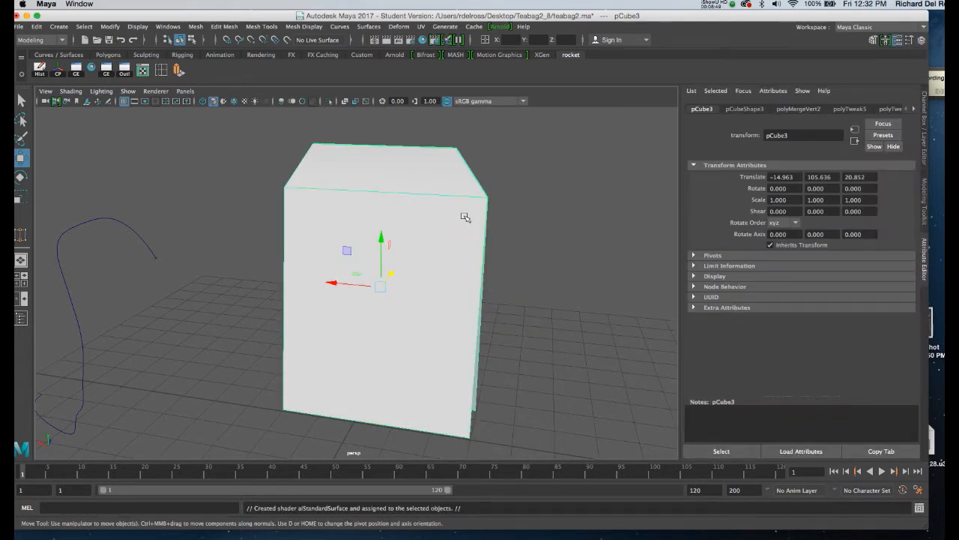
Step: Rename the box's new aiStandardSurface material as teabog
{"action": "left_click", "coordinate": [912, 110]}
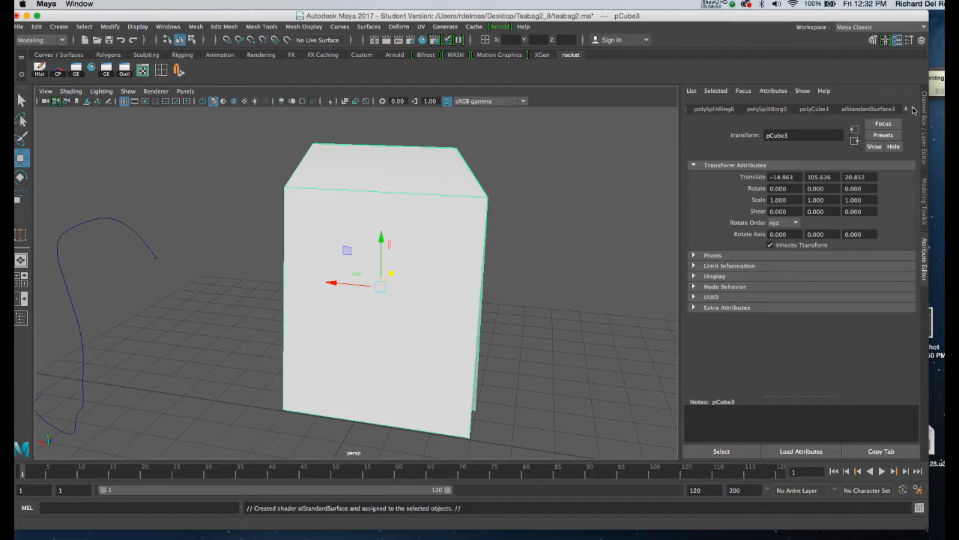
{"action": "left_click", "coordinate": [870, 109]}
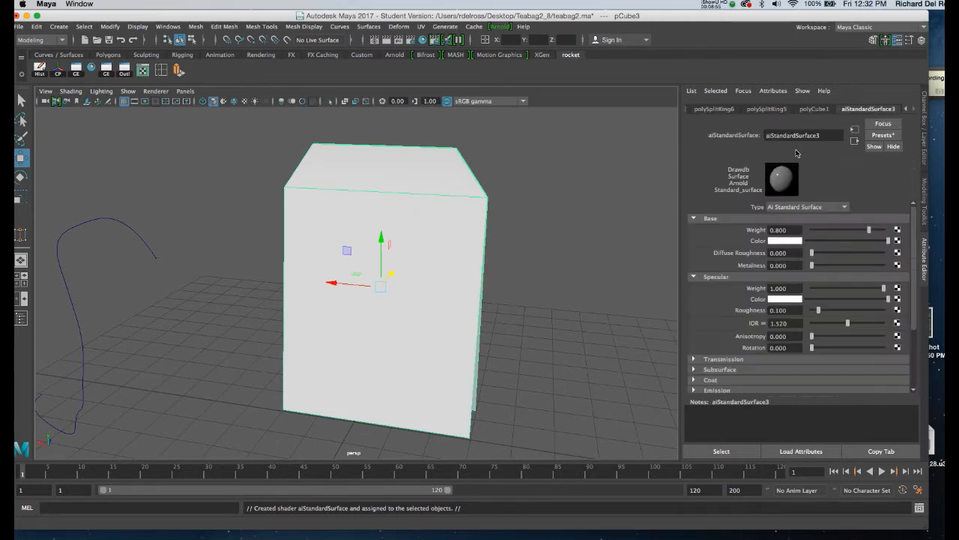
{"action": "left_click_drag", "start_coordinate": [827, 136], "coordinate": [766, 136]}
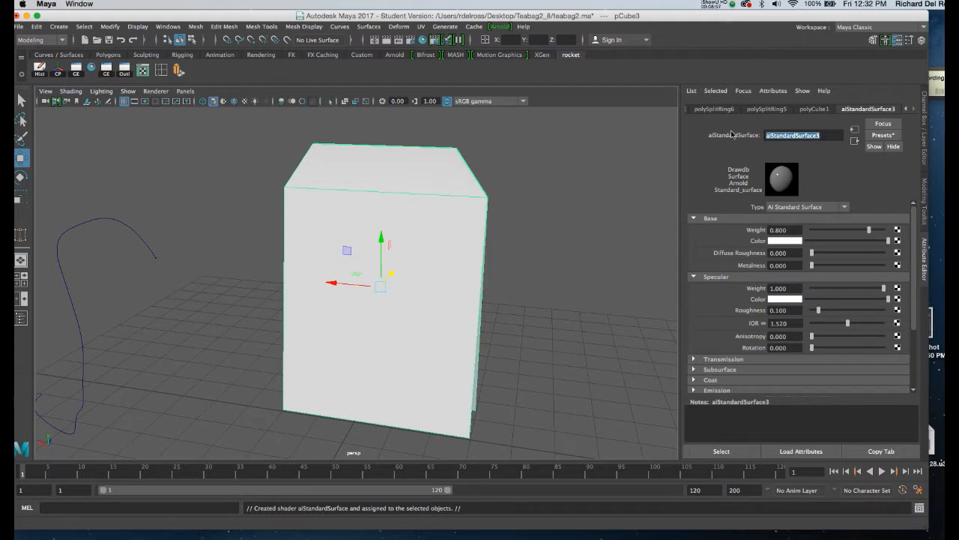
{"action": "type", "text": "teabog"}
{"action": "key", "text": "Return"}
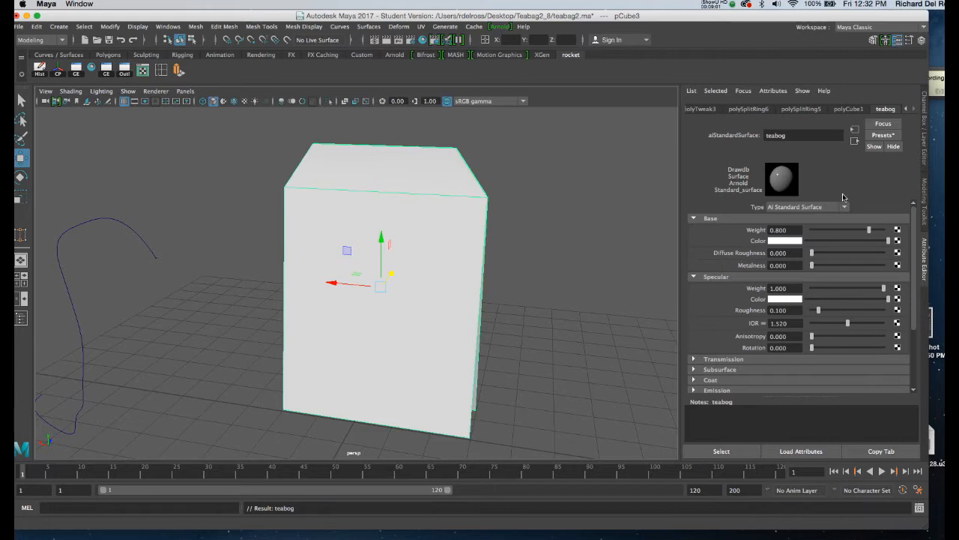
Step: Map a Checker texture to the teabog material's base color, turn on textured display and return to the channel settings
{"action": "left_click", "coordinate": [898, 242]}
{"action": "left_click", "coordinate": [424, 233]}
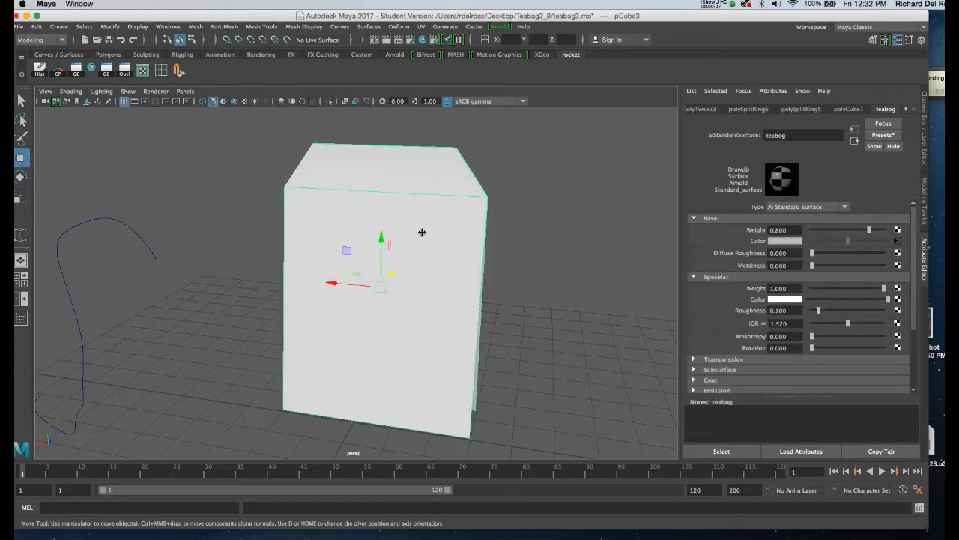
{"action": "key", "text": "6"}
{"action": "left_click_drag", "start_coordinate": [421, 256], "coordinate": [429, 206], "text": "alt"}
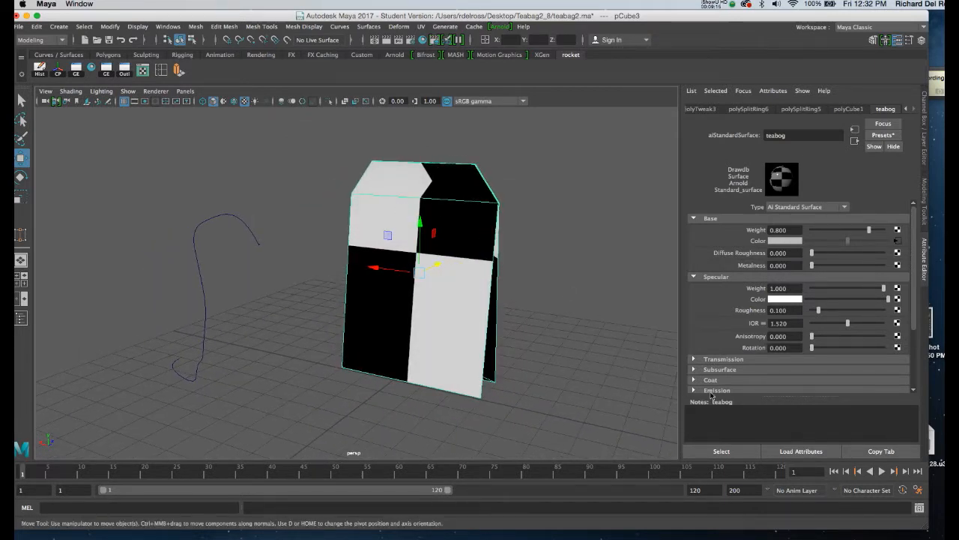
{"action": "key", "text": "ctrl+a"}
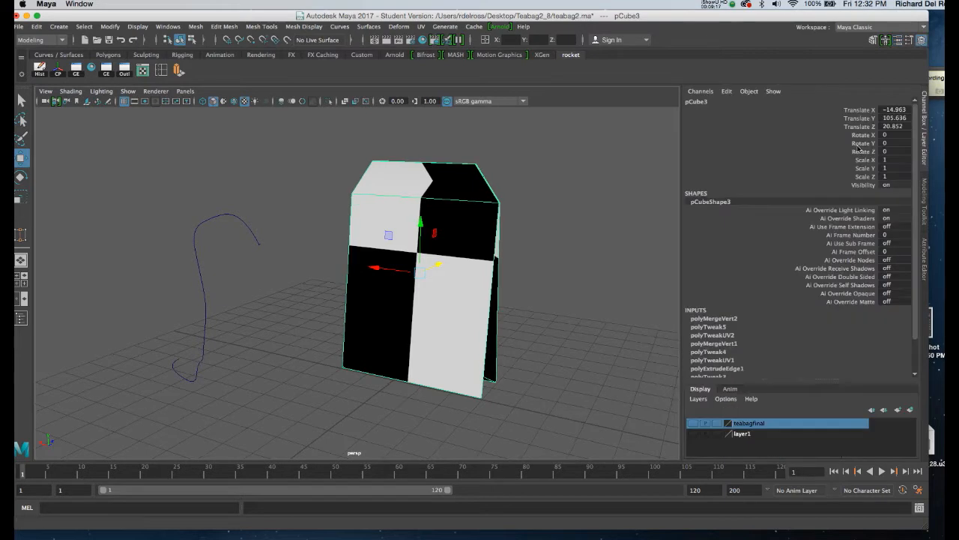
Step: Show the teabagfinal layer and compare the reference teabag with the checkered box from both sides
{"action": "left_click", "coordinate": [694, 424]}
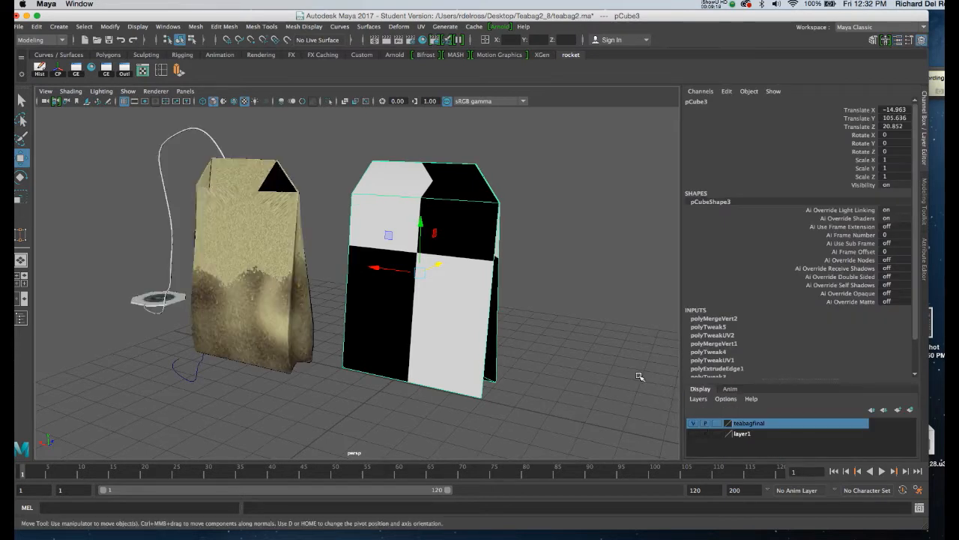
{"action": "mouse_move", "coordinate": [263, 241]}
{"action": "left_mouse_down", "text": "alt"}
{"action": "mouse_move", "coordinate": [329, 239]}
{"action": "mouse_move", "coordinate": [275, 237]}
{"action": "left_mouse_up", "text": "alt"}
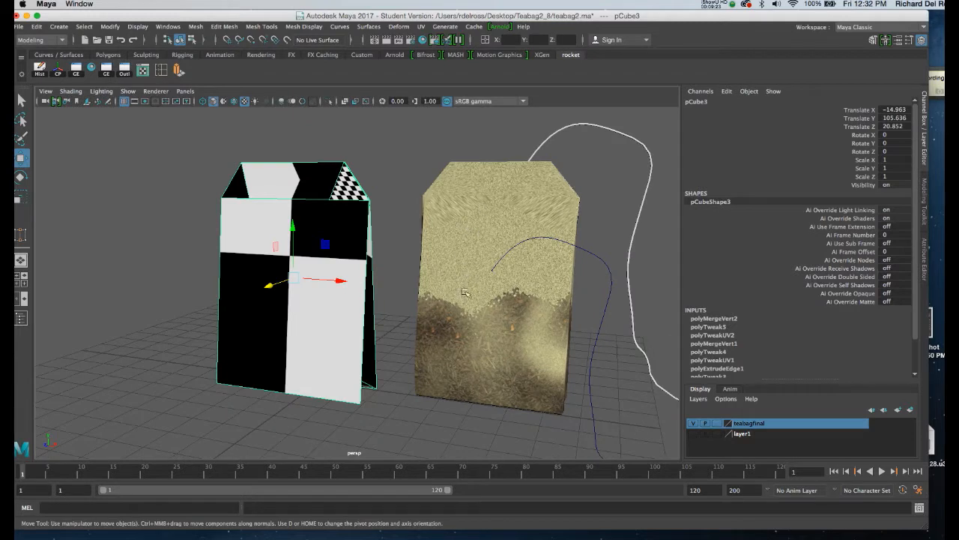
{"action": "left_click_drag", "start_coordinate": [436, 310], "coordinate": [369, 195], "text": "alt"}
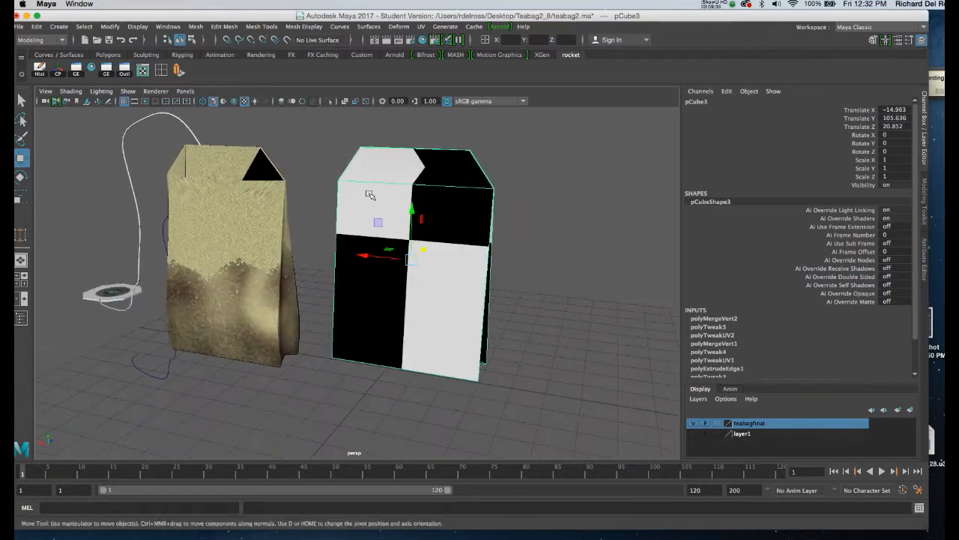
Step: Lower the specular weight of the box's teabog material to its minimum and return to the channel settings
{"action": "left_click", "coordinate": [456, 212], "text": "ctrl"}
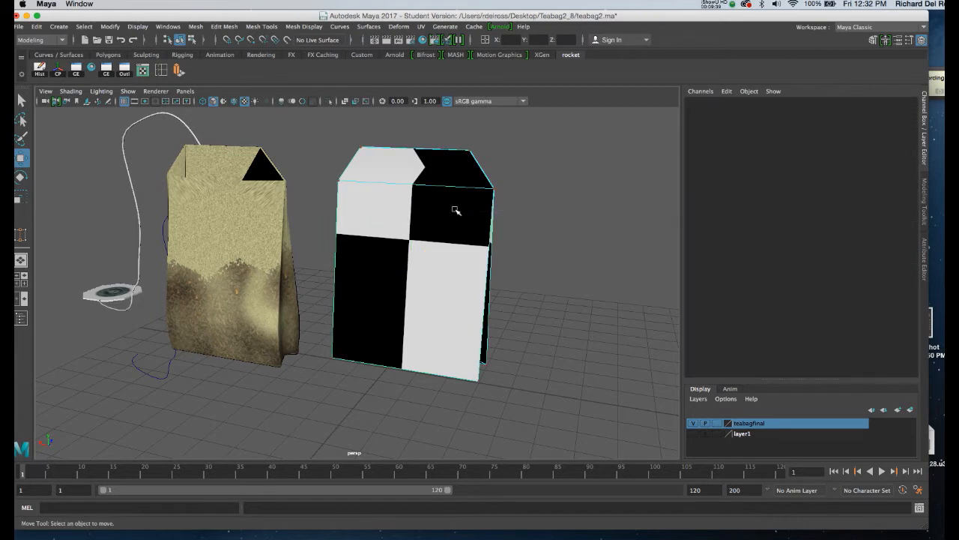
{"action": "right_click_drag", "start_coordinate": [456, 212], "coordinate": [489, 196]}
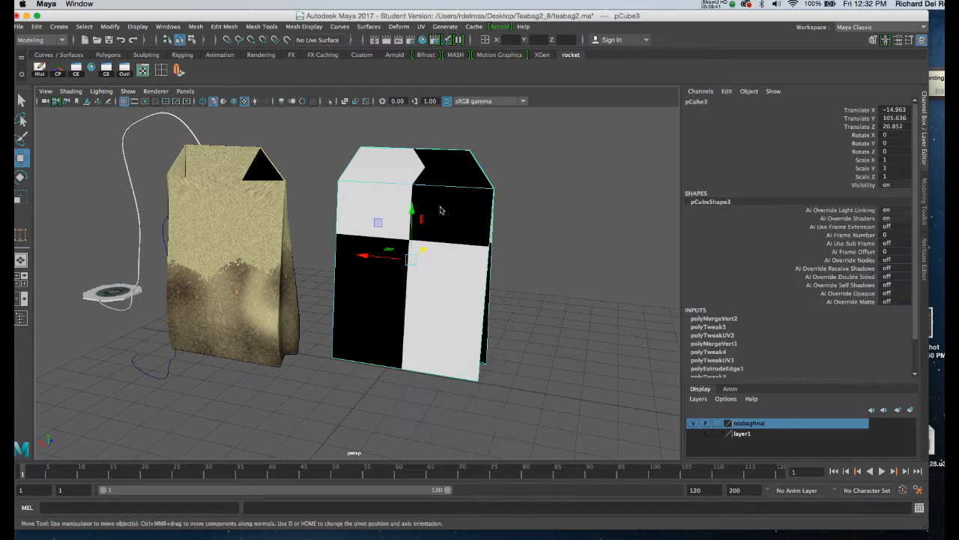
{"action": "right_click_drag", "start_coordinate": [449, 238], "coordinate": [524, 459]}
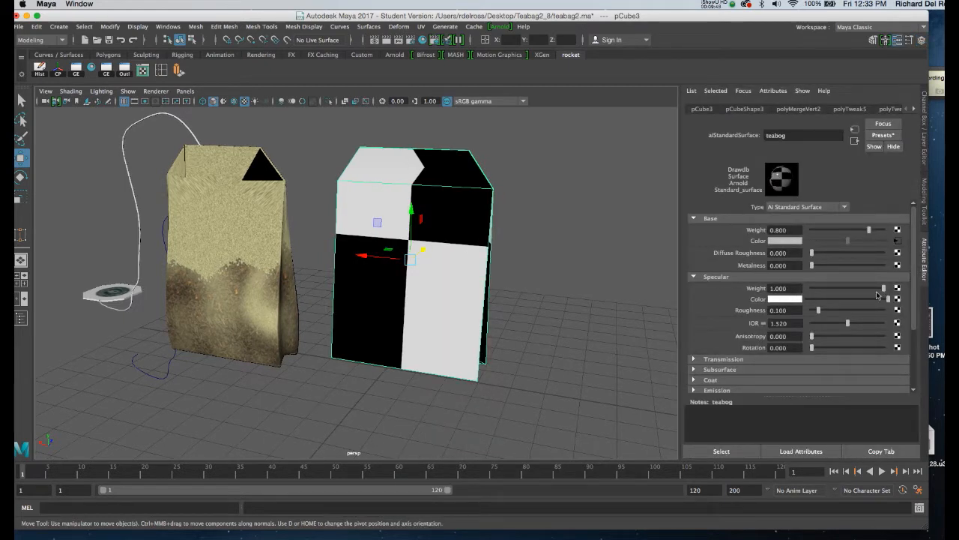
{"action": "left_click_drag", "start_coordinate": [885, 292], "coordinate": [803, 289]}
{"action": "left_click_drag", "start_coordinate": [524, 337], "coordinate": [457, 330], "text": "alt"}
{"action": "left_click", "coordinate": [921, 39]}
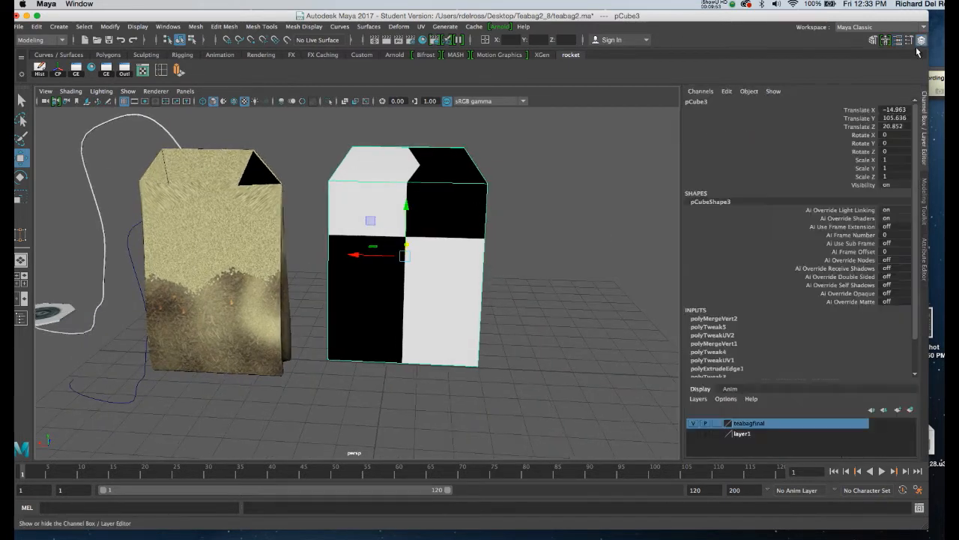
Step: Hide the teabagfinal layer, save the scene, and reselect the box to inspect its checker pattern
{"action": "left_click", "coordinate": [693, 423]}
{"action": "key", "text": "q"}
{"action": "key", "text": "super+s"}
{"action": "left_click", "coordinate": [484, 305]}
{"action": "key", "text": "w"}
{"action": "left_click_drag", "start_coordinate": [499, 307], "coordinate": [487, 330], "text": "alt"}
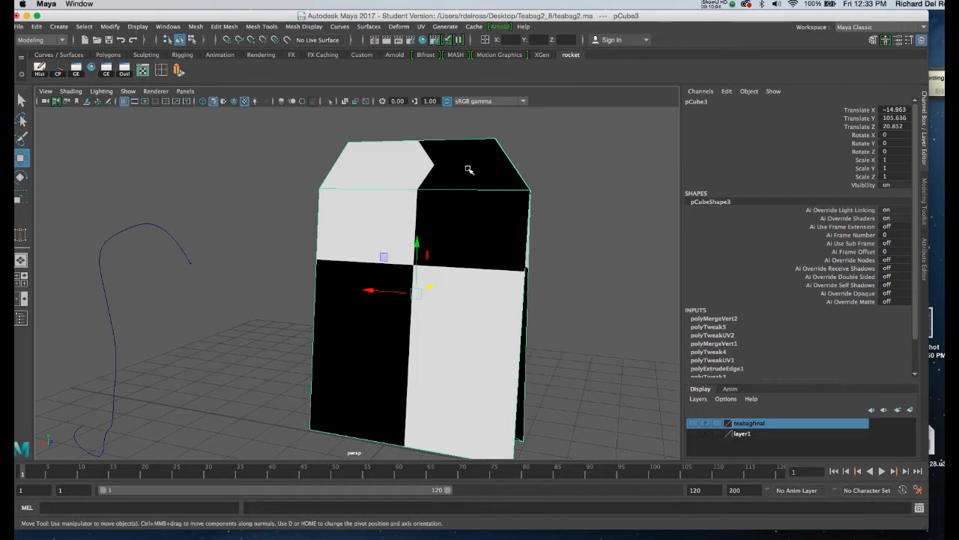
{"action": "left_click_drag", "start_coordinate": [488, 165], "coordinate": [466, 184], "text": "alt"}
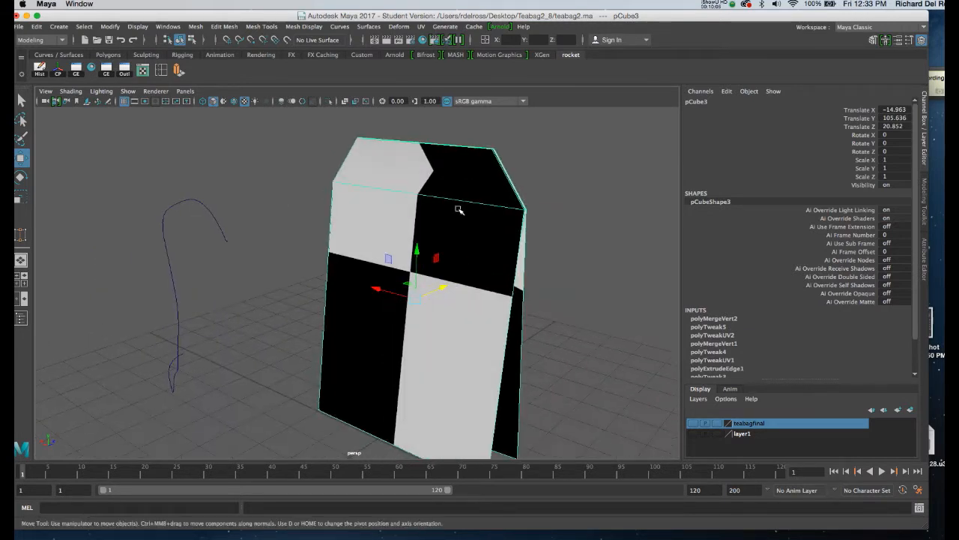
{"action": "left_click", "coordinate": [417, 250]}
{"action": "left_click_drag", "start_coordinate": [512, 170], "coordinate": [459, 183], "text": "alt"}
{"action": "mouse_move", "coordinate": [375, 264]}
{"action": "left_mouse_down", "text": "alt"}
{"action": "mouse_move", "coordinate": [447, 281]}
{"action": "mouse_move", "coordinate": [465, 257]}
{"action": "mouse_move", "coordinate": [385, 273]}
{"action": "left_mouse_up", "text": "alt"}
Step: In the front view, select the box's faces below the folded top and apply Automatic UV mapping to them
{"action": "key", "text": "space"}
{"action": "key", "text": "space"}
{"action": "middle_click_drag", "start_coordinate": [289, 353], "coordinate": [336, 270], "text": "alt"}
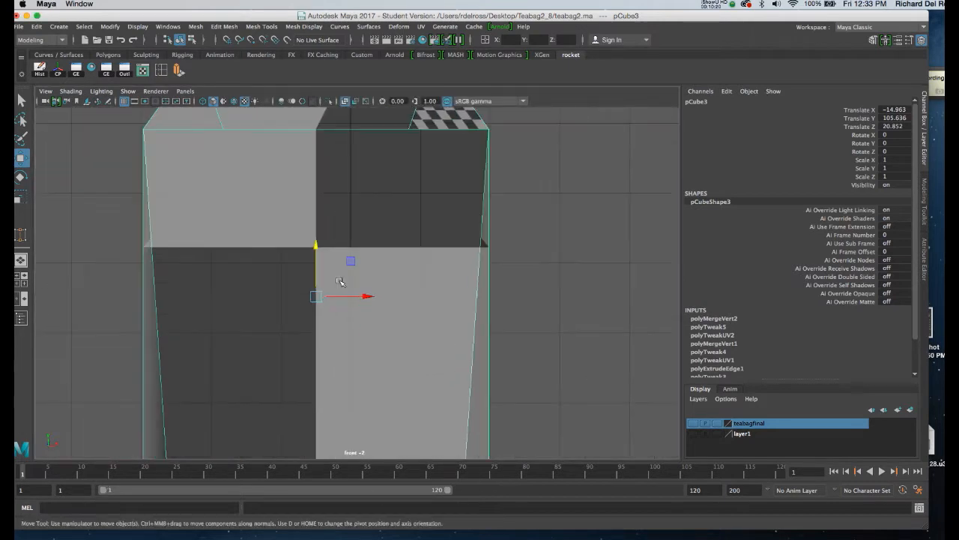
{"action": "scroll", "coordinate": [300, 225], "scroll_direction": "down", "scroll_amount": 6}
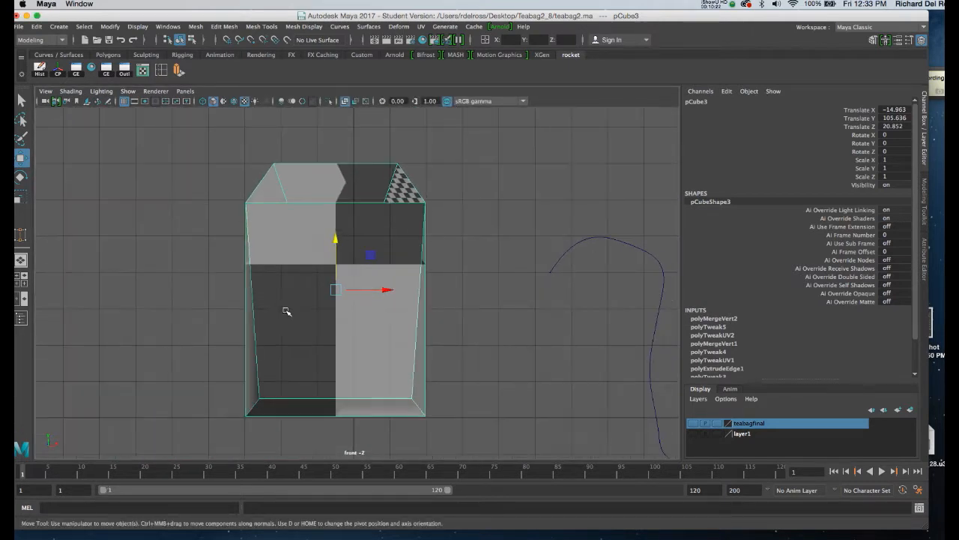
{"action": "right_click", "coordinate": [285, 311]}
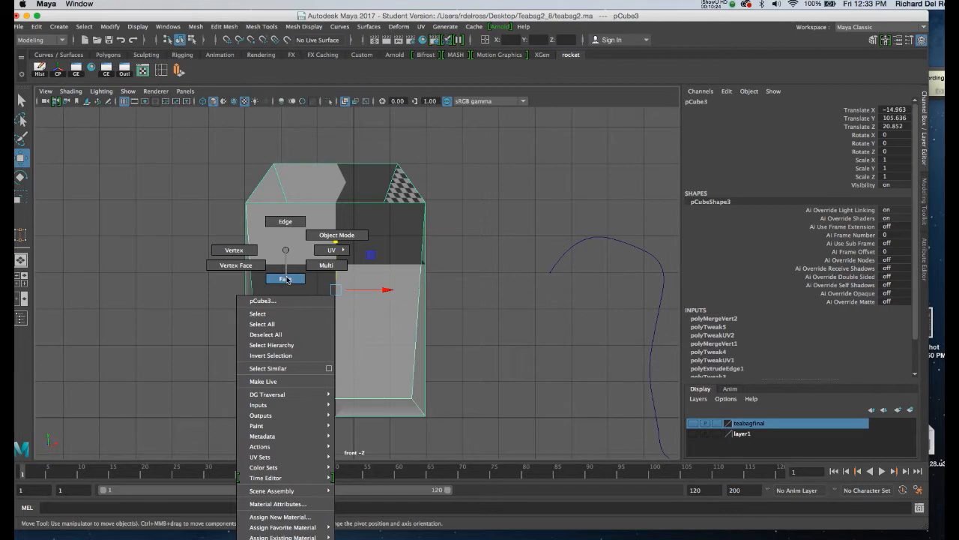
{"action": "left_click", "coordinate": [286, 279]}
{"action": "left_click_drag", "start_coordinate": [212, 218], "coordinate": [499, 444]}
{"action": "key", "text": "space"}
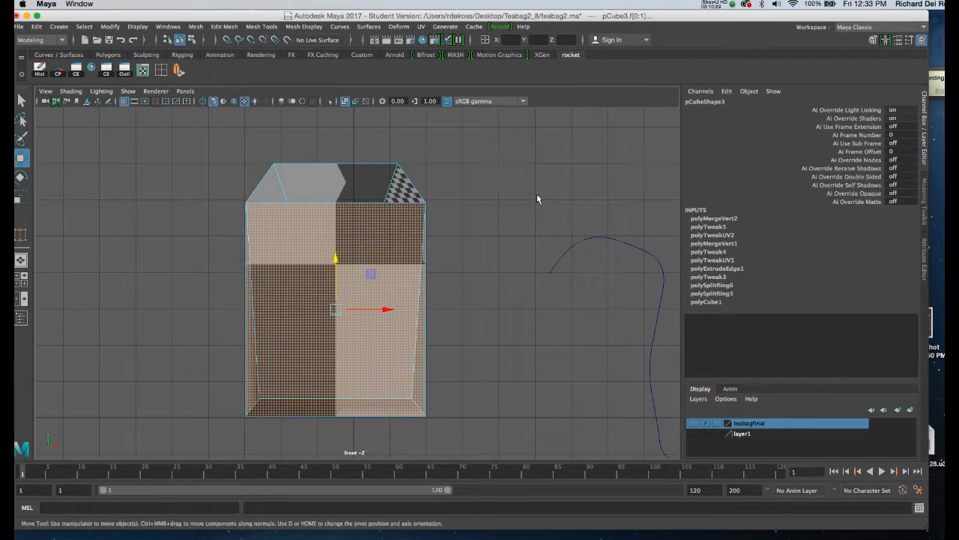
{"action": "key", "text": "space"}
{"action": "left_click_drag", "start_coordinate": [538, 177], "coordinate": [473, 191], "text": "alt"}
{"action": "right_click_drag", "start_coordinate": [473, 192], "coordinate": [409, 191], "text": "alt"}
{"action": "key", "text": "space"}
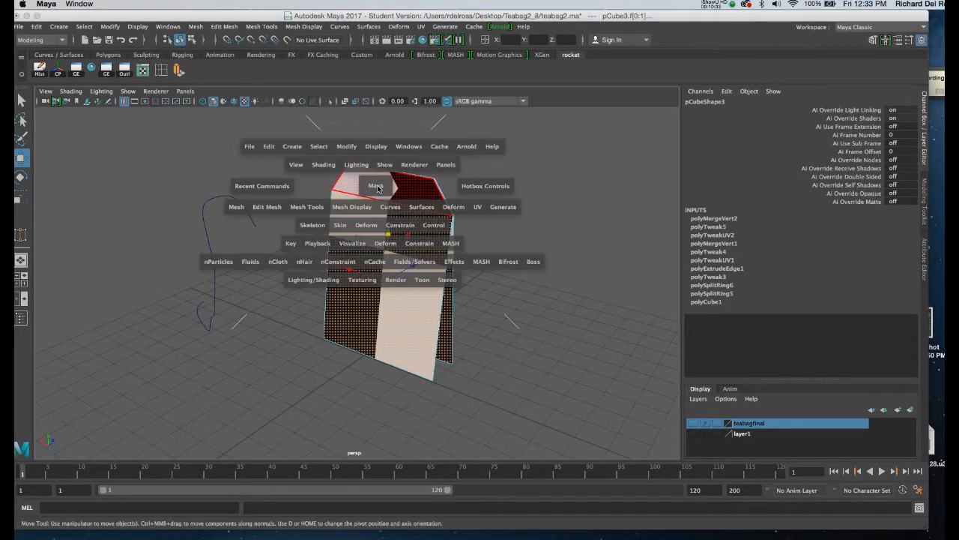
{"action": "left_click", "coordinate": [479, 208]}
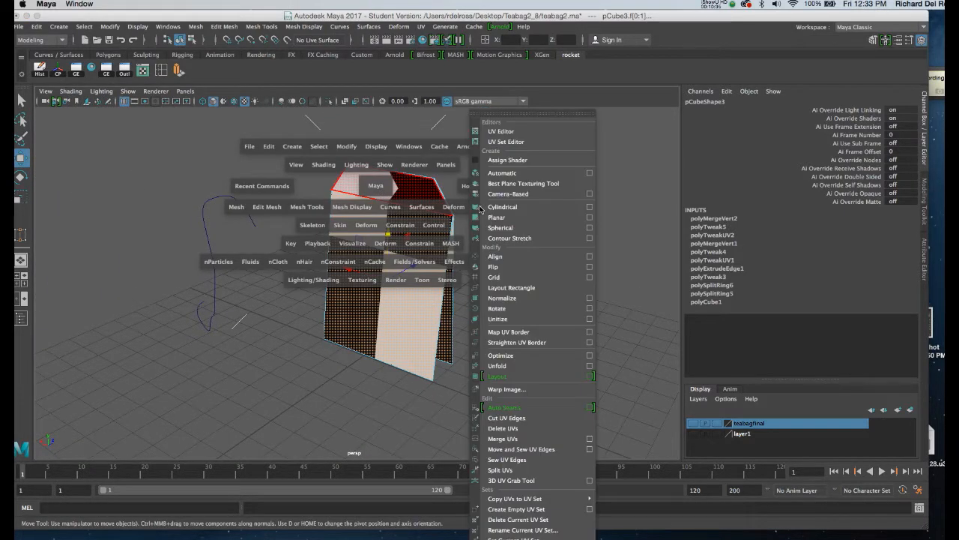
{"action": "left_click", "coordinate": [498, 173]}
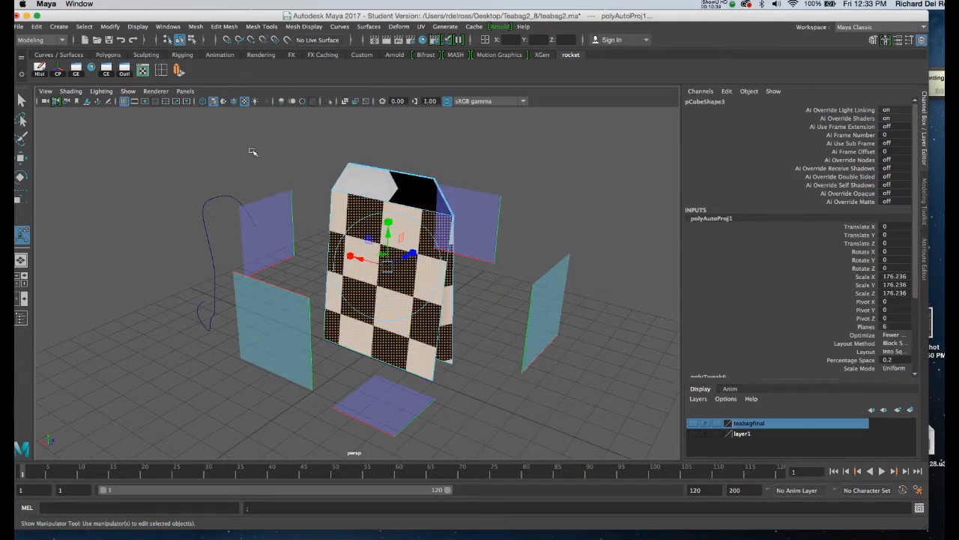
Step: Open the UV Editor, hide the checker image and display the UV shells shaded
{"action": "left_click", "coordinate": [143, 71]}
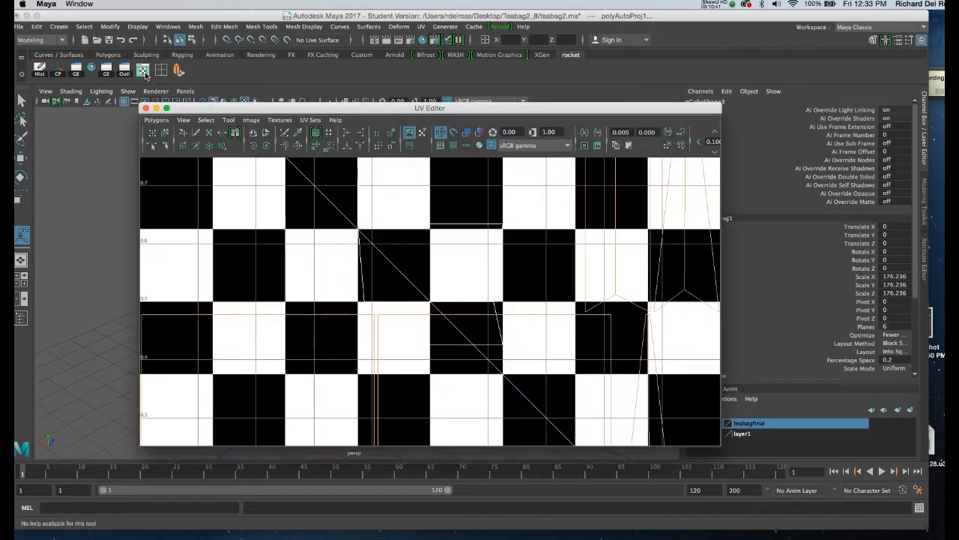
{"action": "scroll", "coordinate": [303, 247], "scroll_direction": "down", "scroll_amount": 3}
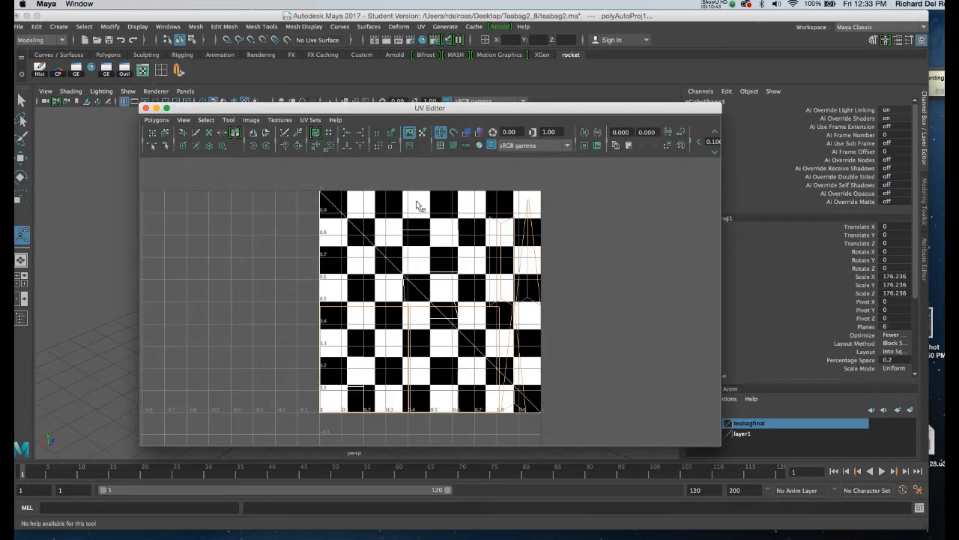
{"action": "left_click", "coordinate": [409, 133]}
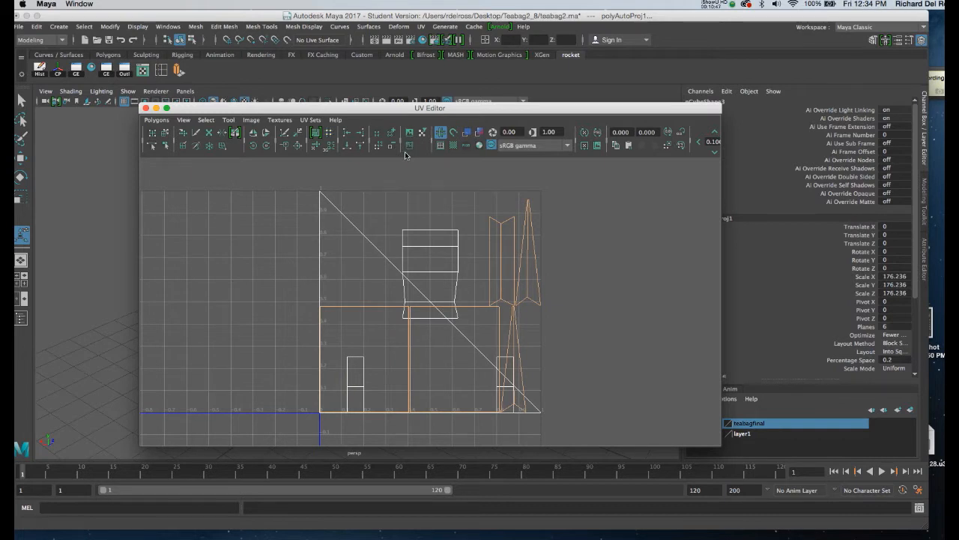
{"action": "left_click", "coordinate": [467, 133]}
{"action": "mouse_move", "coordinate": [399, 109]}
{"action": "left_mouse_down"}
{"action": "mouse_move", "coordinate": [554, 92]}
{"action": "mouse_move", "coordinate": [495, 94]}
{"action": "mouse_move", "coordinate": [616, 99]}
{"action": "mouse_move", "coordinate": [570, 86]}
{"action": "mouse_move", "coordinate": [601, 94]}
{"action": "mouse_move", "coordinate": [473, 122]}
{"action": "mouse_move", "coordinate": [366, 111]}
{"action": "left_mouse_up"}
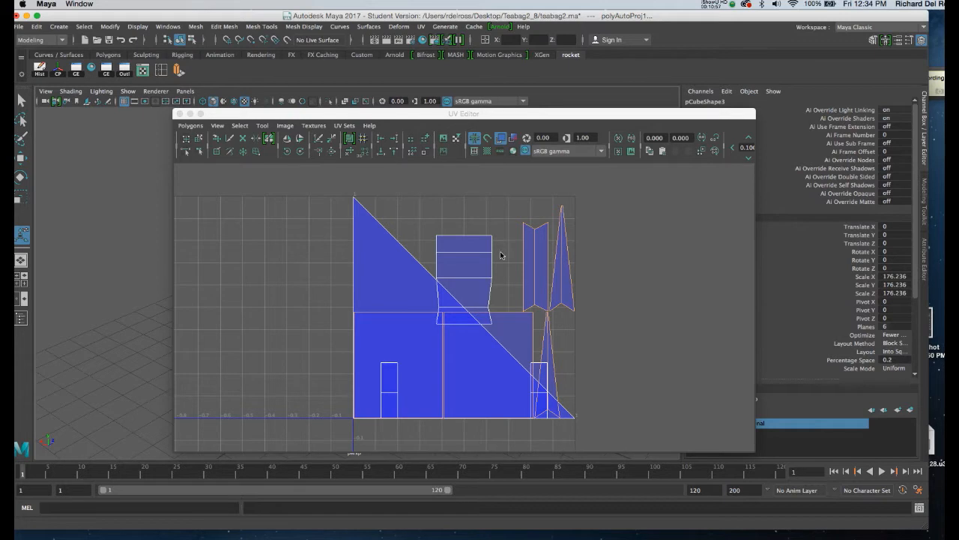
{"action": "left_click_drag", "start_coordinate": [471, 120], "coordinate": [468, 116]}
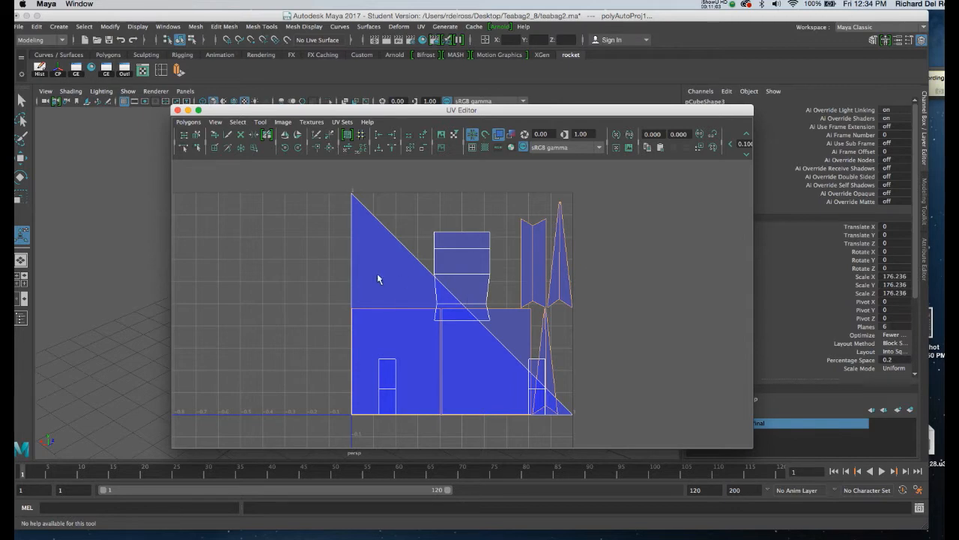
{"action": "left_click_drag", "start_coordinate": [389, 114], "coordinate": [392, 290]}
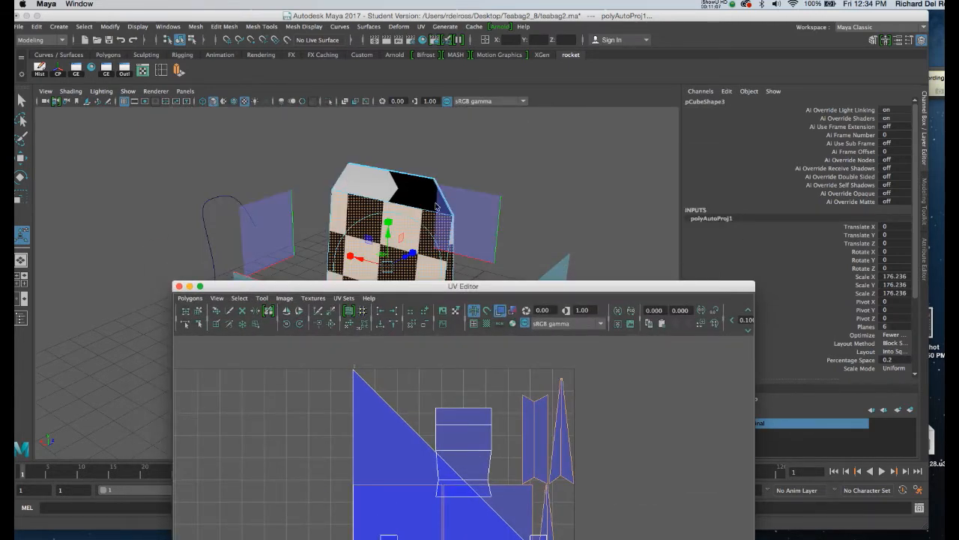
{"action": "left_click_drag", "start_coordinate": [420, 286], "coordinate": [420, 146]}
Step: Using shell selection, move the four-panel UV shell and the three narrow side shells outside the 0 to 1 UV square
{"action": "right_click", "coordinate": [465, 287]}
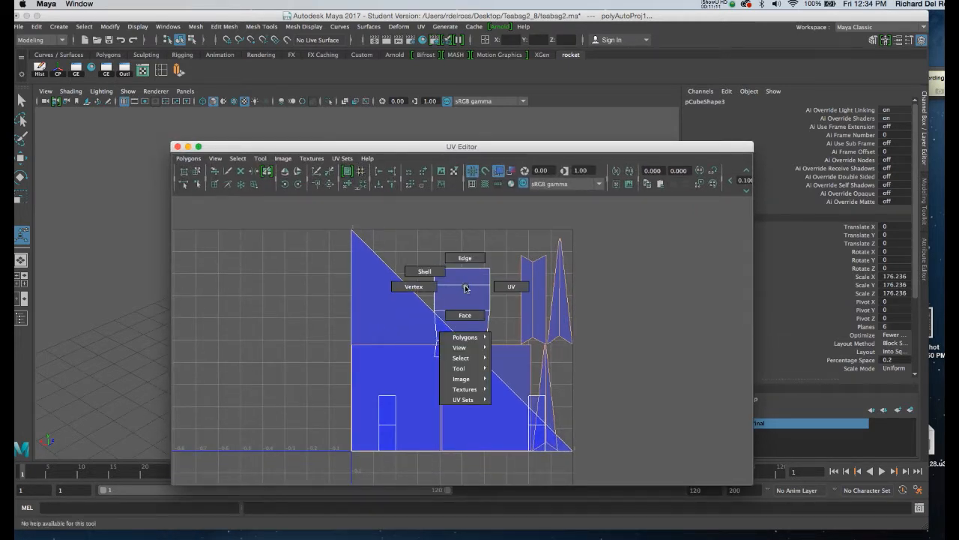
{"action": "left_click", "coordinate": [426, 272]}
{"action": "left_click", "coordinate": [464, 304]}
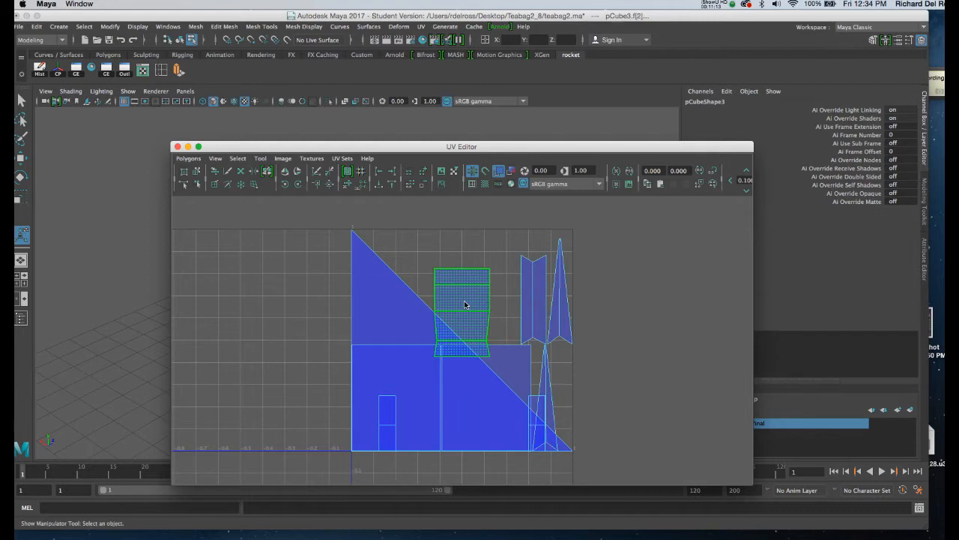
{"action": "key", "text": "w"}
{"action": "left_click_drag", "start_coordinate": [464, 308], "coordinate": [663, 276]}
{"action": "left_click_drag", "start_coordinate": [502, 227], "coordinate": [616, 271]}
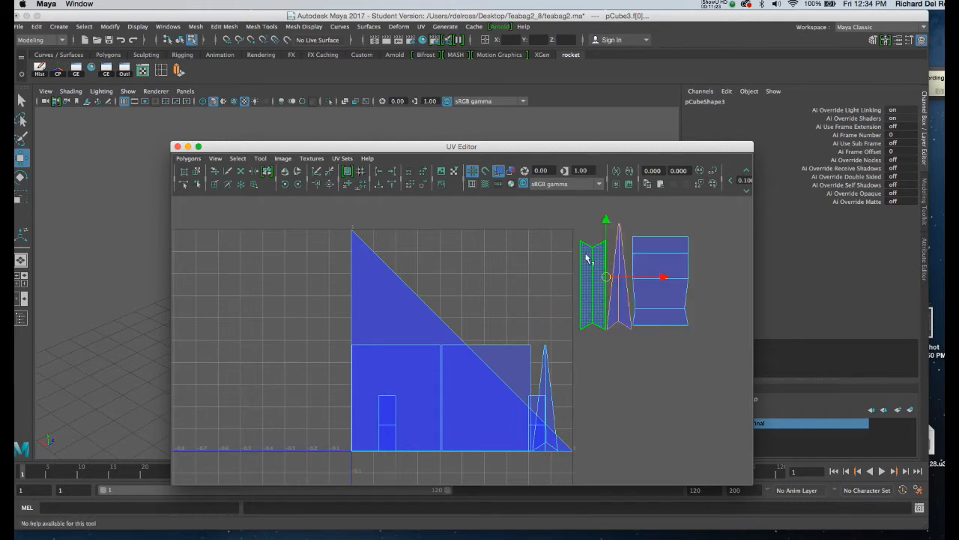
{"action": "left_click", "coordinate": [649, 280]}
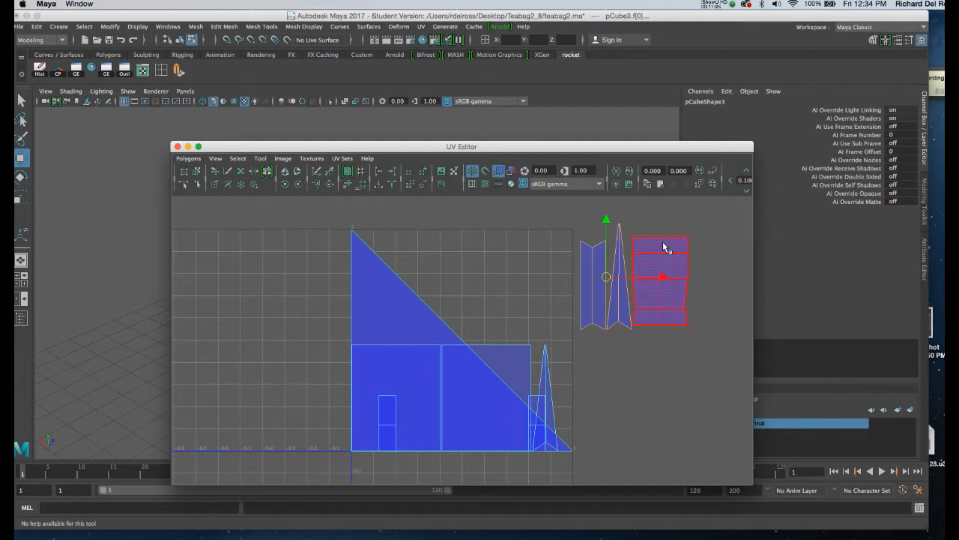
{"action": "left_click", "coordinate": [550, 405]}
{"action": "left_click_drag", "start_coordinate": [548, 397], "coordinate": [718, 264]}
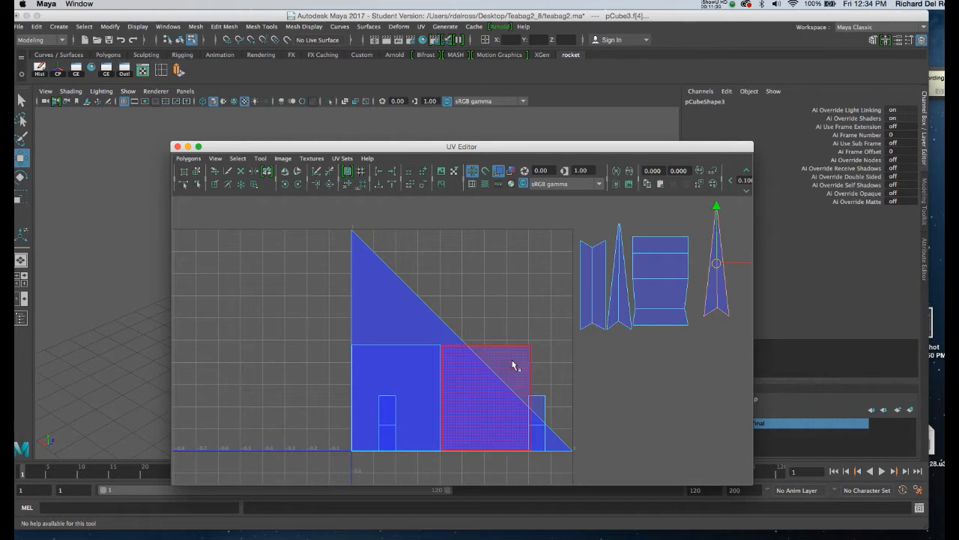
Step: Shift the large triangular UV shell slightly up and to the left of the UV square
{"action": "left_click_drag", "start_coordinate": [597, 147], "coordinate": [552, 144]}
{"action": "left_click", "coordinate": [374, 322]}
{"action": "left_click_drag", "start_coordinate": [420, 339], "coordinate": [391, 313]}
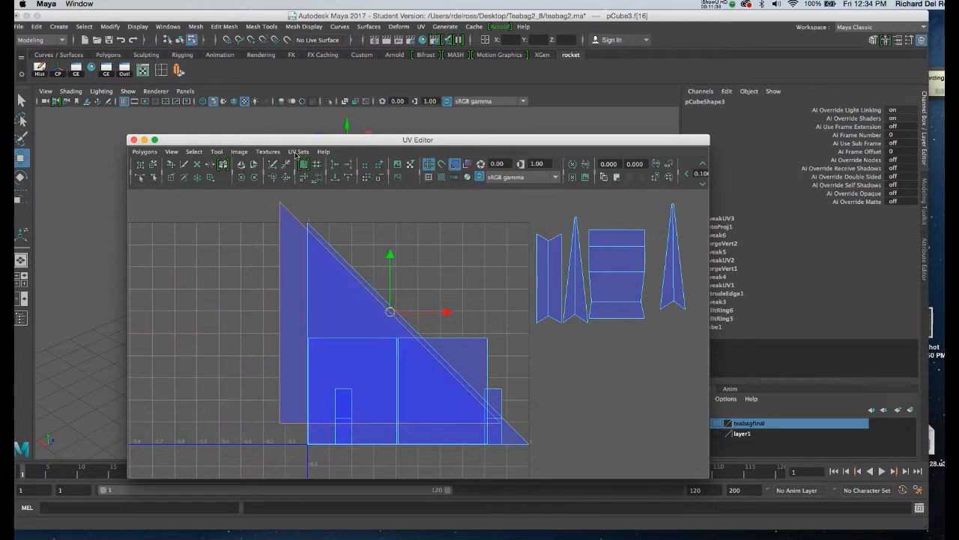
Step: Select the faces of the box's folded top and apply a Planar UV projection from the Z axis
{"action": "left_click_drag", "start_coordinate": [293, 140], "coordinate": [590, 148]}
{"action": "left_click_drag", "start_coordinate": [395, 235], "coordinate": [338, 234], "text": "alt"}
{"action": "right_click_drag", "start_coordinate": [335, 229], "coordinate": [330, 256]}
{"action": "left_click_drag", "start_coordinate": [204, 170], "coordinate": [390, 266]}
{"action": "key", "text": "space"}
{"action": "left_click", "coordinate": [498, 266]}
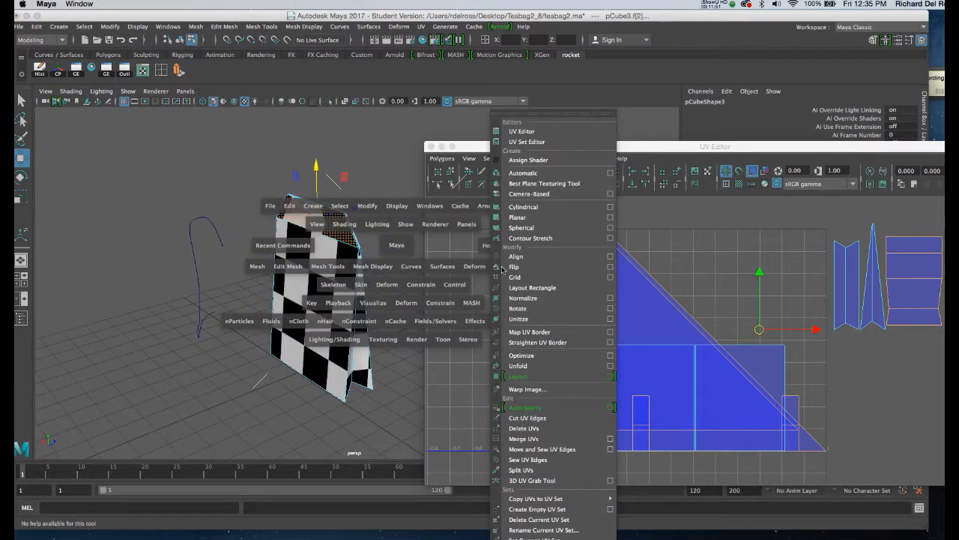
{"action": "left_click", "coordinate": [610, 216]}
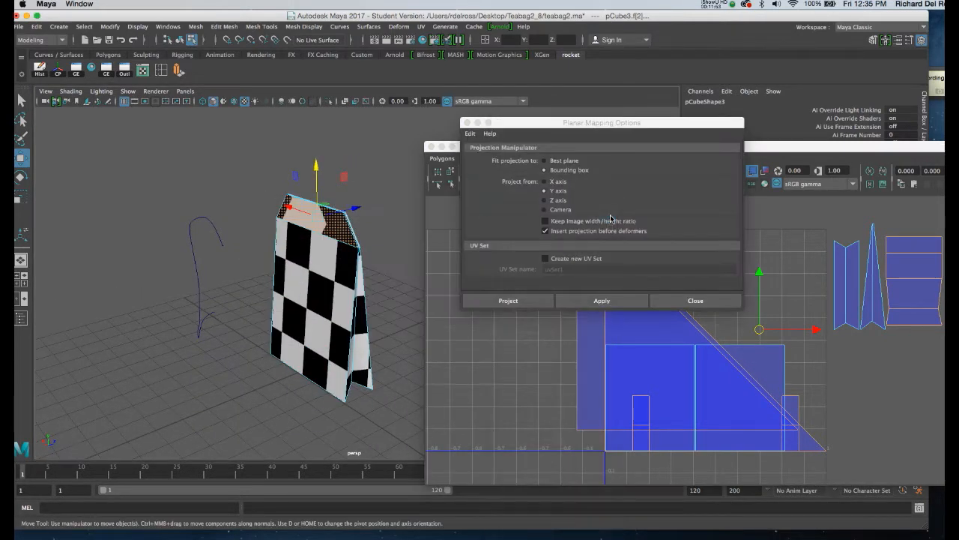
{"action": "left_click", "coordinate": [547, 204]}
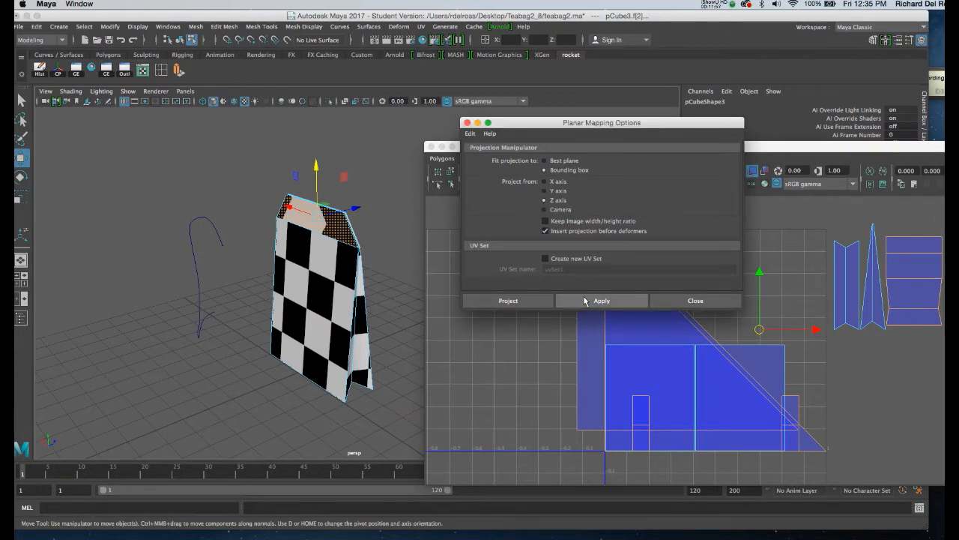
{"action": "left_click", "coordinate": [586, 302]}
Step: Set the planar projection's width and height to 10
{"action": "left_click_drag", "start_coordinate": [666, 124], "coordinate": [174, 325]}
{"action": "left_click_drag", "start_coordinate": [663, 149], "coordinate": [606, 125]}
{"action": "left_click_drag", "start_coordinate": [302, 245], "coordinate": [333, 237], "text": "alt"}
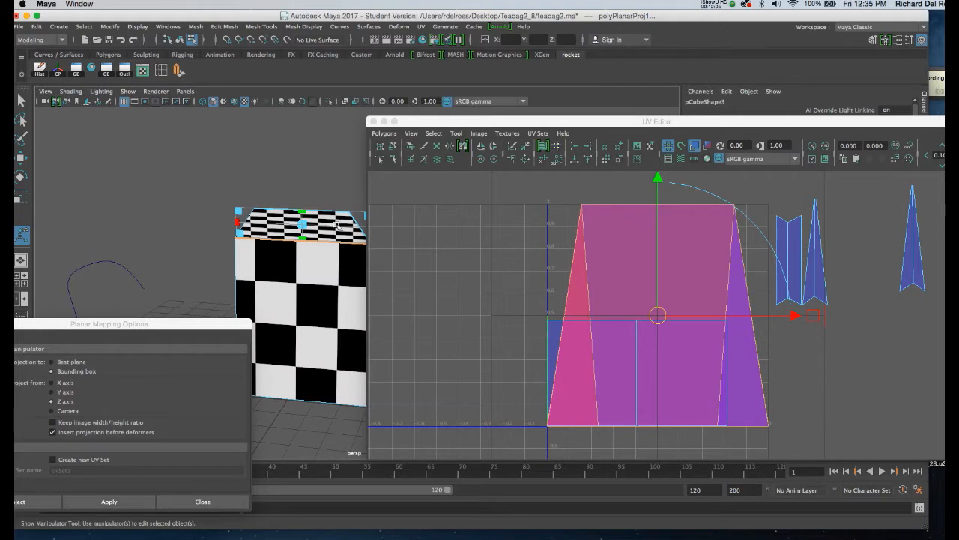
{"action": "left_click_drag", "start_coordinate": [745, 124], "coordinate": [387, 152]}
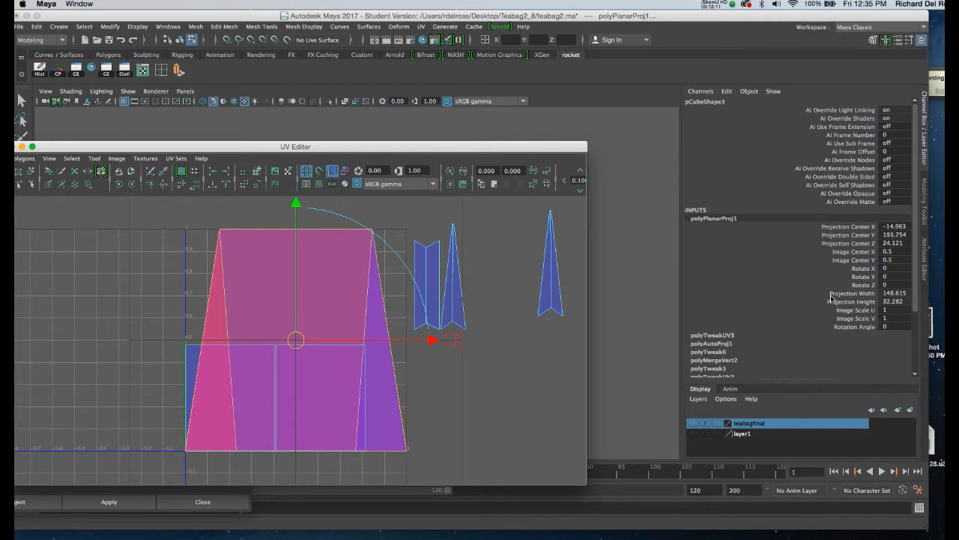
{"action": "left_click_drag", "start_coordinate": [908, 293], "coordinate": [910, 302]}
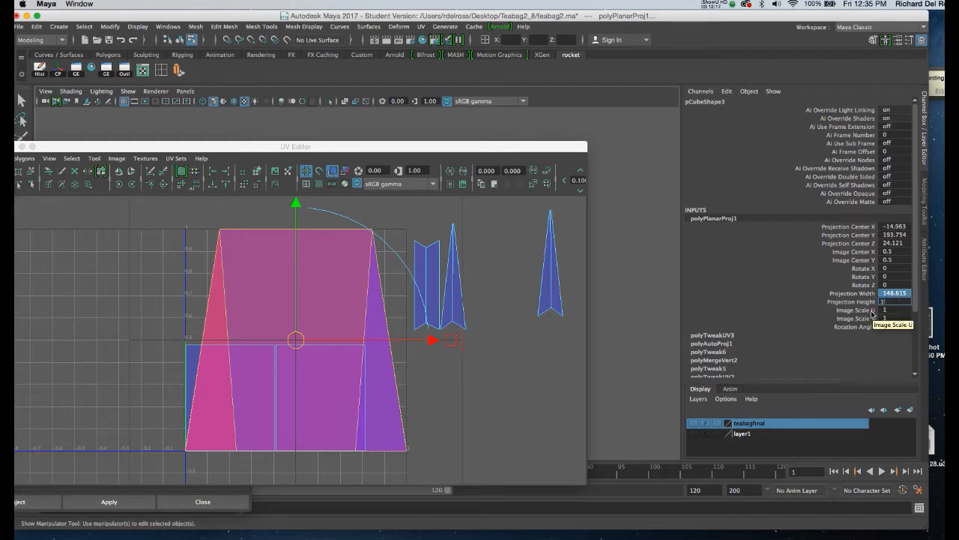
{"action": "key", "text": "Return"}
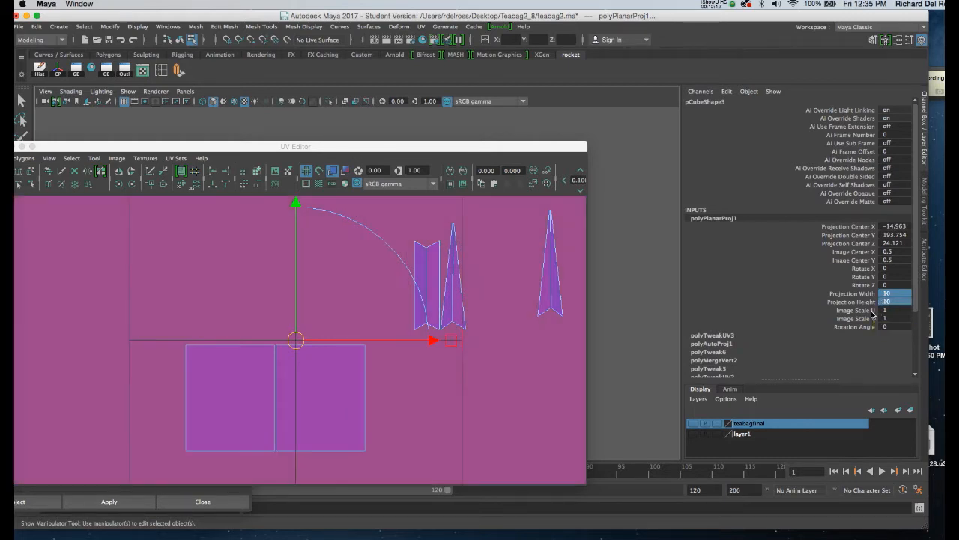
Step: Scale down the projected folded-top UV shell and place it above the narrow side shells, outside the UV square
{"action": "left_click_drag", "start_coordinate": [562, 141], "coordinate": [725, 72]}
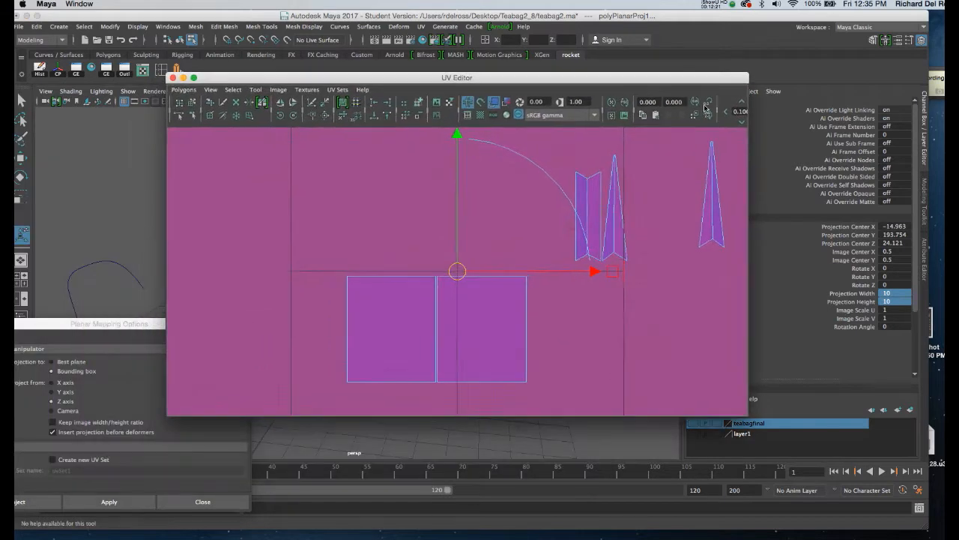
{"action": "scroll", "coordinate": [540, 281], "scroll_direction": "down", "scroll_amount": 10}
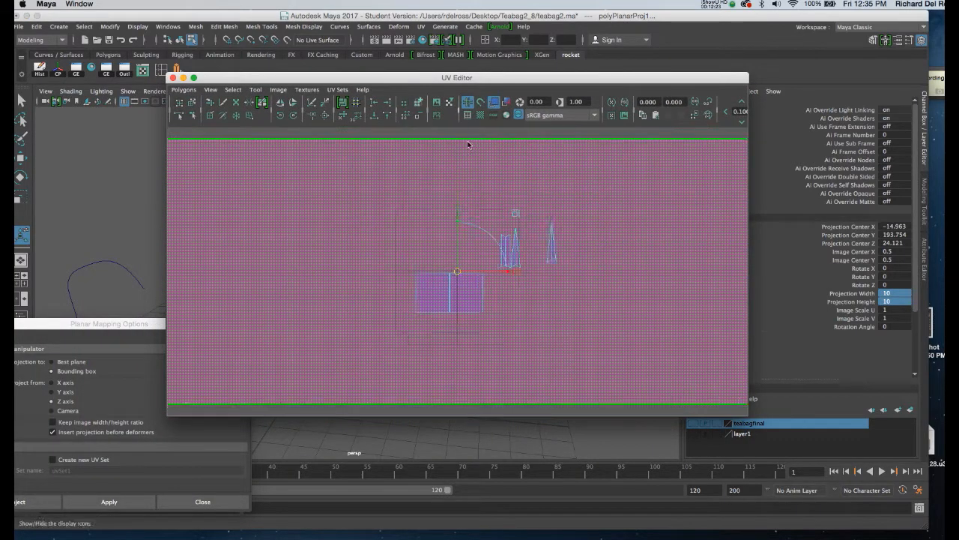
{"action": "scroll", "coordinate": [547, 280], "scroll_direction": "down", "scroll_amount": 3}
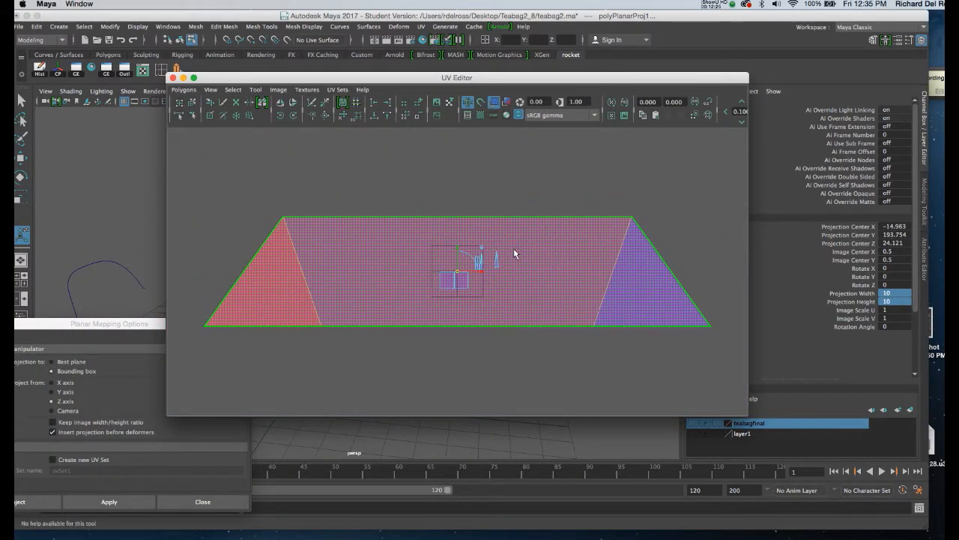
{"action": "key", "text": "r"}
{"action": "left_click_drag", "start_coordinate": [457, 273], "coordinate": [484, 243]}
{"action": "key", "text": "w"}
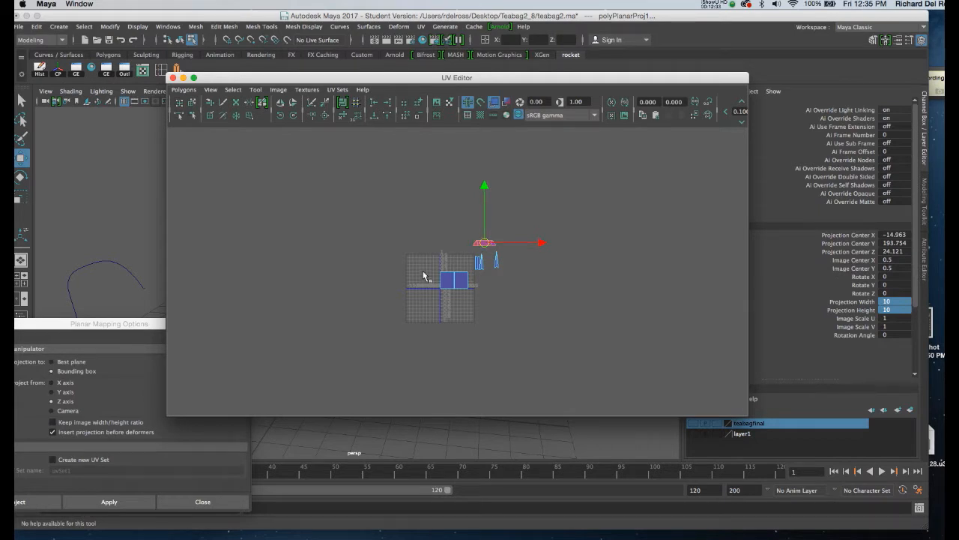
Step: Select each of the two square UV panels and inspect which faces of the box they map to
{"action": "scroll", "coordinate": [529, 313], "scroll_direction": "up", "scroll_amount": 4}
{"action": "middle_click_drag", "start_coordinate": [459, 263], "coordinate": [495, 220], "text": "alt"}
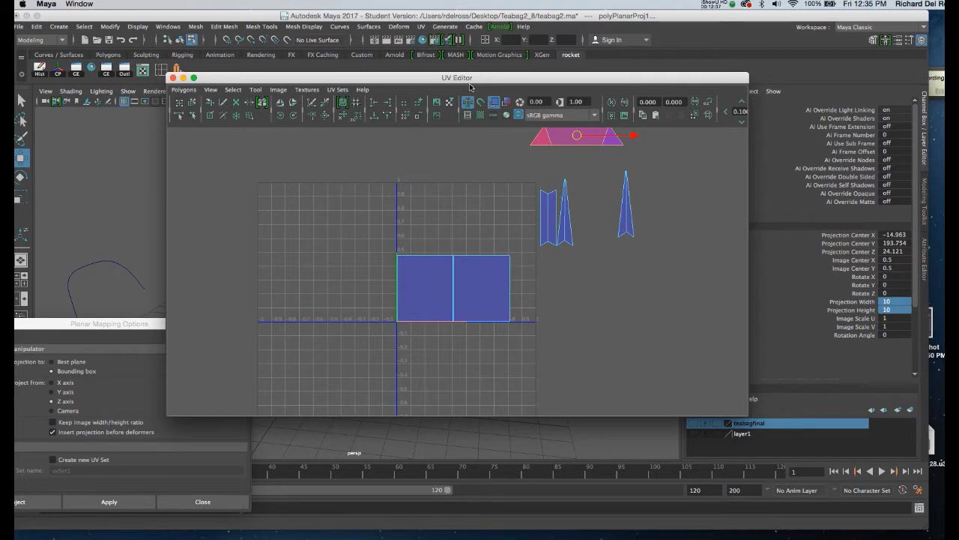
{"action": "left_click", "coordinate": [479, 305]}
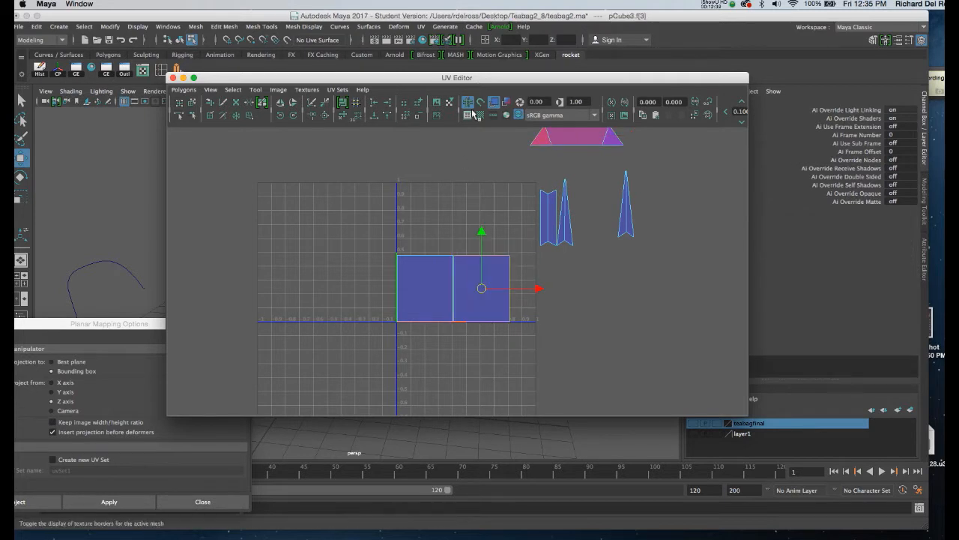
{"action": "left_click_drag", "start_coordinate": [468, 83], "coordinate": [670, 166]}
{"action": "left_click_drag", "start_coordinate": [369, 273], "coordinate": [495, 261], "text": "alt"}
{"action": "left_click_drag", "start_coordinate": [341, 273], "coordinate": [418, 356], "text": "alt"}
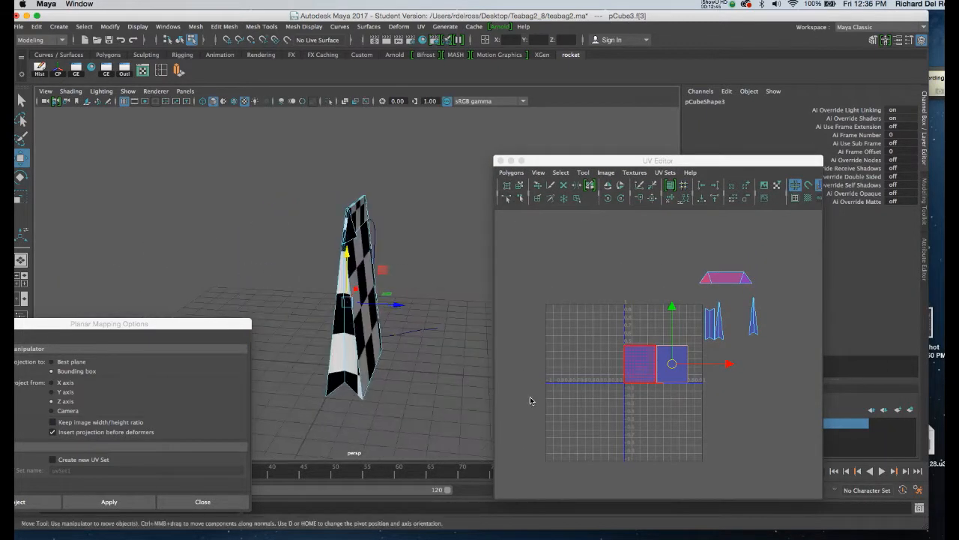
{"action": "left_click", "coordinate": [673, 380]}
{"action": "left_click", "coordinate": [641, 365]}
{"action": "left_click_drag", "start_coordinate": [415, 304], "coordinate": [370, 305], "text": "alt"}
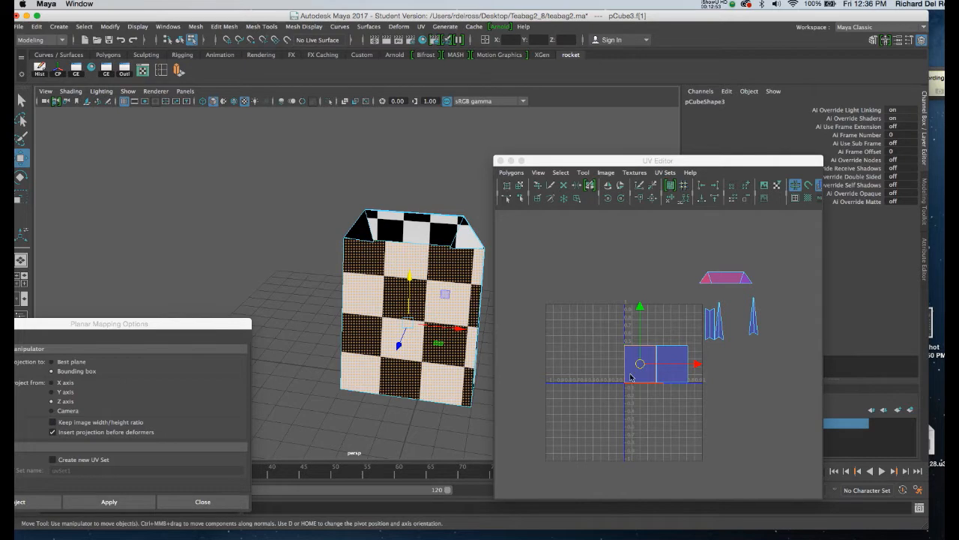
{"action": "left_click_drag", "start_coordinate": [416, 285], "coordinate": [352, 285], "text": "alt"}
Step: Move the two square panel UV shells out of the 0 to 1 UV square, below the narrow side shells
{"action": "left_click", "coordinate": [615, 356]}
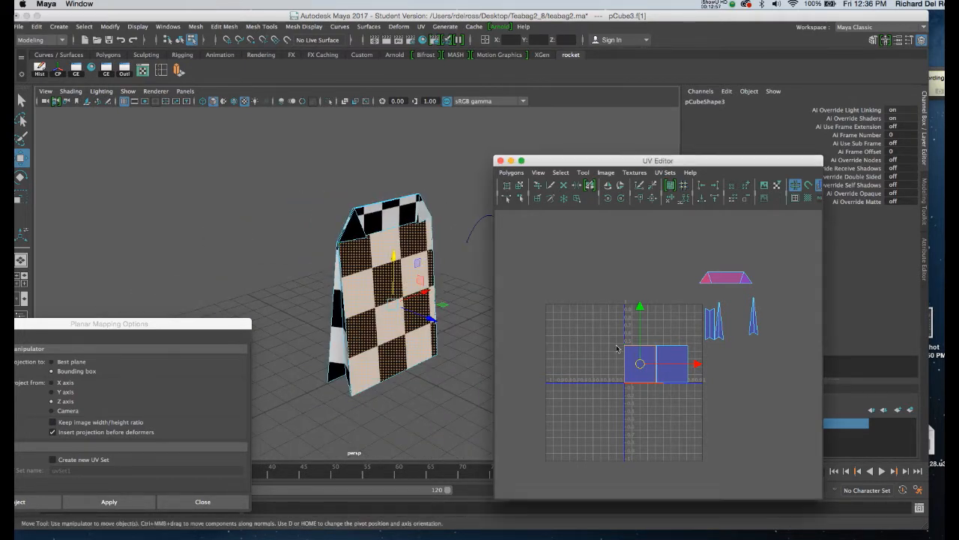
{"action": "left_click", "coordinate": [649, 365]}
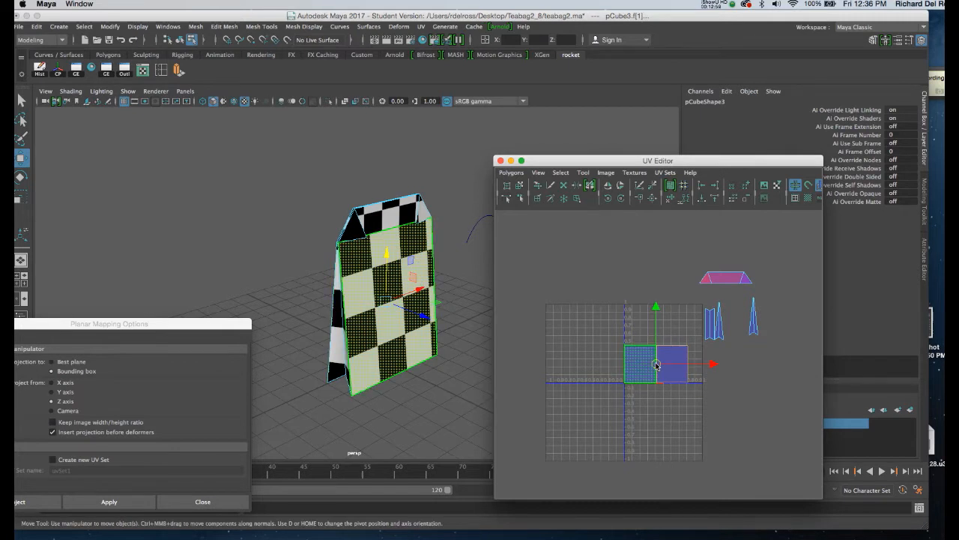
{"action": "left_click_drag", "start_coordinate": [656, 365], "coordinate": [736, 387]}
{"action": "left_click", "coordinate": [694, 390]}
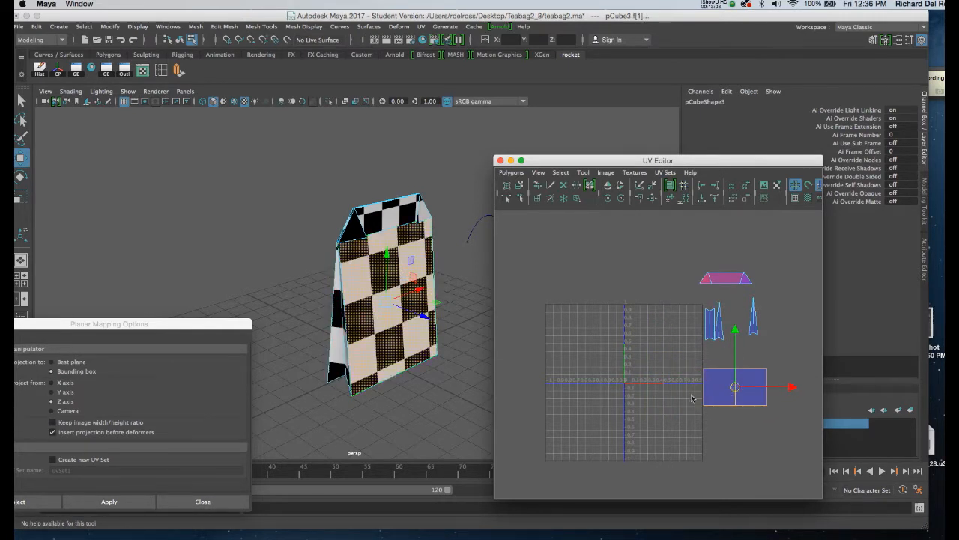
Step: Try to Move and Sew the front panel's outer UV edge to the adjoining triangular side shell
{"action": "left_click_drag", "start_coordinate": [599, 161], "coordinate": [556, 120]}
{"action": "right_click_drag", "start_coordinate": [595, 248], "coordinate": [648, 369], "text": "alt"}
{"action": "middle_click_drag", "start_coordinate": [648, 370], "coordinate": [527, 348], "text": "alt"}
{"action": "left_click", "coordinate": [597, 345]}
{"action": "right_click_drag", "start_coordinate": [596, 342], "coordinate": [600, 322]}
{"action": "left_click", "coordinate": [566, 358]}
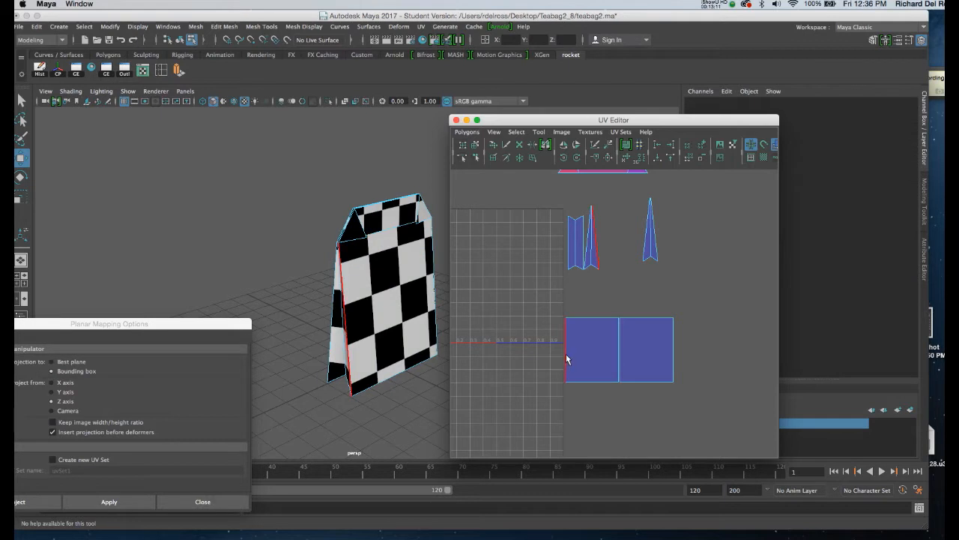
{"action": "key", "text": "w"}
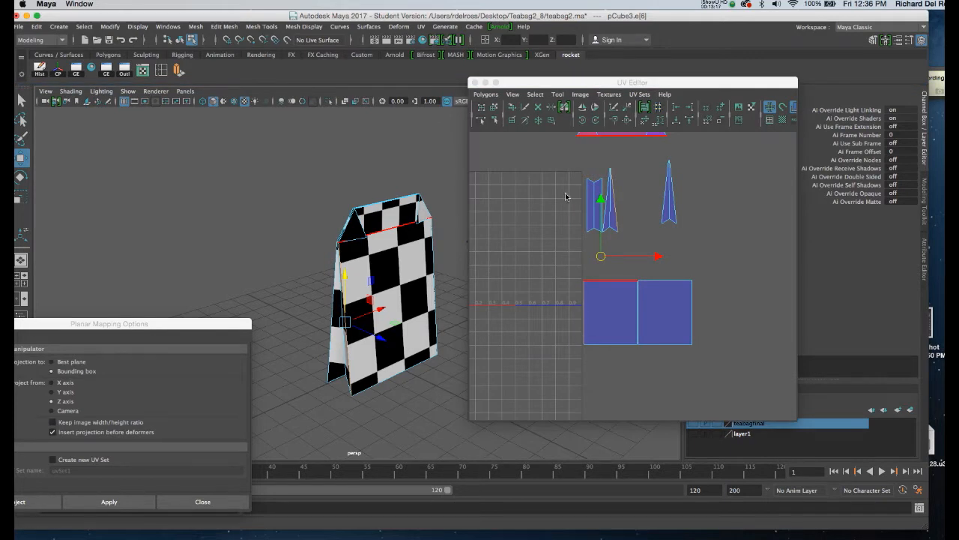
{"action": "left_click", "coordinate": [605, 118]}
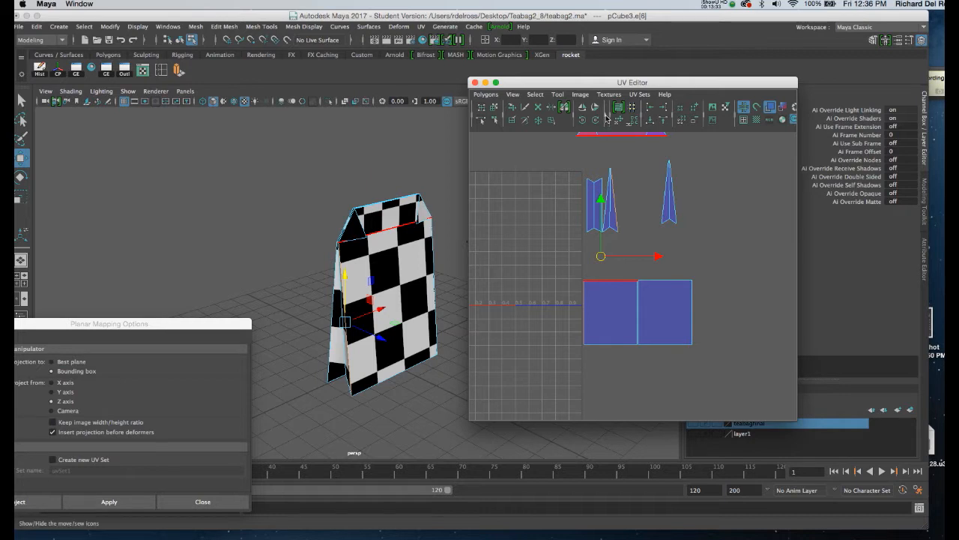
{"action": "left_click", "coordinate": [607, 118]}
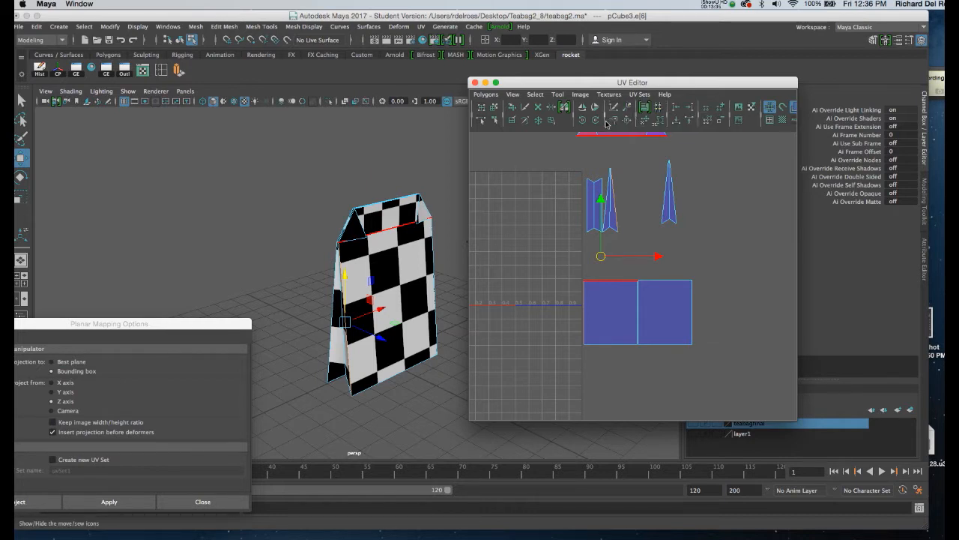
{"action": "left_click", "coordinate": [606, 118]}
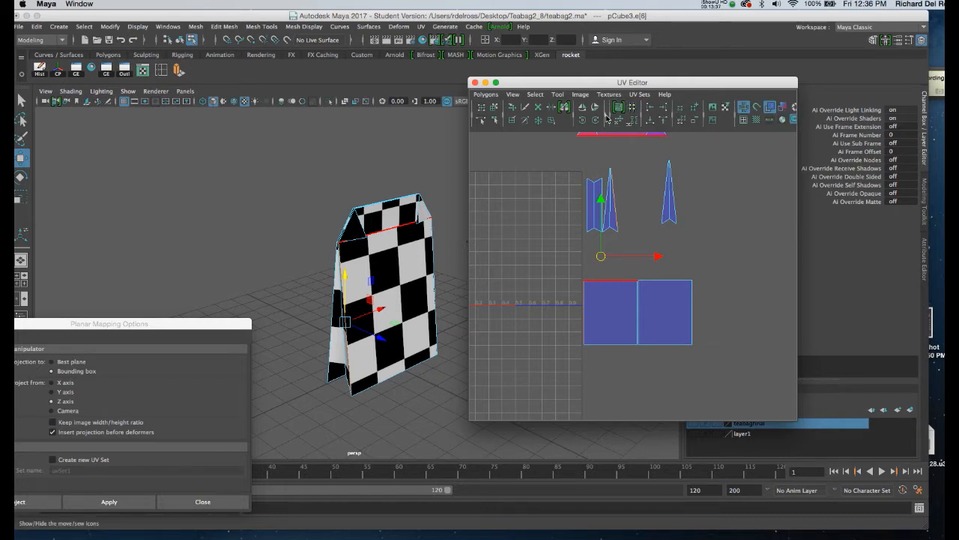
{"action": "left_click", "coordinate": [606, 119]}
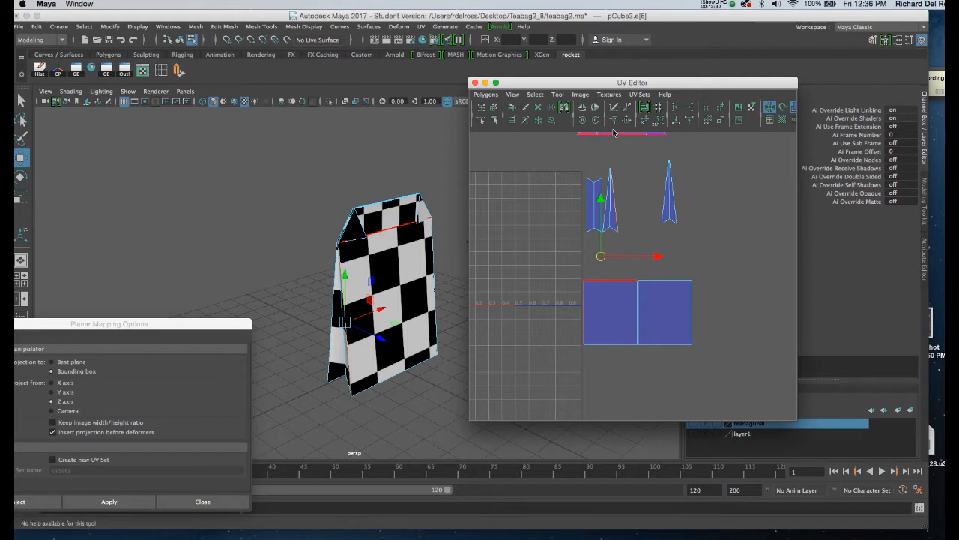
{"action": "left_click", "coordinate": [486, 94]}
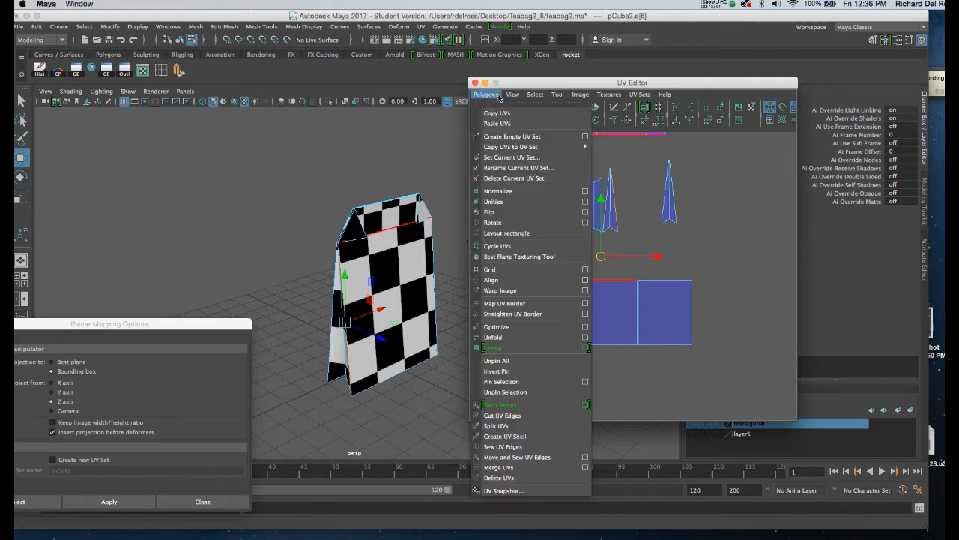
{"action": "left_click", "coordinate": [497, 458]}
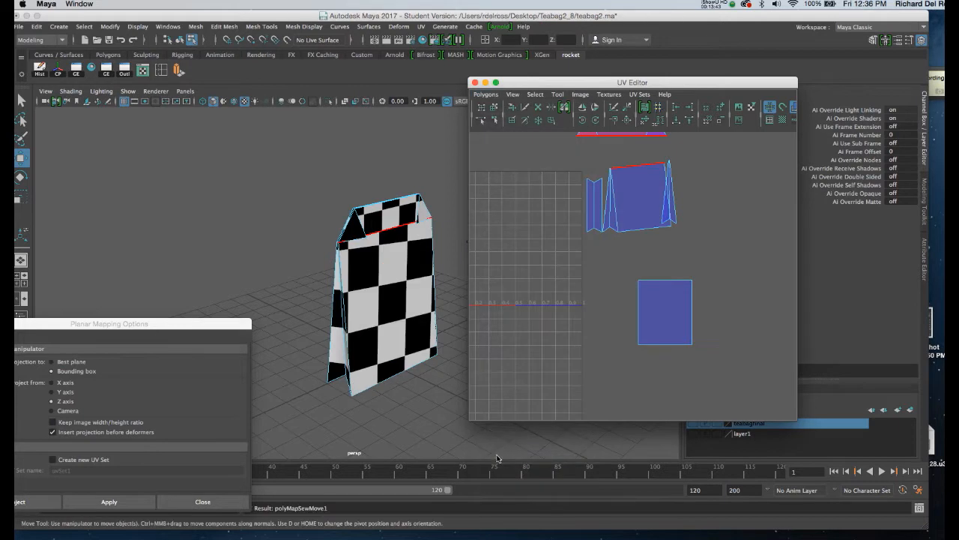
Step: Move the joined front panel and triangular side shell down beside the other square panel
{"action": "right_click_drag", "start_coordinate": [640, 206], "coordinate": [615, 196]}
{"action": "left_click", "coordinate": [643, 204]}
{"action": "left_click_drag", "start_coordinate": [634, 201], "coordinate": [597, 290]}
{"action": "left_click", "coordinate": [629, 283]}
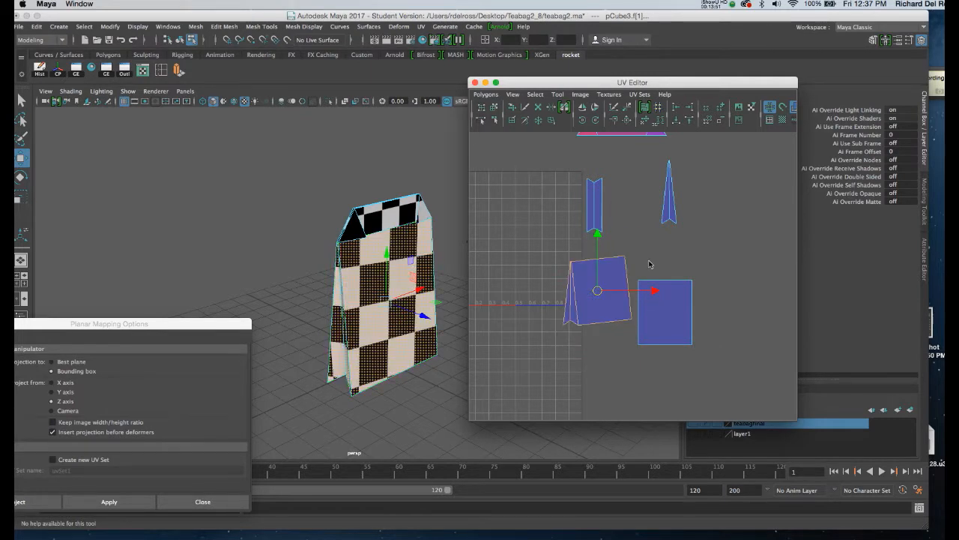
{"action": "left_click", "coordinate": [628, 284]}
{"action": "left_click", "coordinate": [638, 252]}
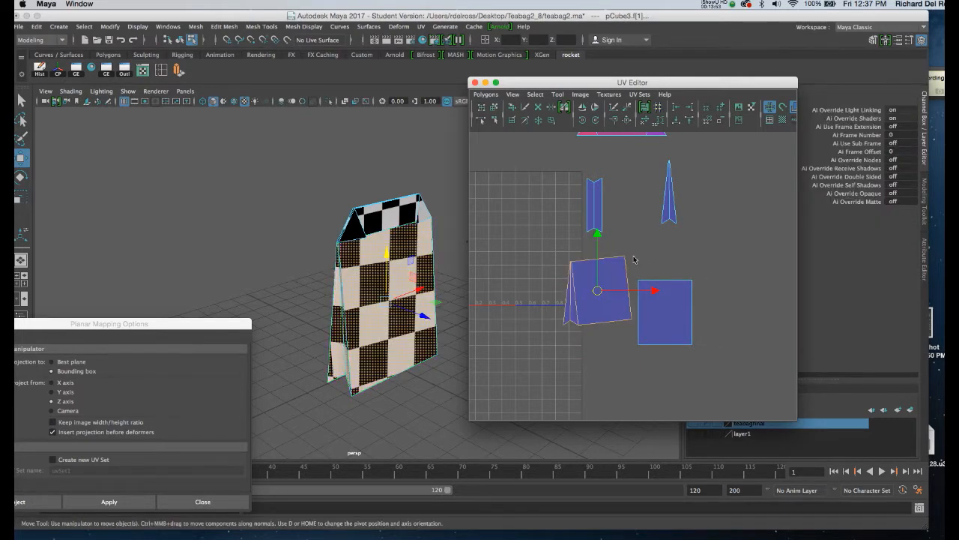
Step: Undo the move of the joined shell and the Move and Sew of the front panel
{"action": "key", "text": "super+z"}
{"action": "key", "text": "super+z"}
{"action": "key", "text": "super+z"}
{"action": "key", "text": "super+z"}
{"action": "key", "text": "super+z"}
{"action": "key", "text": "super+z"}
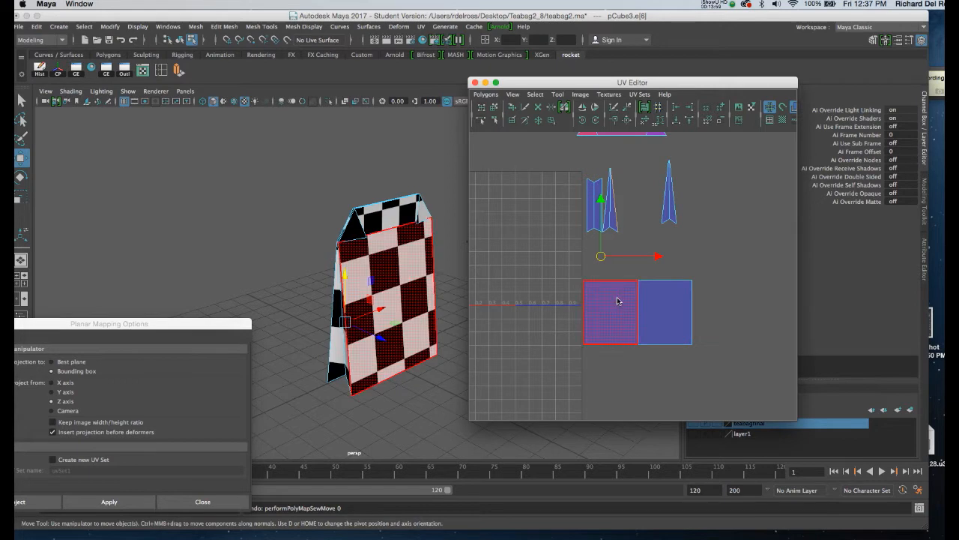
Step: Move the triangular side shell next to the front panel's free vertical edge, aligned with the panel's height
{"action": "left_click", "coordinate": [617, 301]}
{"action": "left_click", "coordinate": [618, 219]}
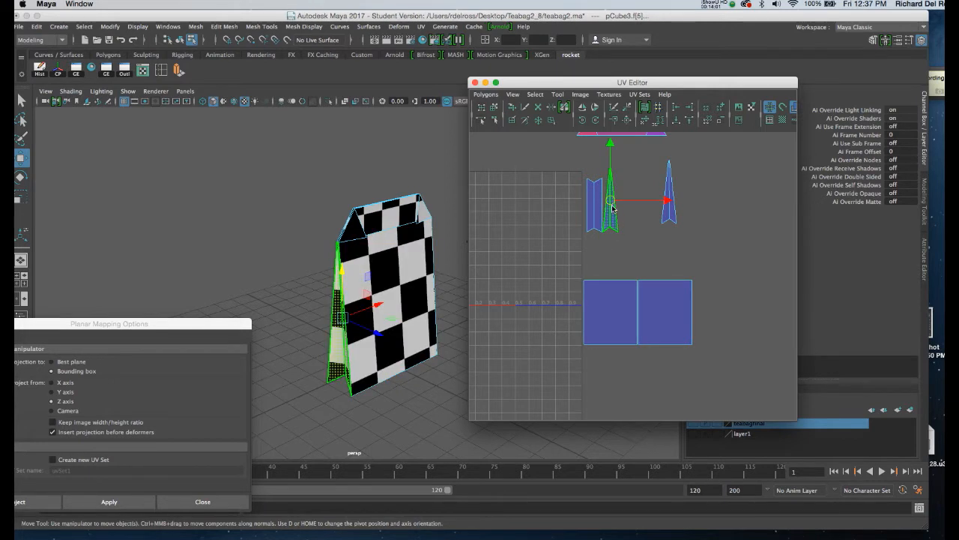
{"action": "left_click_drag", "start_coordinate": [616, 217], "coordinate": [572, 313]}
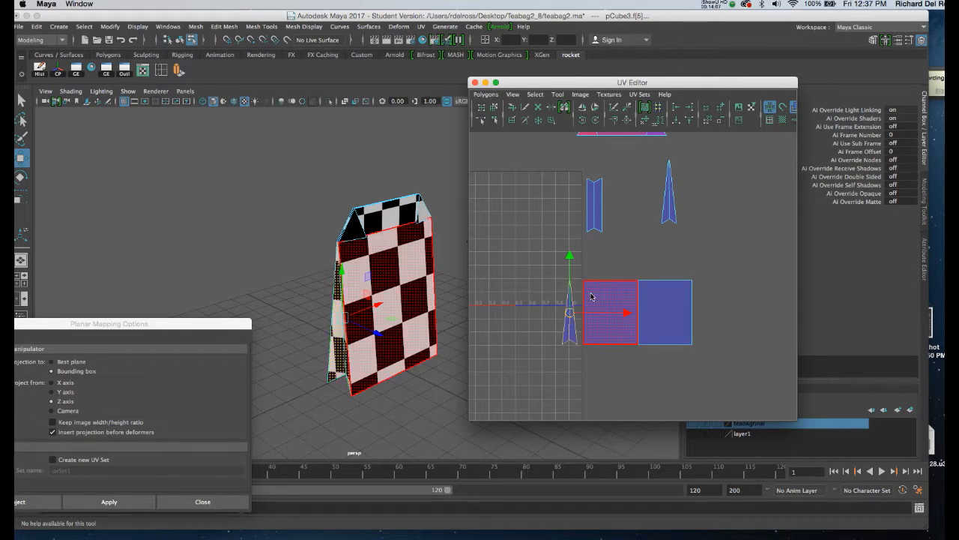
Step: Move and Sew the front panel's two vertical UV edges to the triangular side shells, one on each side
{"action": "right_click", "coordinate": [591, 297]}
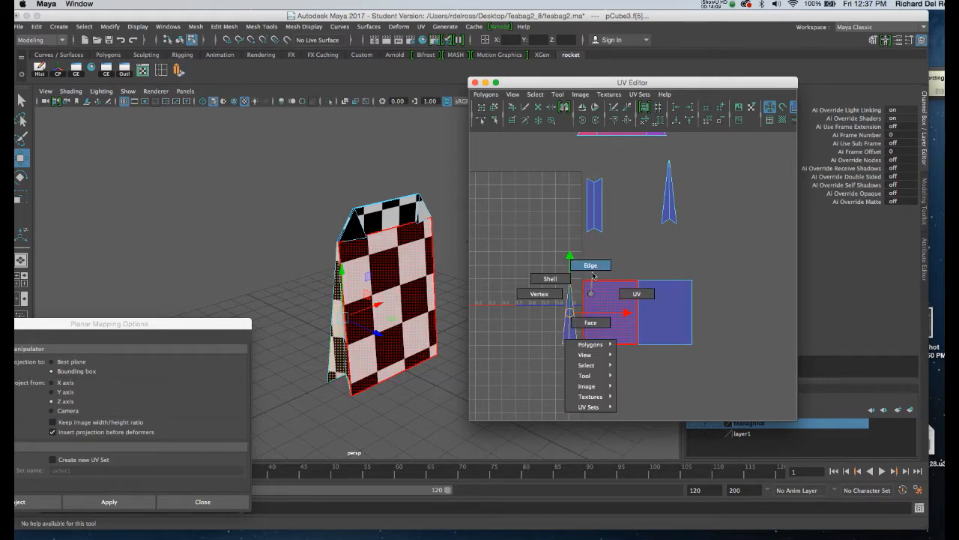
{"action": "left_click", "coordinate": [593, 268]}
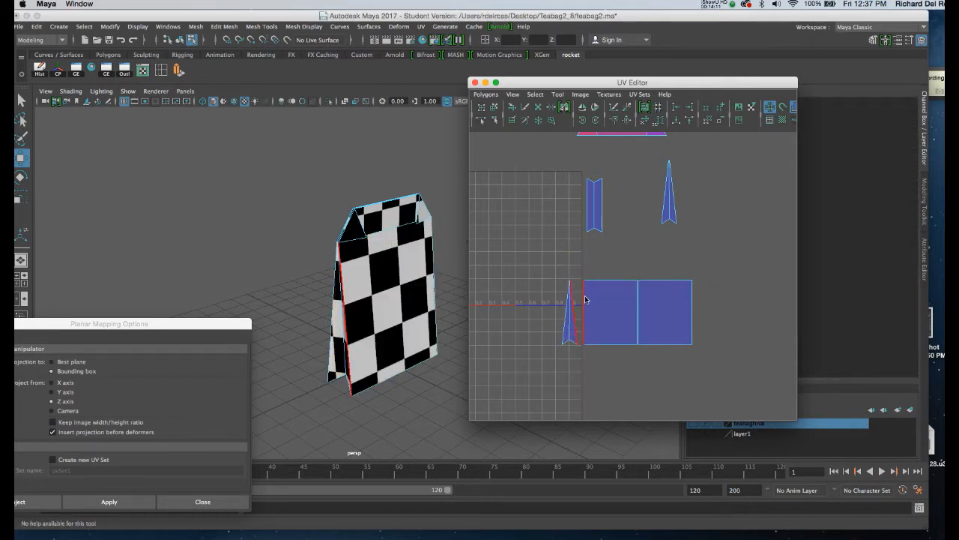
{"action": "left_click", "coordinate": [585, 299]}
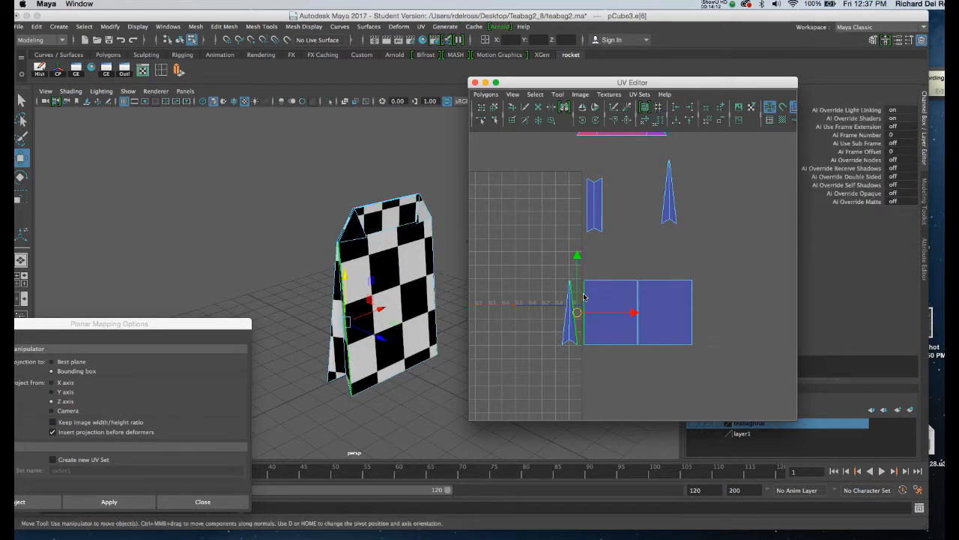
{"action": "left_click", "coordinate": [627, 121]}
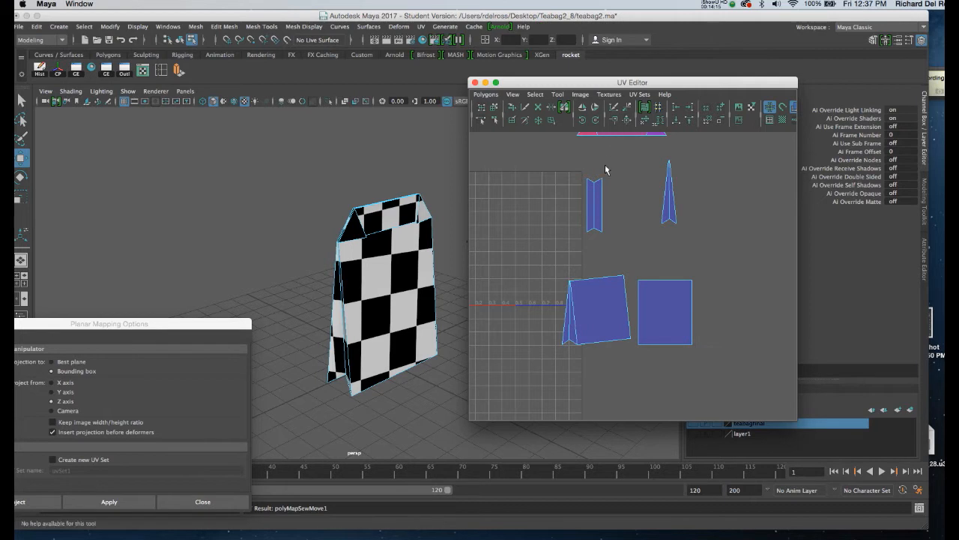
{"action": "key", "text": "super+z"}
{"action": "left_click", "coordinate": [564, 276]}
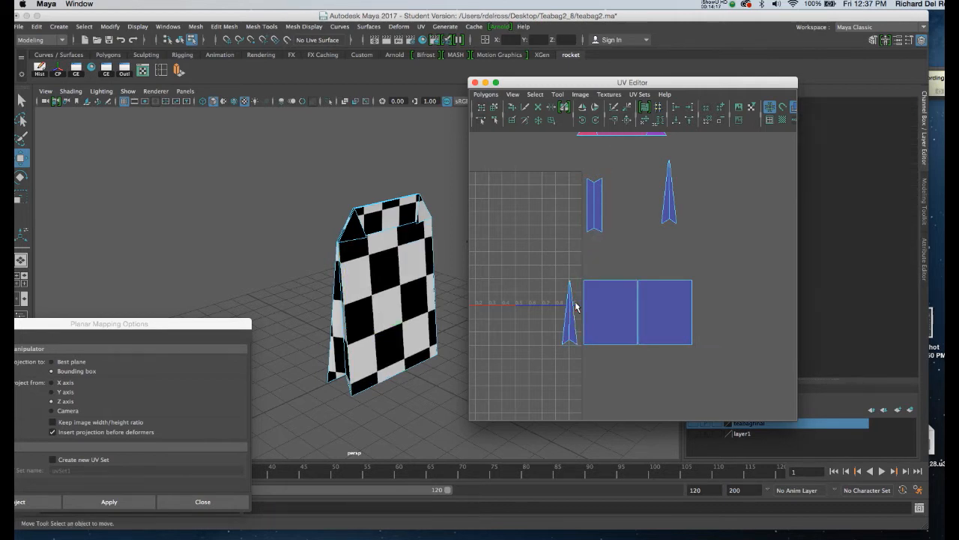
{"action": "left_click", "coordinate": [575, 309]}
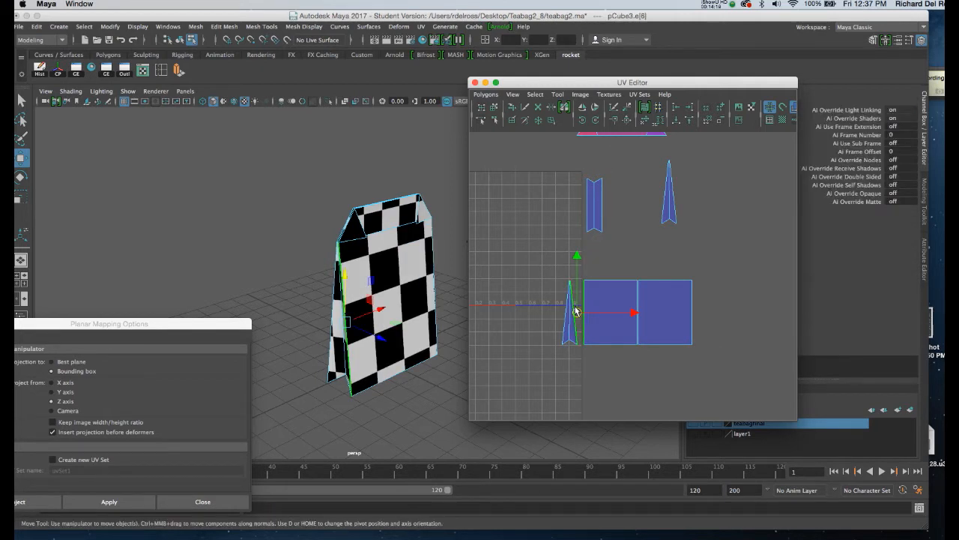
{"action": "key", "text": "g"}
{"action": "left_click", "coordinate": [593, 304]}
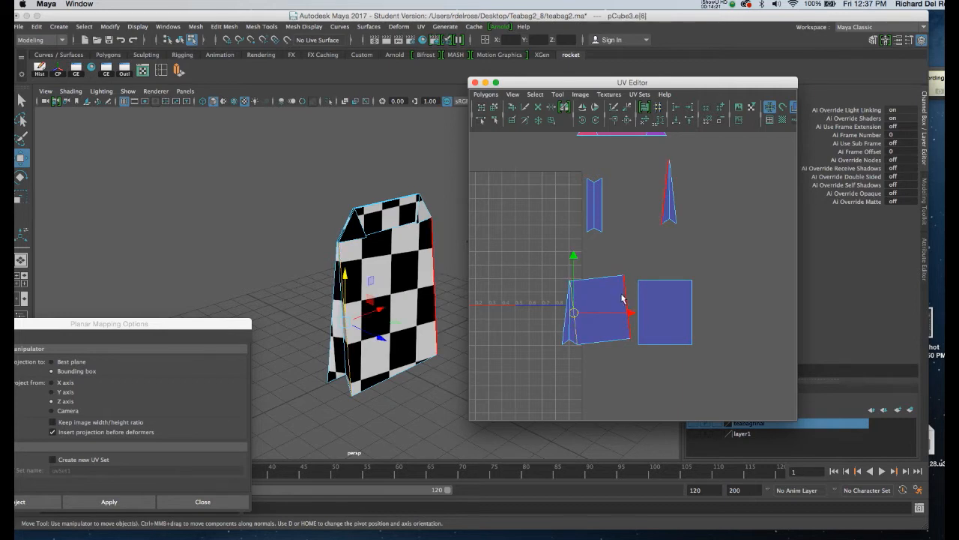
{"action": "left_click", "coordinate": [625, 298]}
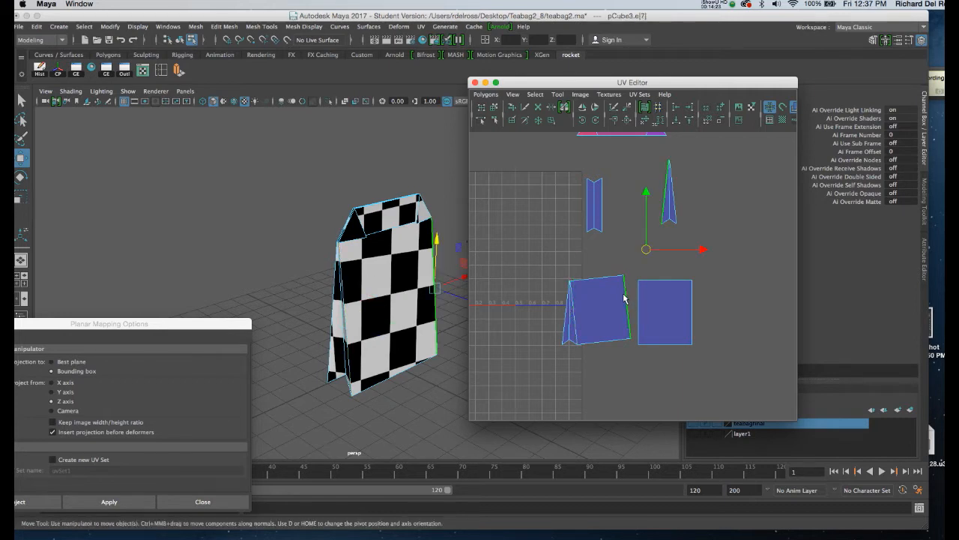
{"action": "key", "text": "g"}
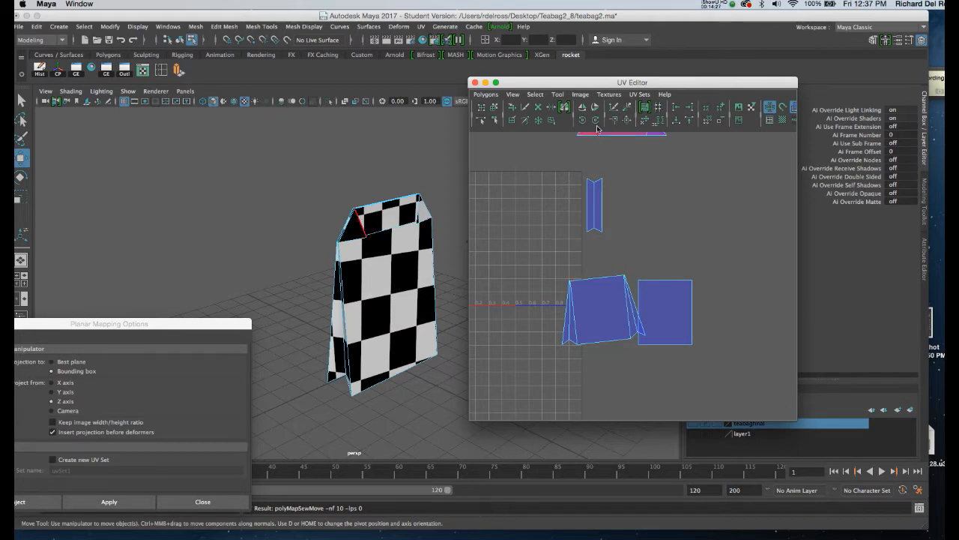
Step: Select the joined front panel and side UV shell and rotate it until the front panel's upper edge is nearly level
{"action": "right_click", "coordinate": [599, 309]}
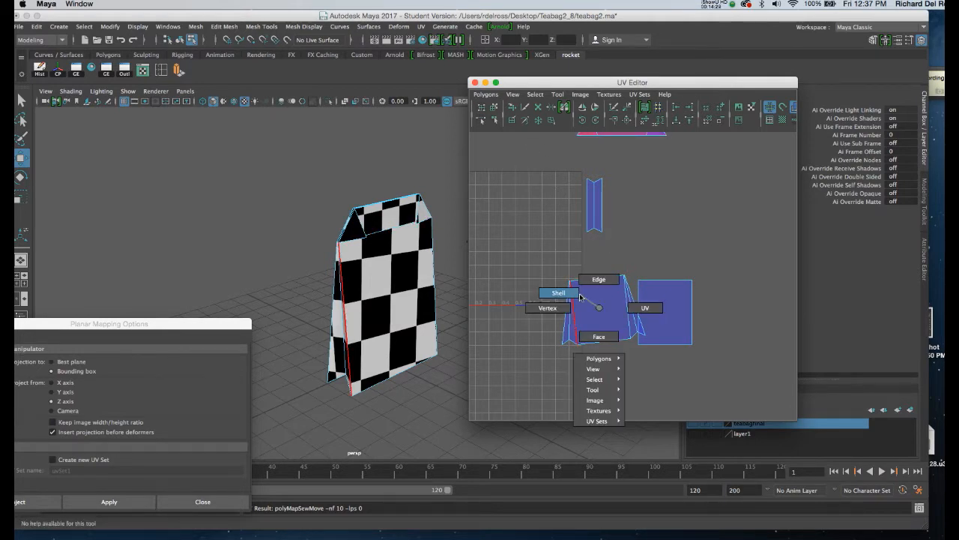
{"action": "left_click", "coordinate": [575, 294]}
{"action": "left_click", "coordinate": [600, 307]}
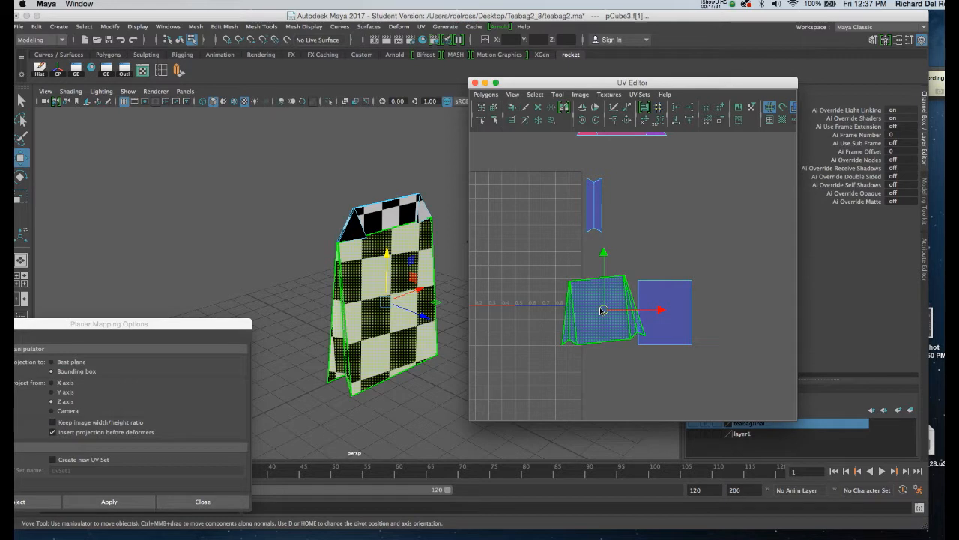
{"action": "key", "text": "e"}
{"action": "left_click_drag", "start_coordinate": [646, 276], "coordinate": [649, 285]}
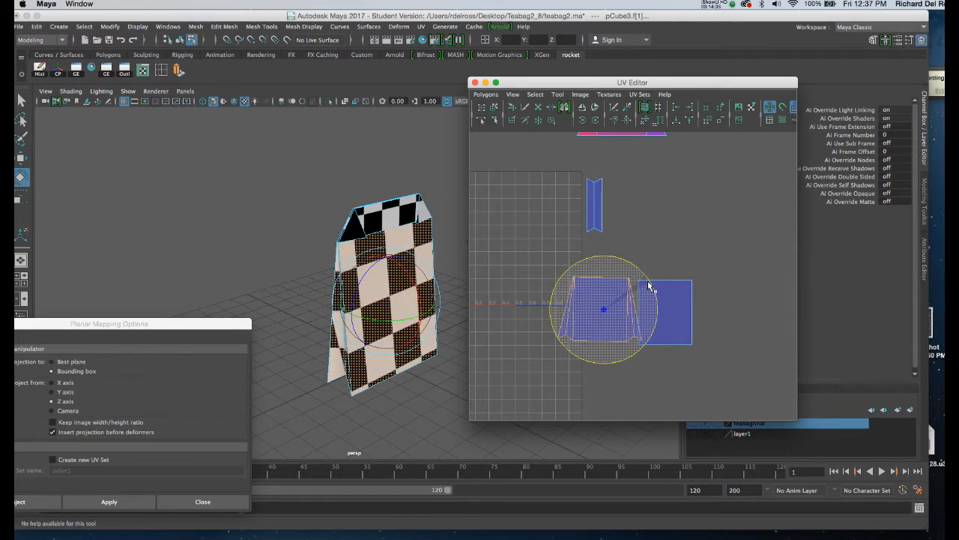
{"action": "left_click", "coordinate": [547, 259]}
{"action": "left_click", "coordinate": [666, 305]}
{"action": "left_click", "coordinate": [623, 313]}
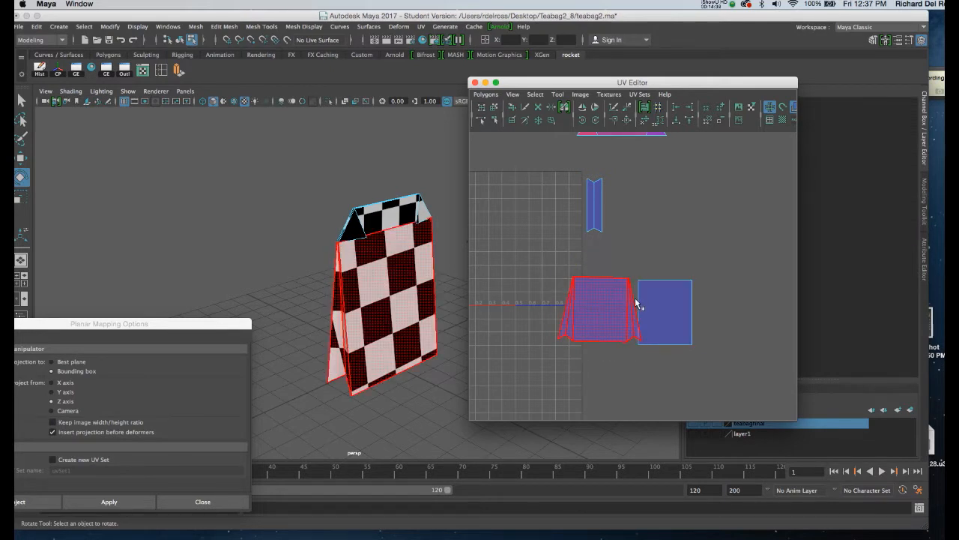
Step: Move and Sew the outer edge of the triangular side piece to the remaining square back panel
{"action": "left_click", "coordinate": [643, 301]}
{"action": "right_click_drag", "start_coordinate": [646, 297], "coordinate": [647, 270]}
{"action": "left_click", "coordinate": [564, 315]}
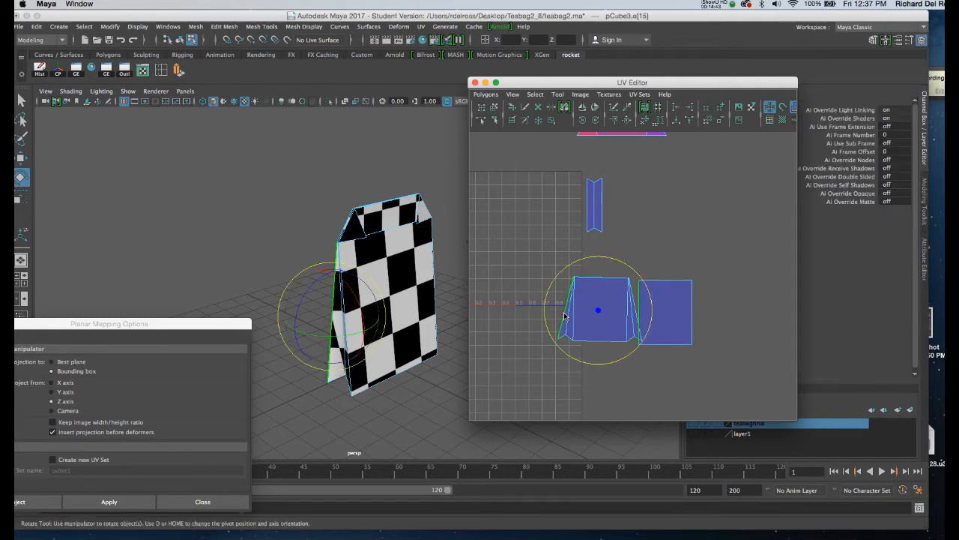
{"action": "left_click", "coordinate": [627, 122]}
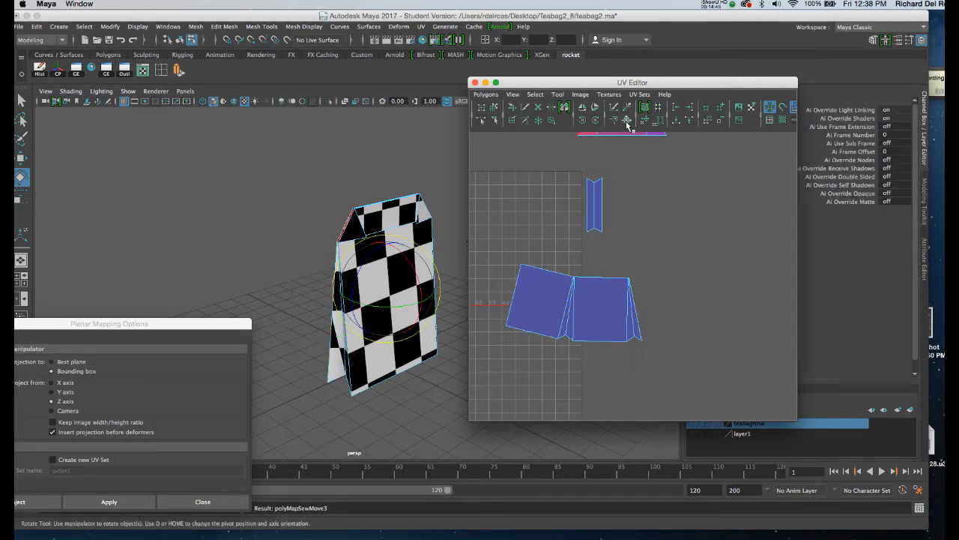
Step: Move and Sew the front panel's lower UV edge to the narrow folded bottom strip
{"action": "right_click_drag", "start_coordinate": [606, 325], "coordinate": [608, 229], "text": "alt"}
{"action": "left_click", "coordinate": [610, 232]}
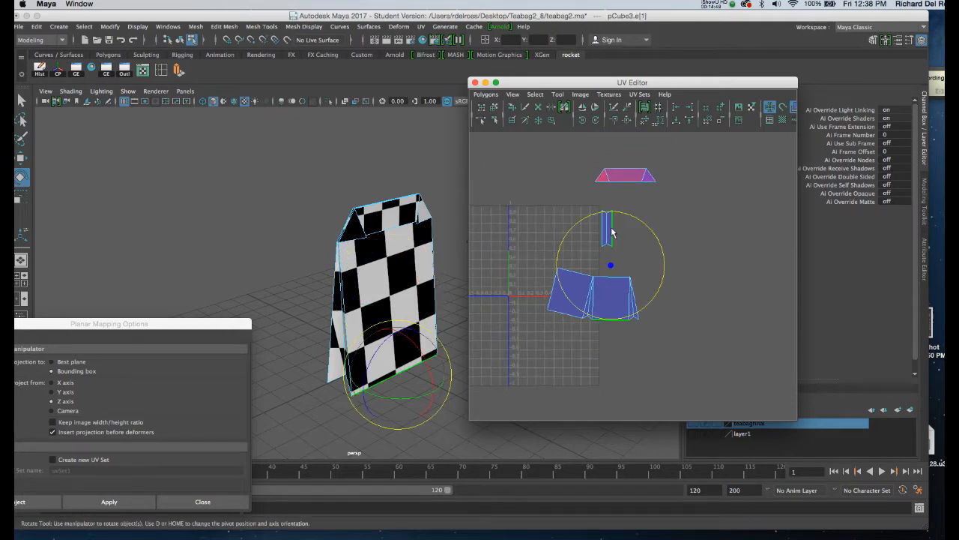
{"action": "key", "text": "g"}
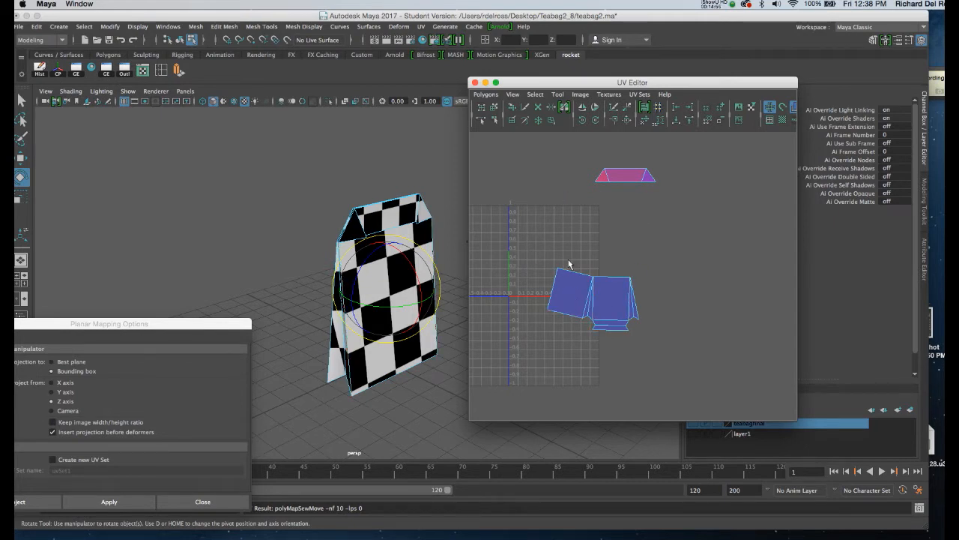
Step: Move the top flap shell down to just above the front panel and scale it down closer to the panel's width
{"action": "left_click_drag", "start_coordinate": [581, 157], "coordinate": [656, 194]}
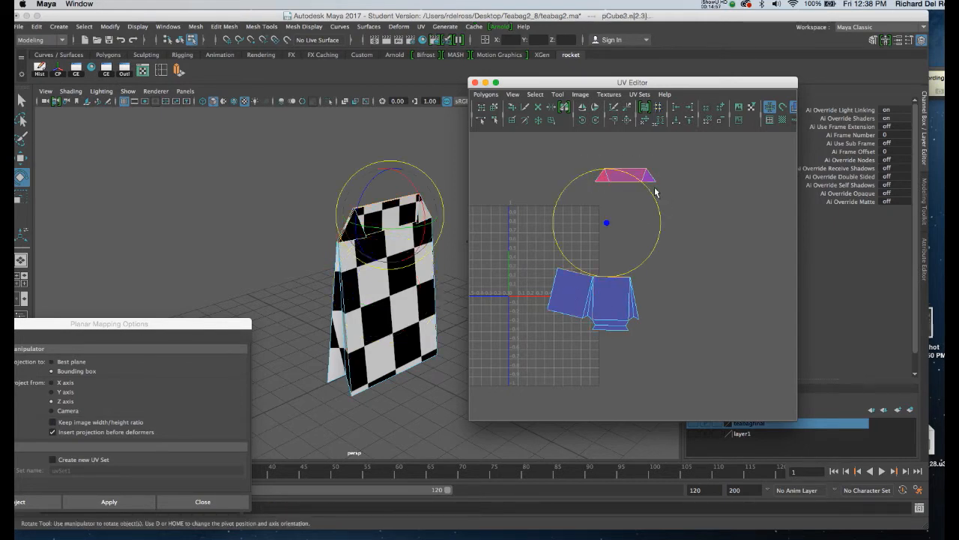
{"action": "key", "text": "w"}
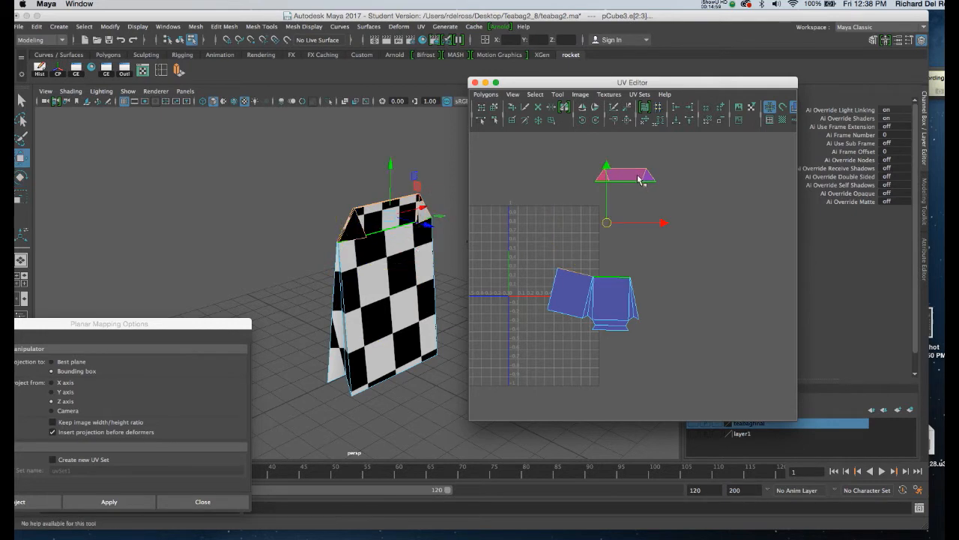
{"action": "left_click", "coordinate": [579, 200]}
{"action": "right_click_drag", "start_coordinate": [624, 180], "coordinate": [590, 165]}
{"action": "left_click_drag", "start_coordinate": [590, 164], "coordinate": [609, 274]}
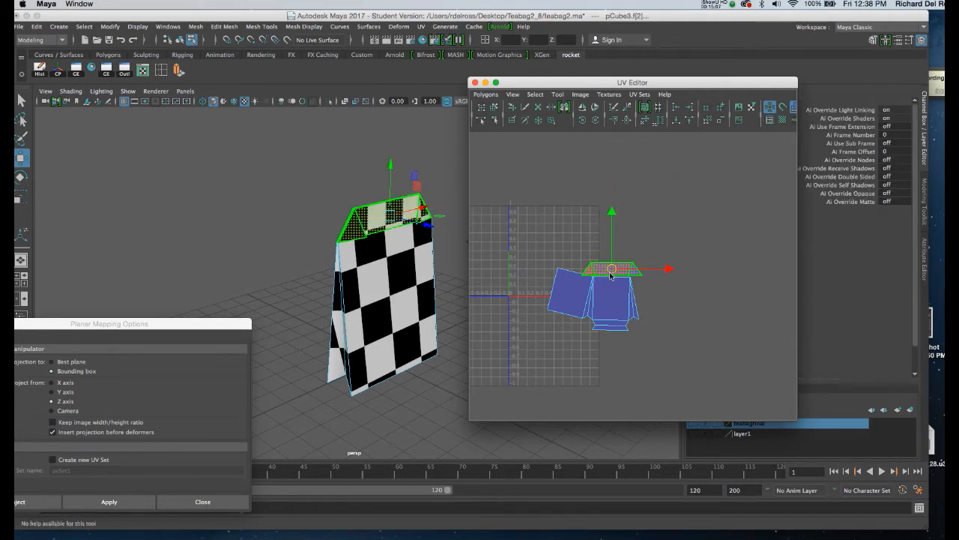
{"action": "key", "text": "f"}
{"action": "left_click_drag", "start_coordinate": [635, 279], "coordinate": [637, 281]}
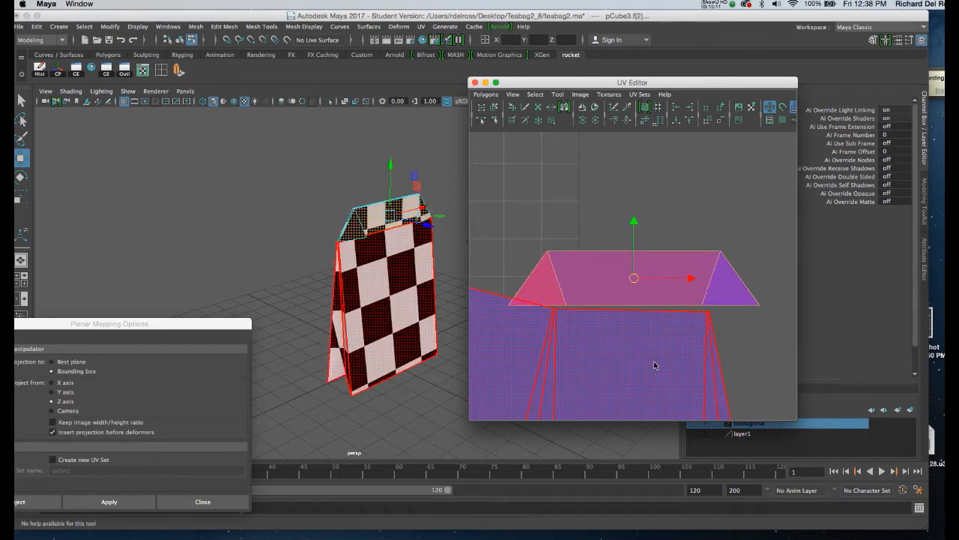
{"action": "key", "text": "r"}
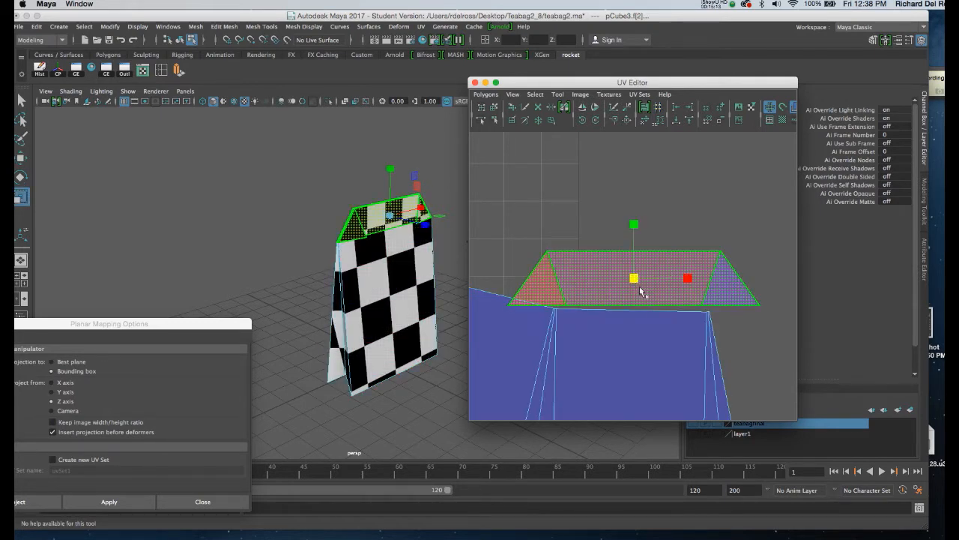
{"action": "left_click_drag", "start_coordinate": [636, 282], "coordinate": [619, 287]}
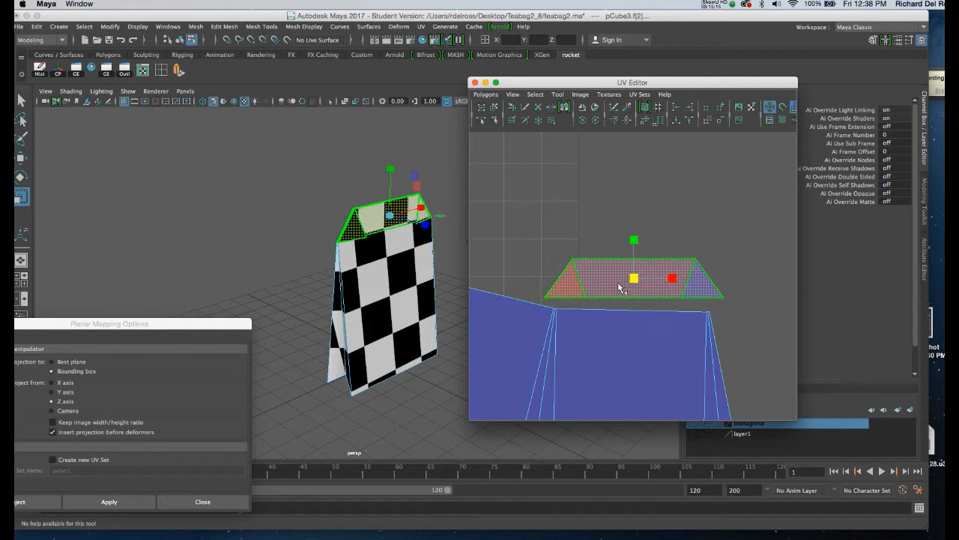
Step: Rotate the joined body shell slightly so the front panel's upper edge is level, enlarging the rotate manipulator for finer control
{"action": "left_click", "coordinate": [611, 346]}
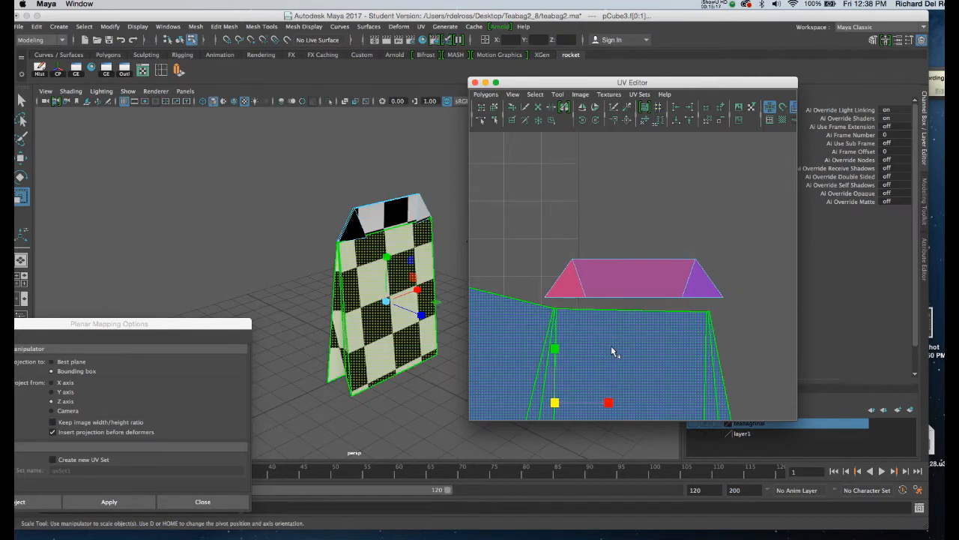
{"action": "key", "text": "e"}
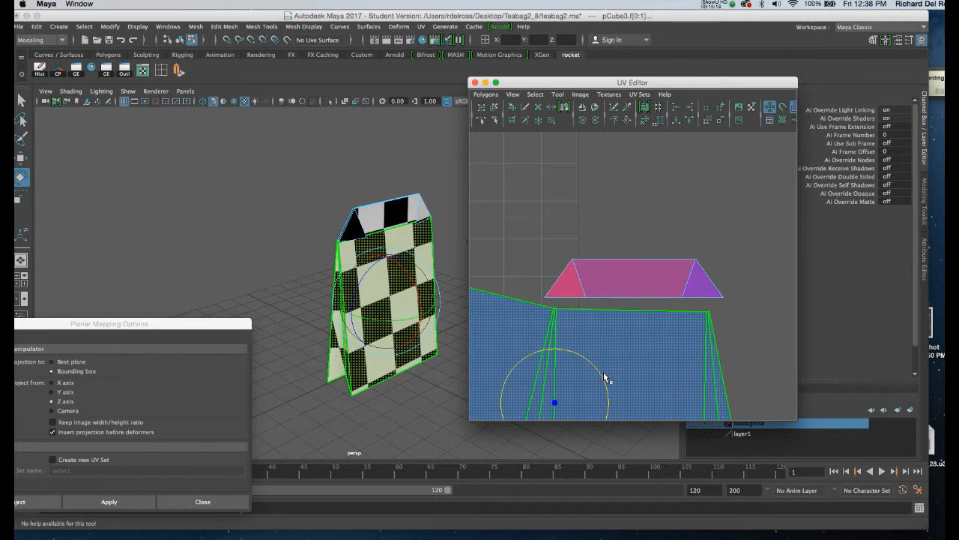
{"action": "key", "text": "equal"}
{"action": "key", "text": "equal"}
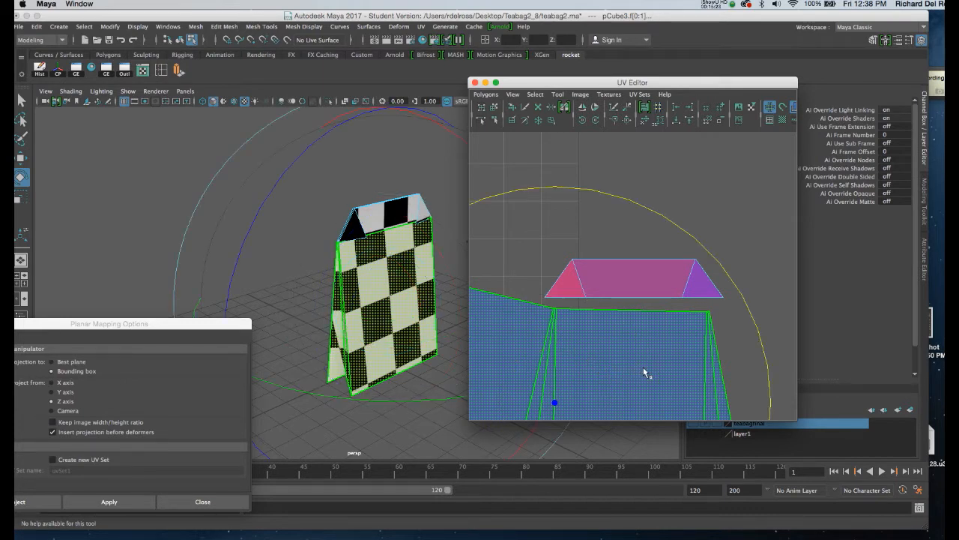
{"action": "left_click_drag", "start_coordinate": [730, 277], "coordinate": [722, 275]}
{"action": "left_click", "coordinate": [653, 315]}
Step: Select all the UV shells and move them together into the upper-right 0 to 1 texture square
{"action": "right_click_drag", "start_coordinate": [641, 351], "coordinate": [585, 178], "text": "alt"}
{"action": "right_click_drag", "start_coordinate": [637, 300], "coordinate": [605, 210], "text": "alt"}
{"action": "right_click_drag", "start_coordinate": [641, 326], "coordinate": [636, 316], "text": "alt"}
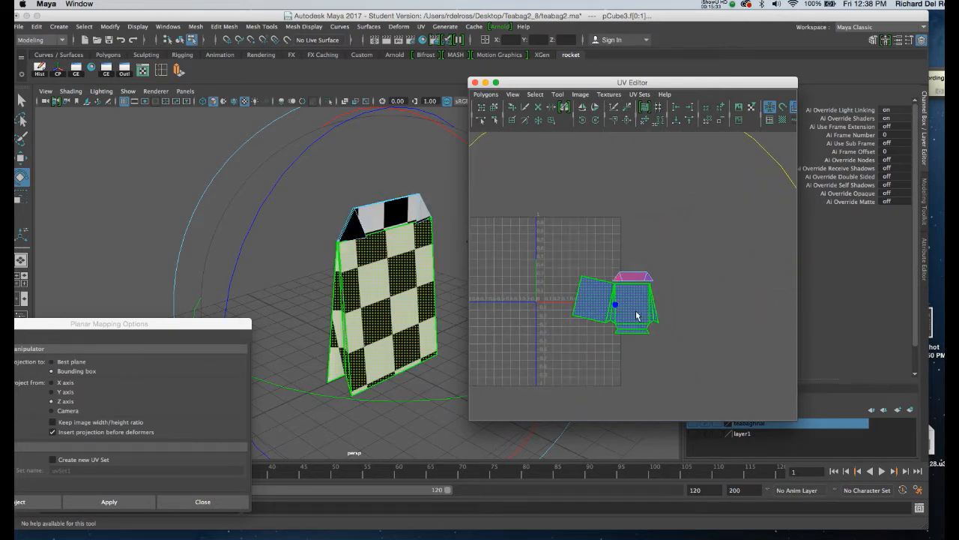
{"action": "key", "text": "e"}
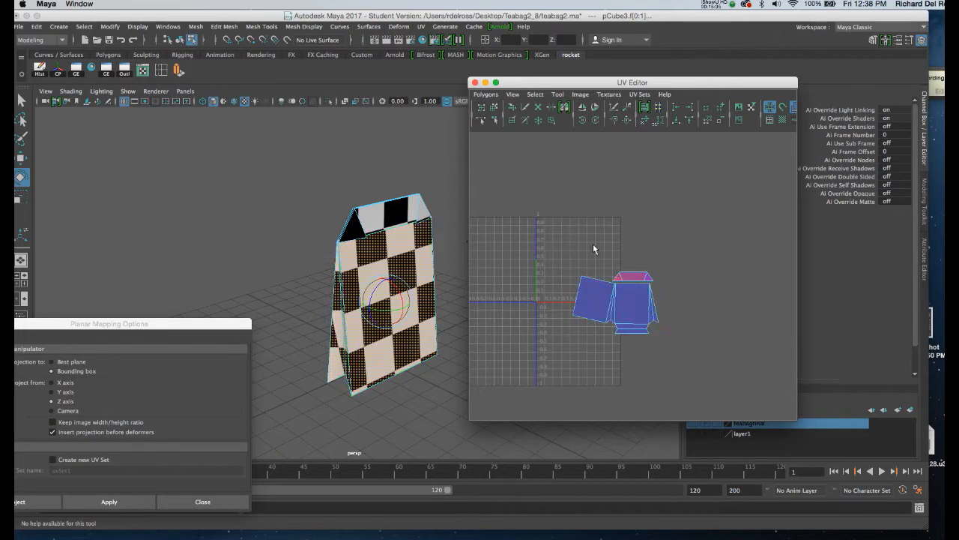
{"action": "left_click", "coordinate": [595, 248]}
{"action": "right_click_drag", "start_coordinate": [595, 299], "coordinate": [559, 279]}
{"action": "left_click_drag", "start_coordinate": [551, 249], "coordinate": [684, 345]}
{"action": "key", "text": "w"}
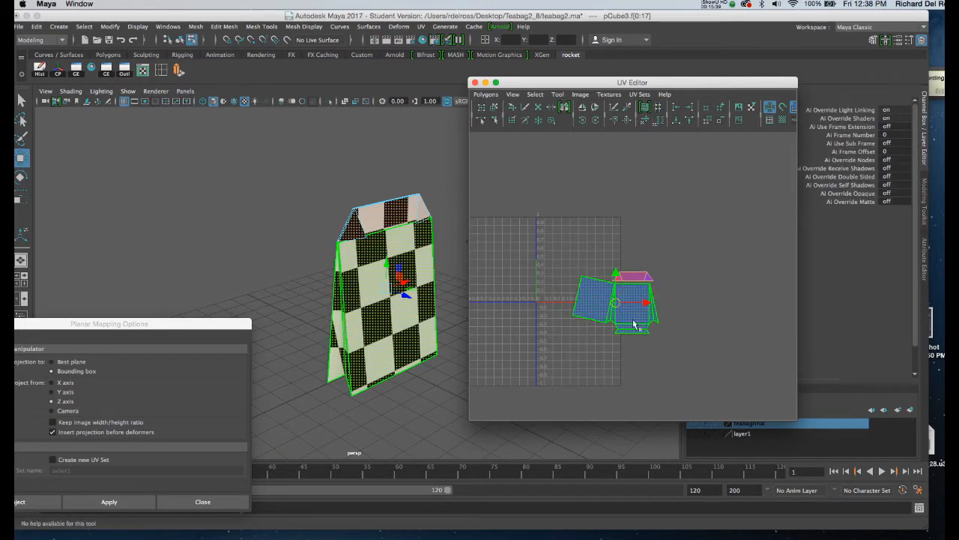
{"action": "left_click_drag", "start_coordinate": [616, 306], "coordinate": [581, 266]}
Step: Scale down the top flap shell to the front panel's width and move it against the panel's upper edge
{"action": "key", "text": "r"}
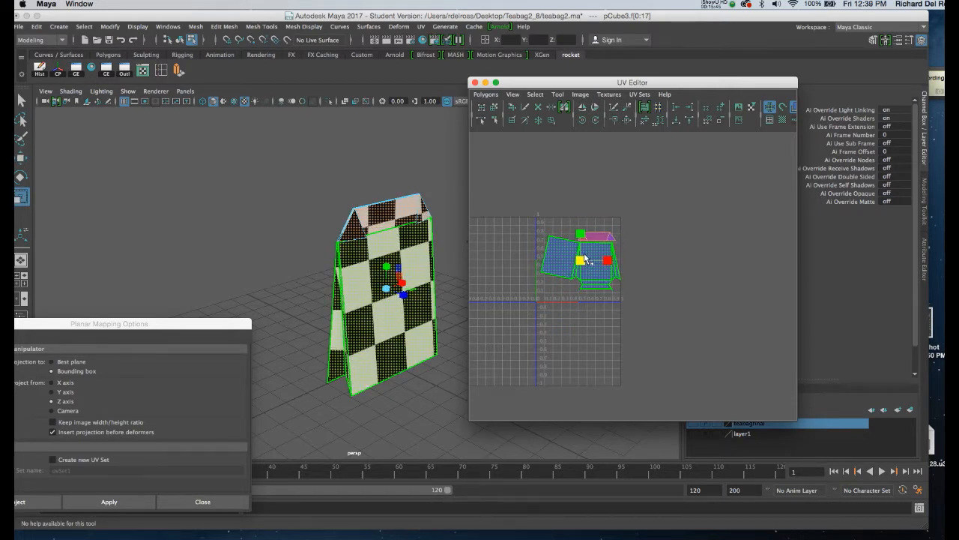
{"action": "scroll", "coordinate": [589, 230], "scroll_direction": "up", "scroll_amount": 5}
{"action": "left_click", "coordinate": [633, 271]}
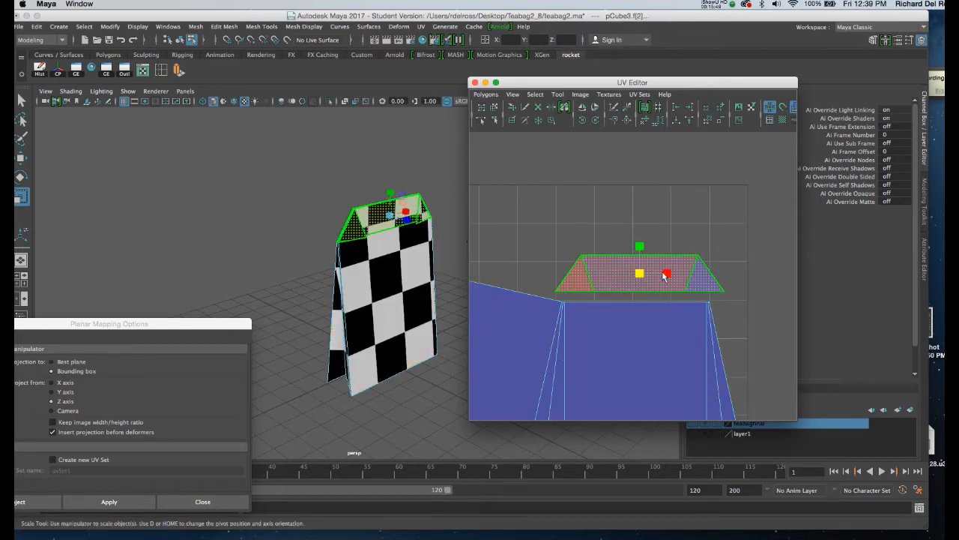
{"action": "left_click_drag", "start_coordinate": [638, 274], "coordinate": [638, 289]}
{"action": "key", "text": "w"}
{"action": "right_click_drag", "start_coordinate": [644, 306], "coordinate": [601, 217], "text": "alt"}
{"action": "right_click_drag", "start_coordinate": [658, 320], "coordinate": [631, 289], "text": "alt"}
{"action": "middle_click_drag", "start_coordinate": [656, 326], "coordinate": [626, 294], "text": "alt"}
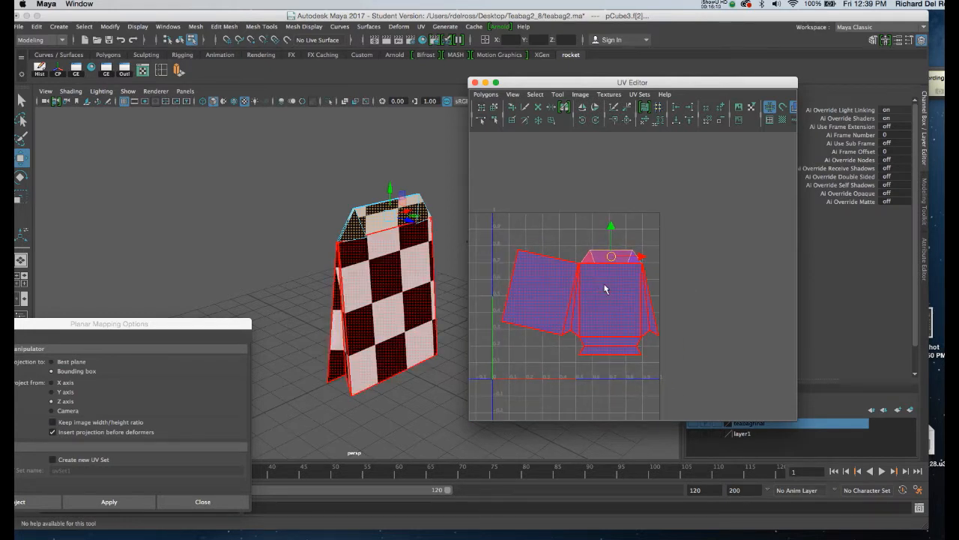
Step: Return the teabag to object mode and open the UV Snapshot settings
{"action": "right_click_drag", "start_coordinate": [600, 286], "coordinate": [516, 251]}
{"action": "right_click_drag", "start_coordinate": [401, 258], "coordinate": [436, 242]}
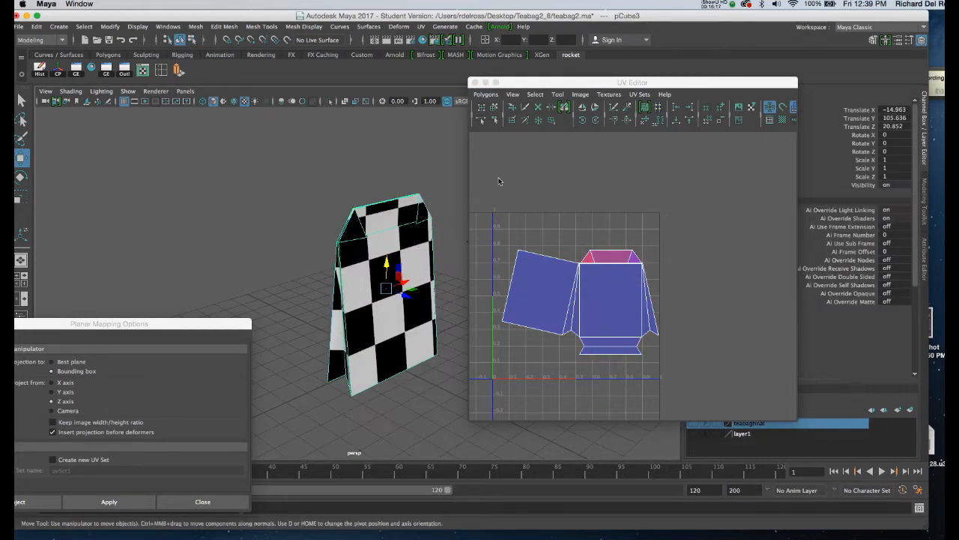
{"action": "left_click_drag", "start_coordinate": [563, 87], "coordinate": [519, 80]}
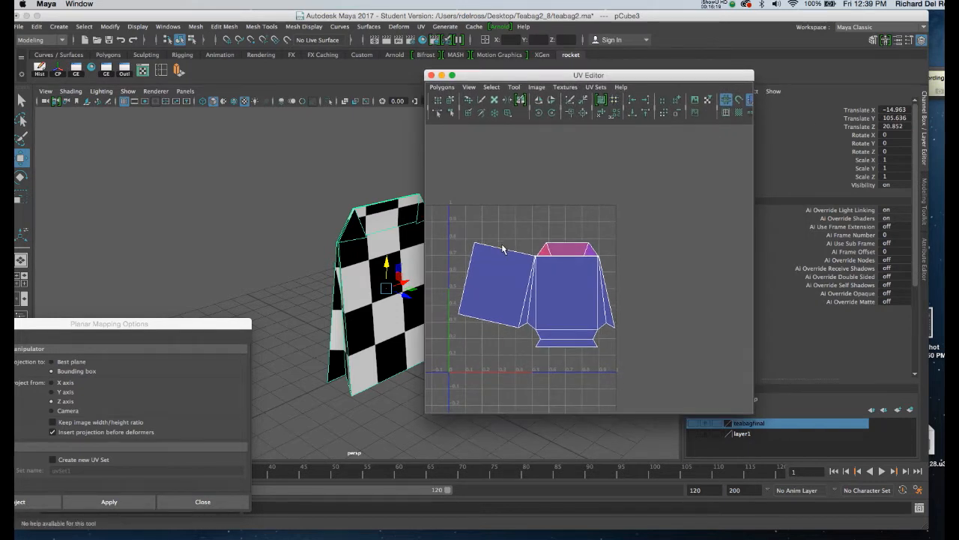
{"action": "left_click", "coordinate": [442, 87]}
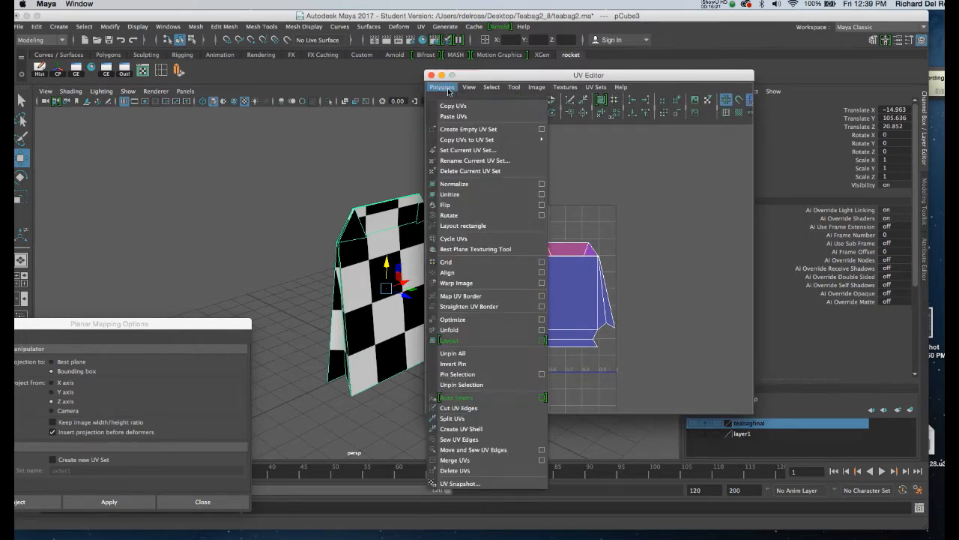
{"action": "left_click", "coordinate": [459, 483]}
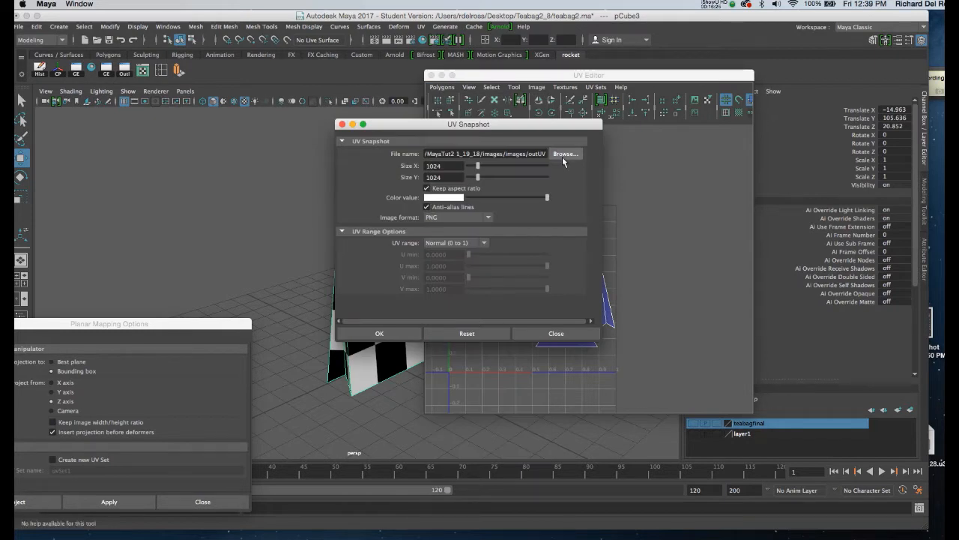
Step: Export the UV snapshot as a 1024 x 1024 PNG named Teabagskin2_9 in the Desktop's Teabag2_8 folder
{"action": "left_click", "coordinate": [565, 154]}
{"action": "left_click", "coordinate": [141, 132]}
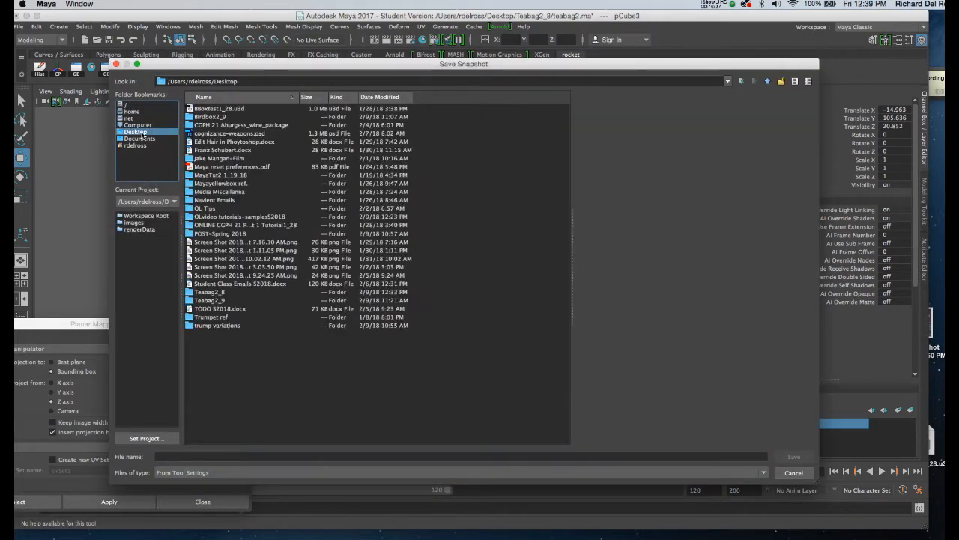
{"action": "double_click", "coordinate": [196, 298]}
{"action": "left_click", "coordinate": [794, 456]}
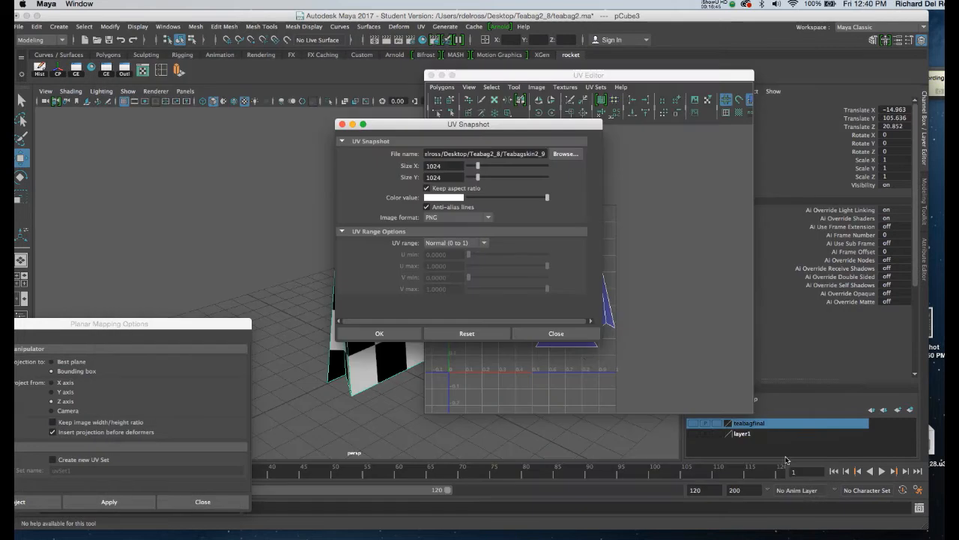
{"action": "left_click", "coordinate": [380, 335]}
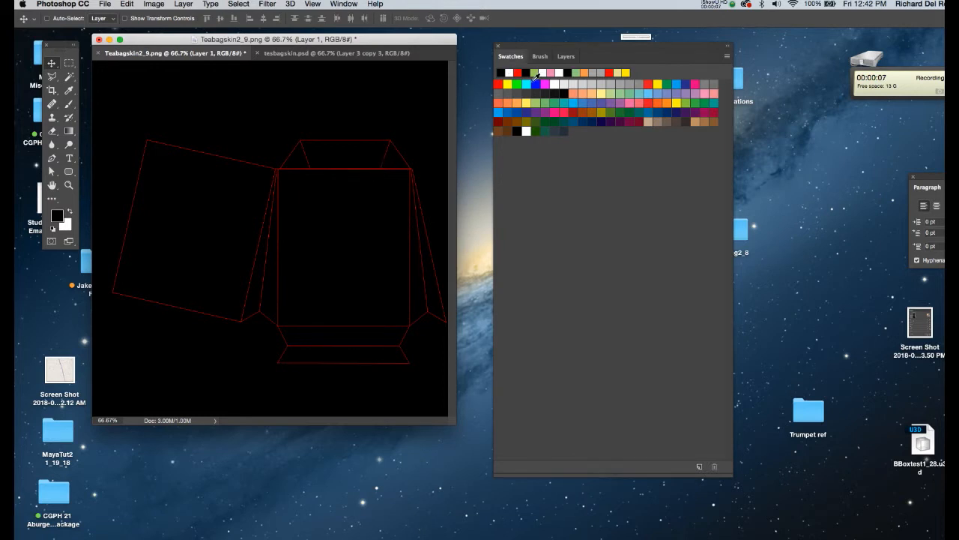
Step: Switch to Photoshop, show the layers of Teabagskin2_9.png and select Layer 0 holding the UV lines
{"action": "left_click", "coordinate": [566, 57]}
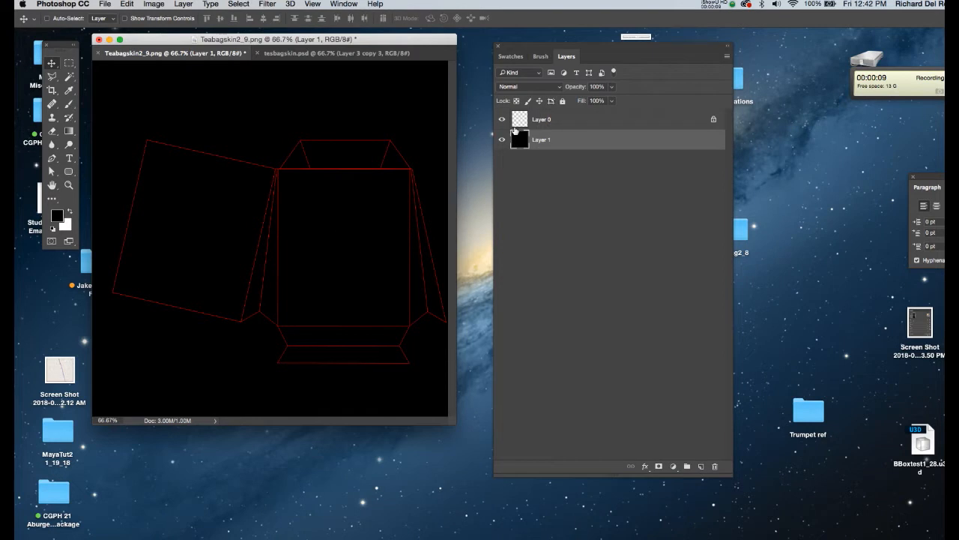
{"action": "left_click", "coordinate": [558, 122]}
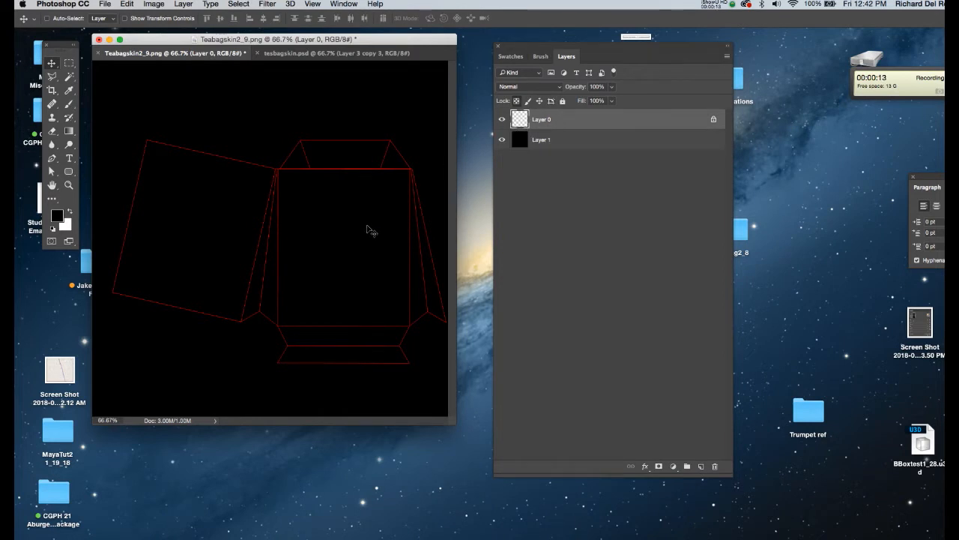
Step: In tesbagskin.psd, show only the yellow paper texture on Layer 2, plus the tea leaves on Layer 3 copy 3
{"action": "left_click", "coordinate": [287, 57]}
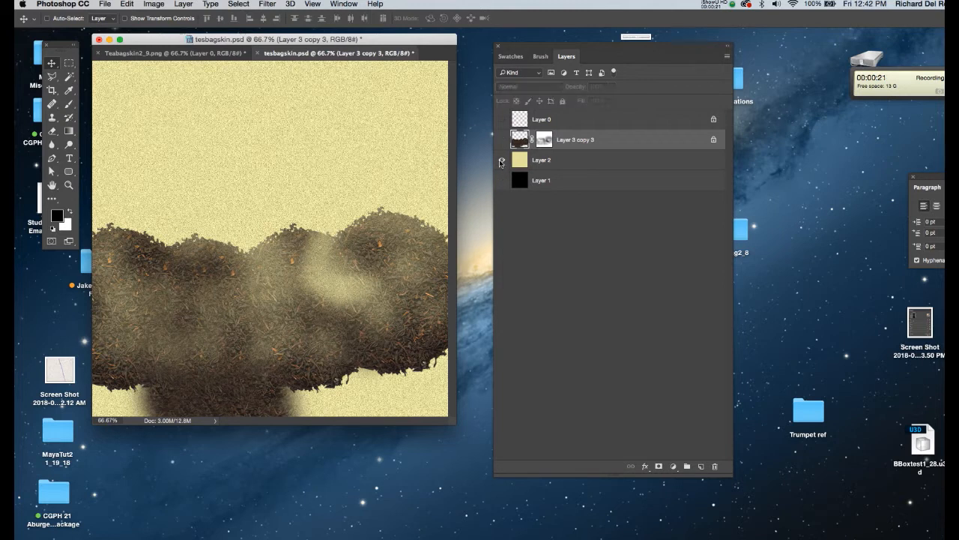
{"action": "left_click", "coordinate": [501, 161], "text": "alt"}
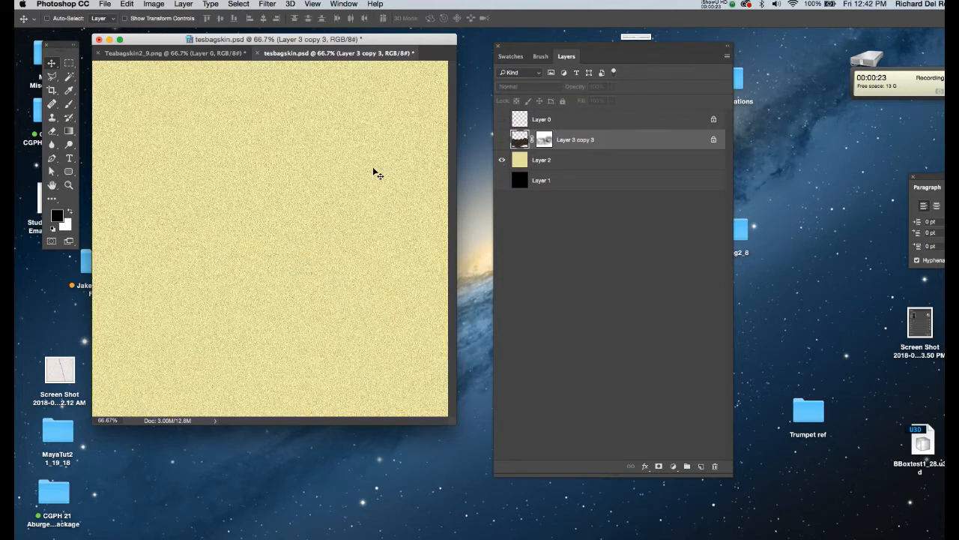
{"action": "left_click", "coordinate": [502, 140]}
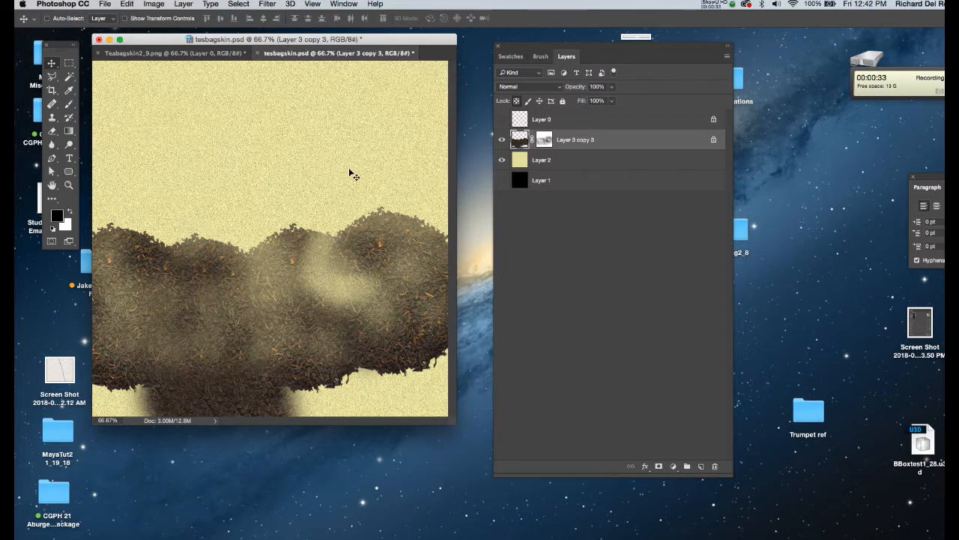
Step: Show the Layer 0 UV lines over the textures in tesbagskin.psd and compare them with the layout in Teabagskin2_9.png
{"action": "left_click", "coordinate": [502, 119]}
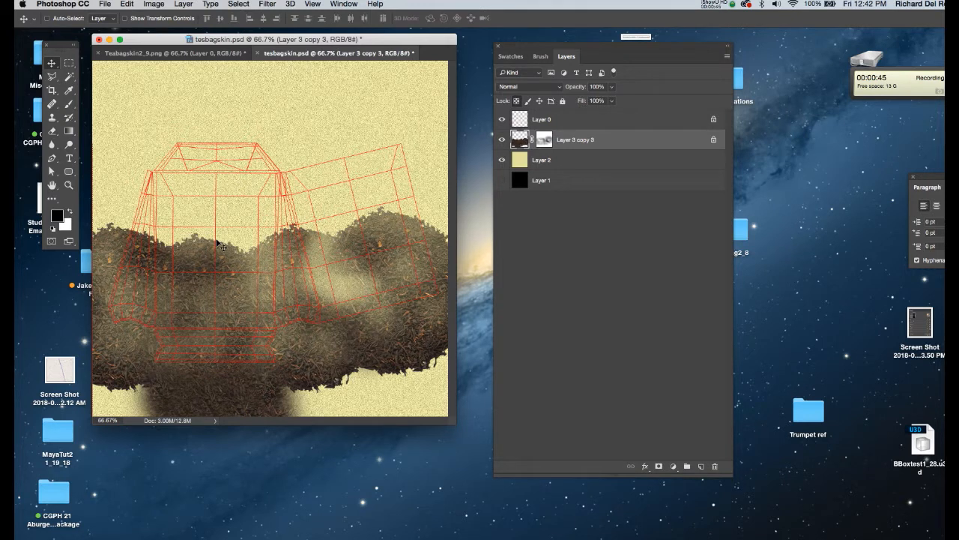
{"action": "left_click", "coordinate": [207, 55]}
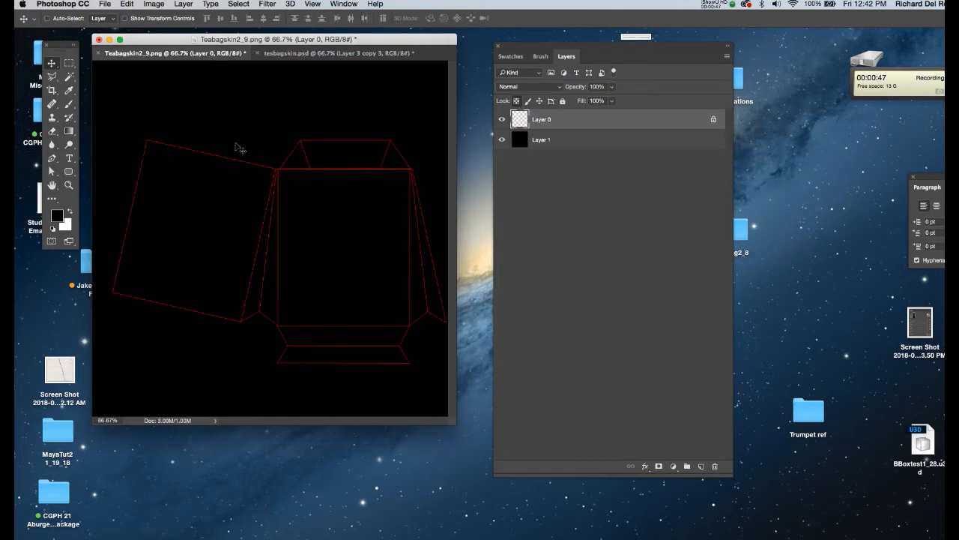
{"action": "left_click", "coordinate": [304, 54]}
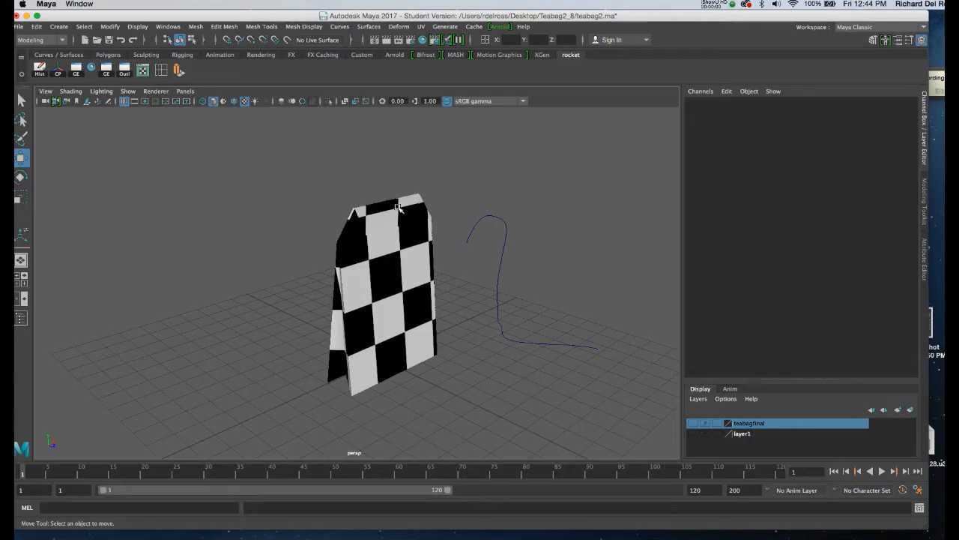
Step: Switch to Maya and break the checker texture's connection to the base color of the teabag's teabog material
{"action": "scroll", "coordinate": [372, 217], "scroll_direction": "up", "scroll_amount": 3}
{"action": "middle_click_drag", "start_coordinate": [415, 229], "coordinate": [381, 187], "text": "alt"}
{"action": "left_click", "coordinate": [378, 188]}
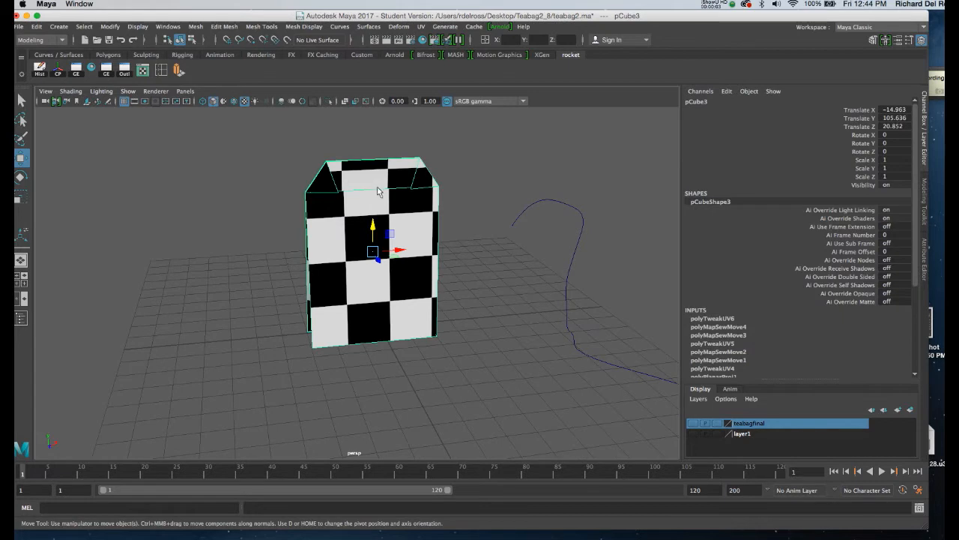
{"action": "right_click", "coordinate": [327, 218]}
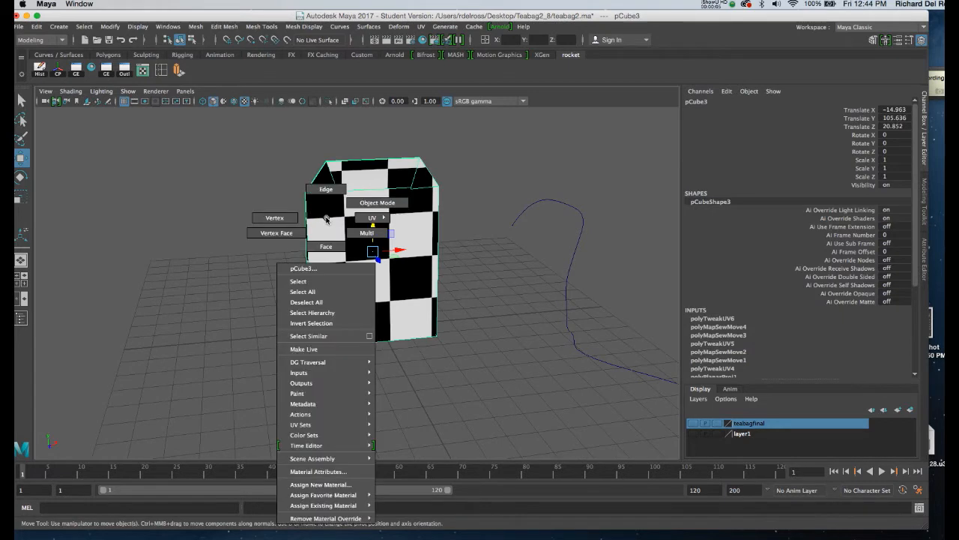
{"action": "left_click", "coordinate": [345, 472]}
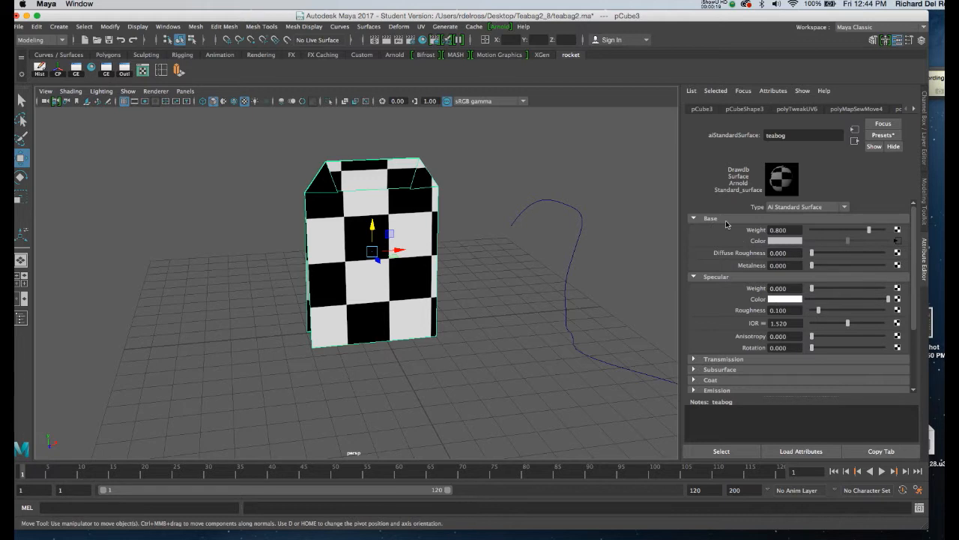
{"action": "right_click", "coordinate": [751, 244]}
{"action": "left_click", "coordinate": [810, 267]}
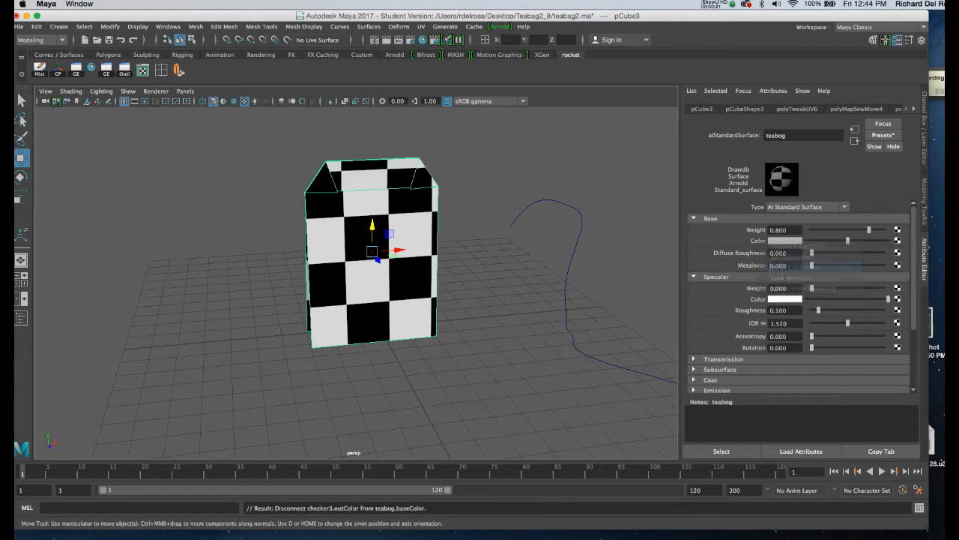
Step: Connect a file texture to the teabog material's base color, loading Teabagskin2_9F.psd from the Desktop's Teabag2_8 folder
{"action": "left_click", "coordinate": [897, 240]}
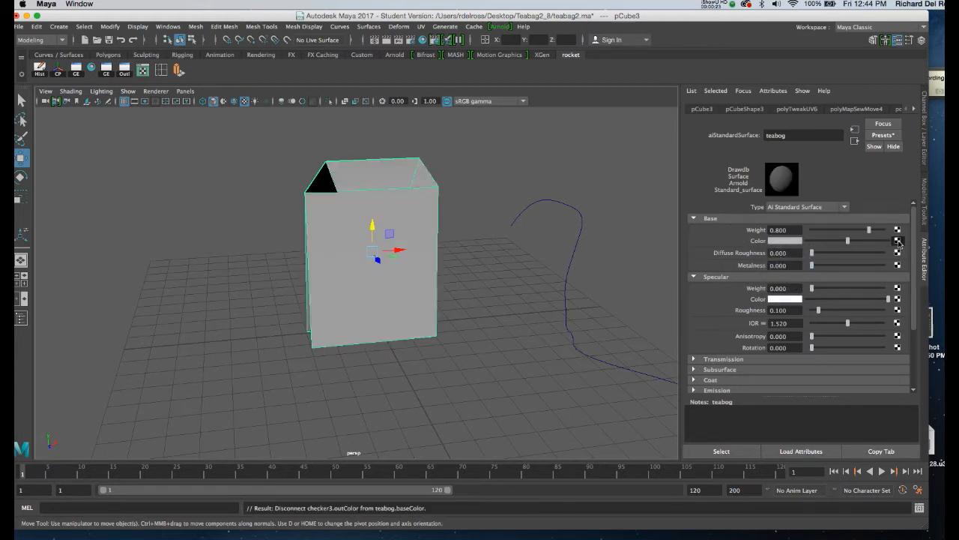
{"action": "left_click", "coordinate": [440, 255]}
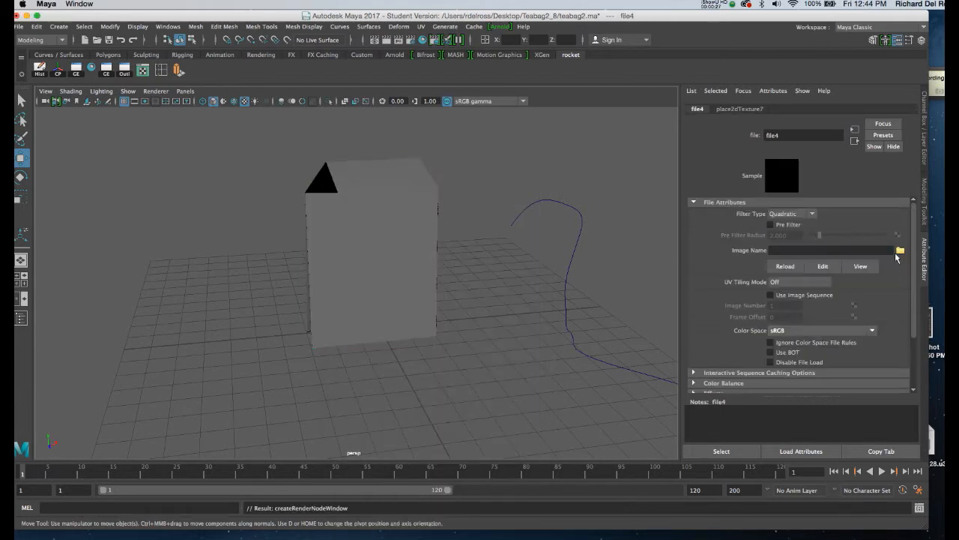
{"action": "left_click", "coordinate": [900, 251]}
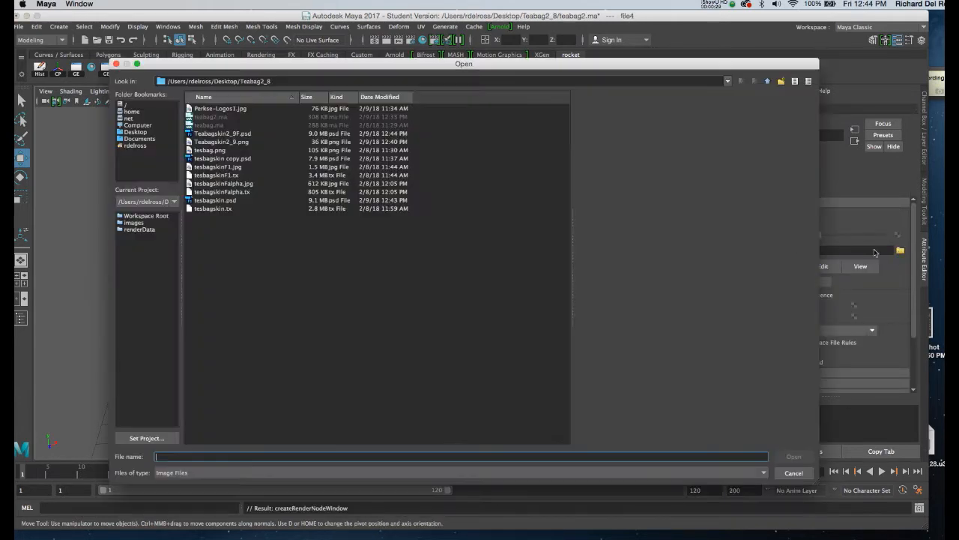
{"action": "left_click", "coordinate": [136, 132]}
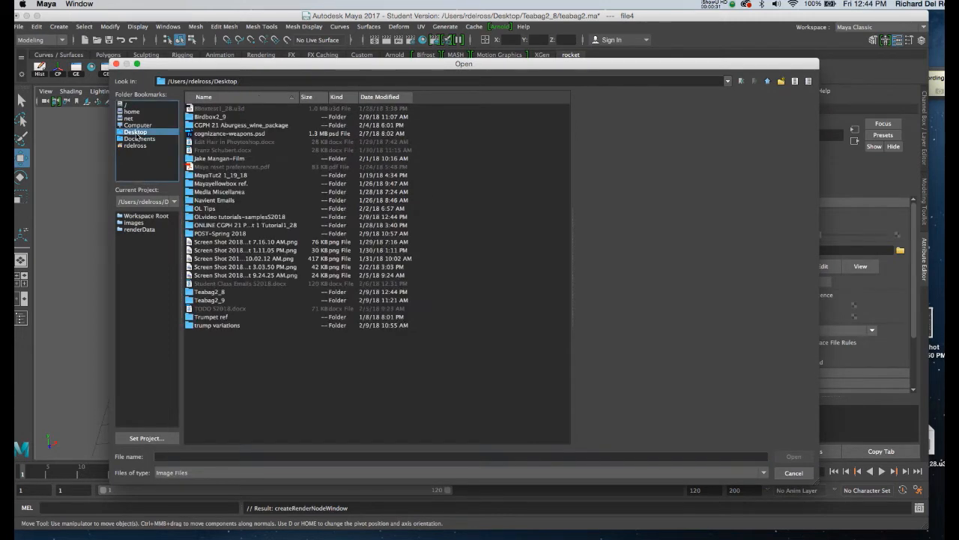
{"action": "double_click", "coordinate": [194, 292]}
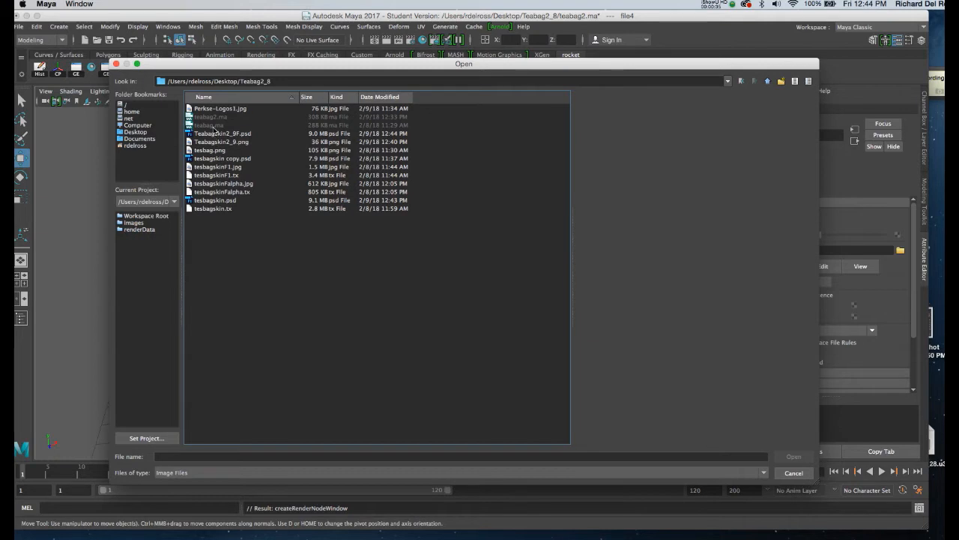
{"action": "left_click", "coordinate": [216, 134]}
{"action": "left_click", "coordinate": [794, 456]}
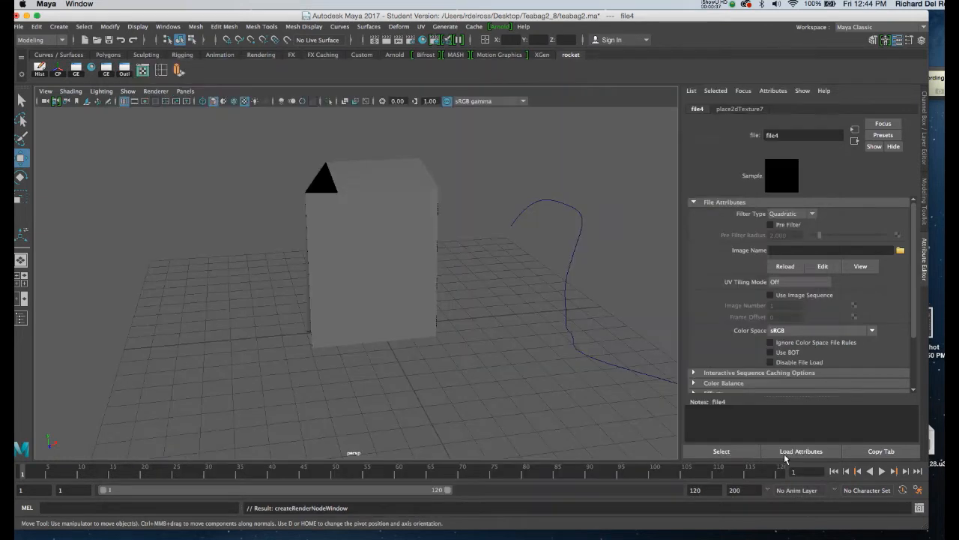
{"action": "mouse_move", "coordinate": [404, 277]}
{"action": "left_mouse_down", "text": "alt"}
{"action": "mouse_move", "coordinate": [450, 284]}
{"action": "mouse_move", "coordinate": [443, 270]}
{"action": "mouse_move", "coordinate": [350, 282]}
{"action": "mouse_move", "coordinate": [394, 283]}
{"action": "mouse_move", "coordinate": [410, 268]}
{"action": "mouse_move", "coordinate": [390, 274]}
{"action": "left_mouse_up", "text": "alt"}
{"action": "scroll", "coordinate": [391, 322], "scroll_direction": "up", "scroll_amount": 4}
{"action": "left_click_drag", "start_coordinate": [390, 337], "coordinate": [453, 284], "text": "alt"}
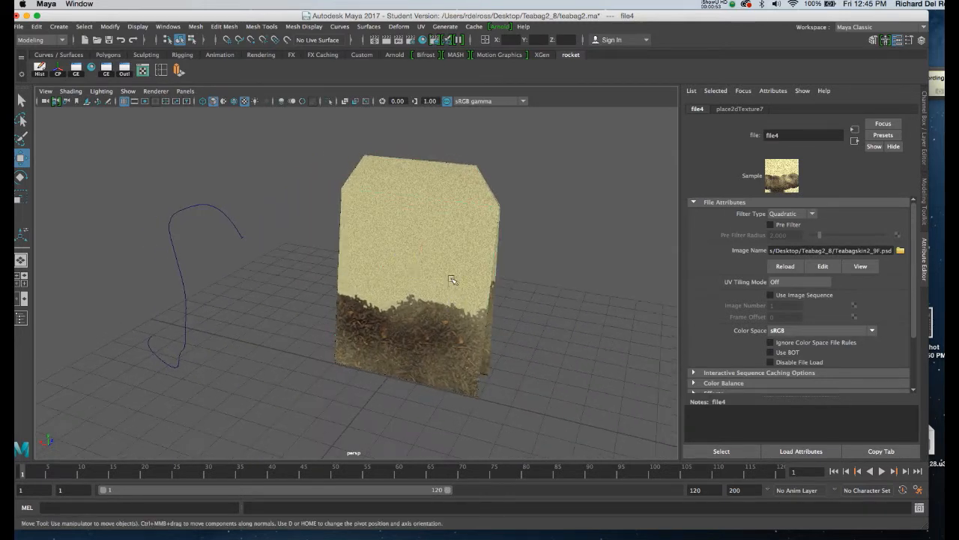
Step: Start the Insert Edge Loop tool on the teabag and preview the mesh smoothed, returning to the unsmoothed display
{"action": "left_click", "coordinate": [454, 282]}
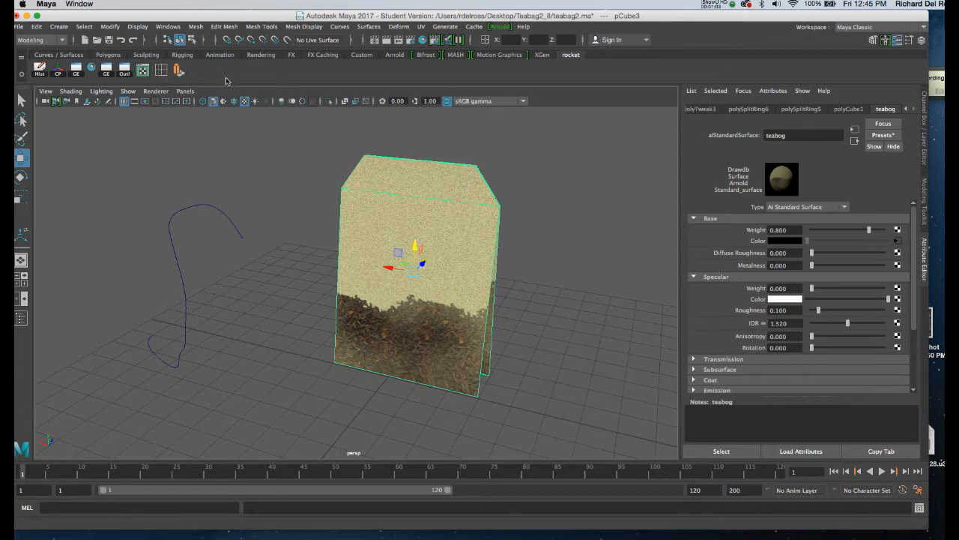
{"action": "left_click", "coordinate": [257, 27]}
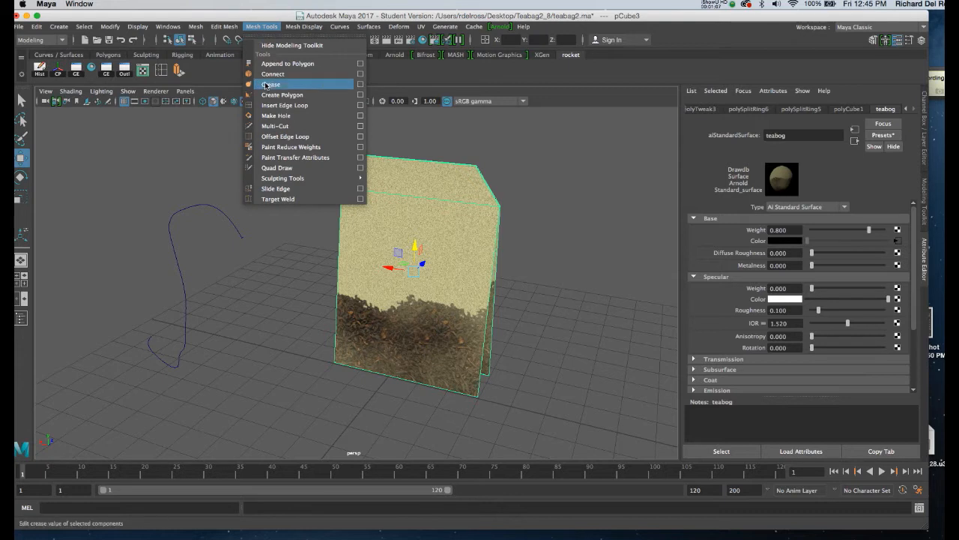
{"action": "left_click", "coordinate": [210, 80]}
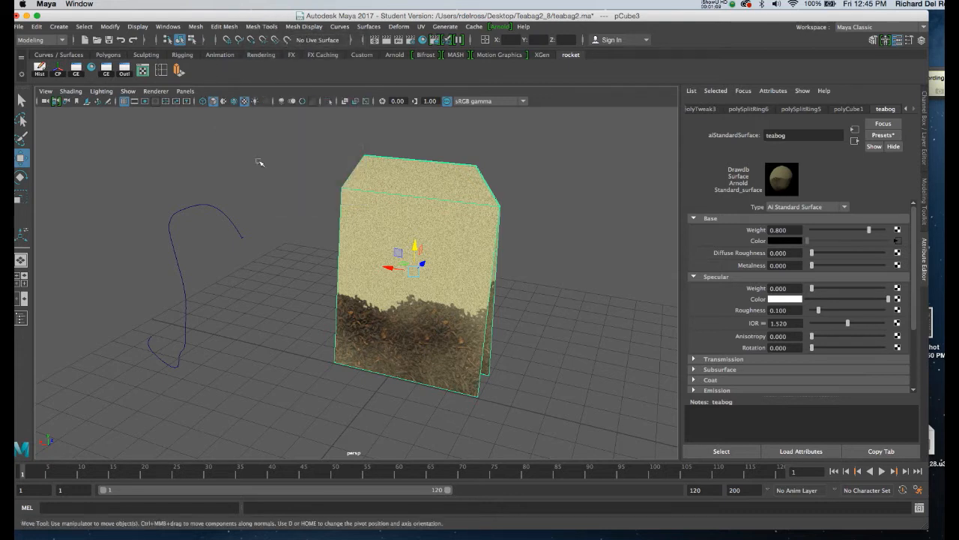
{"action": "left_click", "coordinate": [161, 71]}
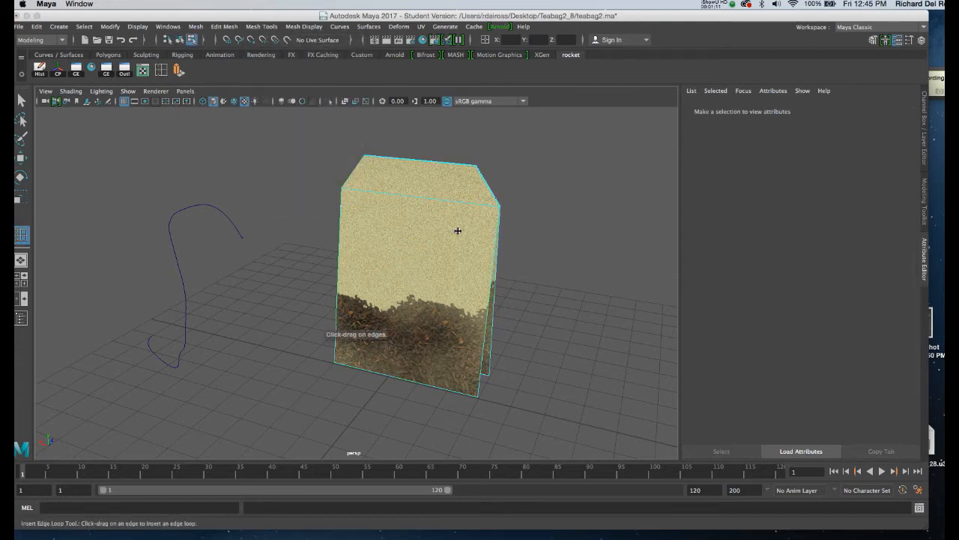
{"action": "left_click_drag", "start_coordinate": [430, 225], "coordinate": [454, 229], "text": "alt"}
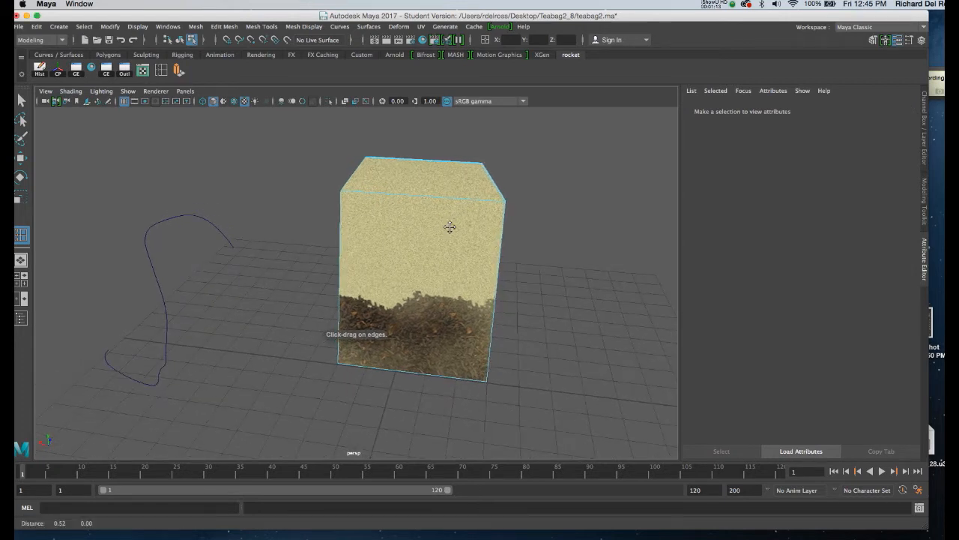
{"action": "middle_click_drag", "start_coordinate": [451, 228], "coordinate": [382, 221], "text": "alt"}
{"action": "mouse_move", "coordinate": [408, 215]}
{"action": "left_mouse_down", "text": "alt"}
{"action": "mouse_move", "coordinate": [398, 210]}
{"action": "mouse_move", "coordinate": [416, 208]}
{"action": "left_mouse_up", "text": "alt"}
{"action": "mouse_move", "coordinate": [414, 208]}
{"action": "right_mouse_down", "text": "alt"}
{"action": "mouse_move", "coordinate": [413, 255]}
{"action": "mouse_move", "coordinate": [410, 218]}
{"action": "right_mouse_up", "text": "alt"}
{"action": "key", "text": "3"}
{"action": "mouse_move", "coordinate": [442, 225]}
{"action": "left_mouse_down", "text": "alt"}
{"action": "mouse_move", "coordinate": [386, 221]}
{"action": "mouse_move", "coordinate": [479, 225]}
{"action": "mouse_move", "coordinate": [383, 217]}
{"action": "mouse_move", "coordinate": [458, 229]}
{"action": "left_mouse_up", "text": "alt"}
{"action": "key", "text": "1"}
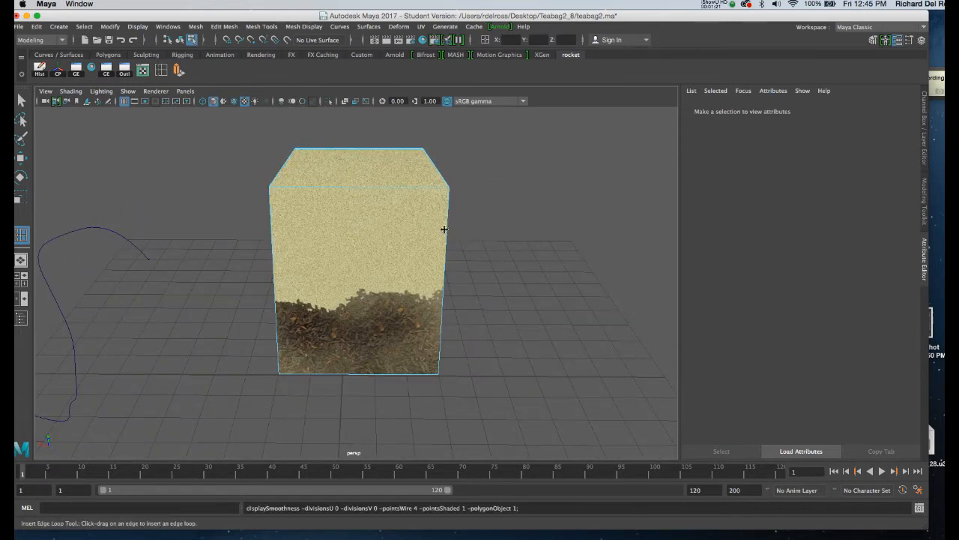
Step: Insert edge loops close to the teabag's two side edges and its lower edge, checking the smoothed preview
{"action": "double_click", "coordinate": [161, 71]}
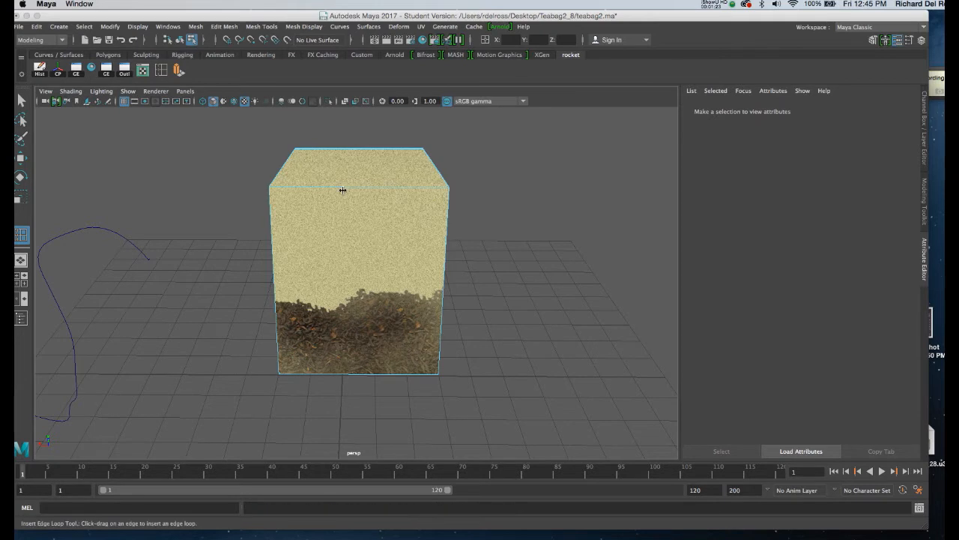
{"action": "left_click_drag", "start_coordinate": [436, 188], "coordinate": [443, 188]}
{"action": "left_click_drag", "start_coordinate": [287, 187], "coordinate": [388, 375]}
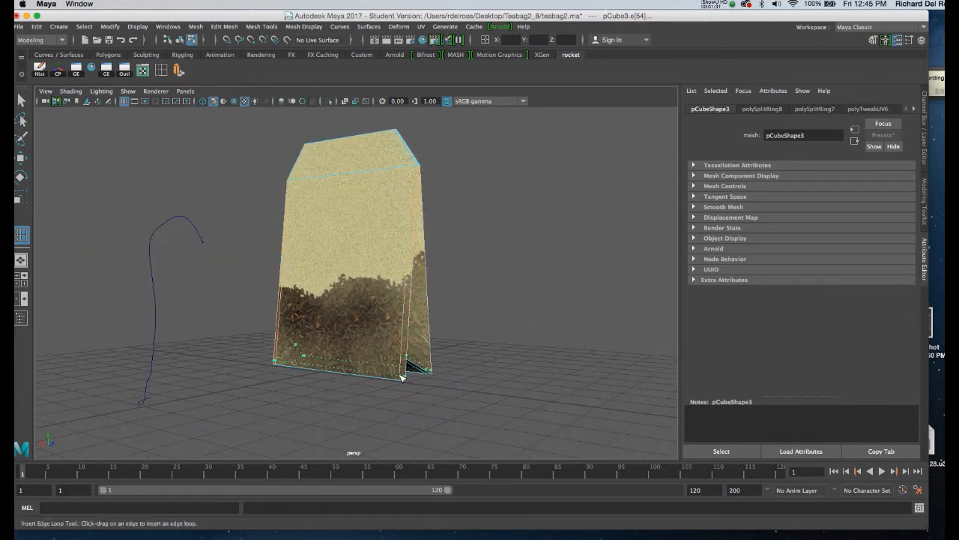
{"action": "left_click", "coordinate": [402, 378]}
{"action": "left_click_drag", "start_coordinate": [353, 305], "coordinate": [406, 291], "text": "alt"}
{"action": "key", "text": "3"}
{"action": "key", "text": "1"}
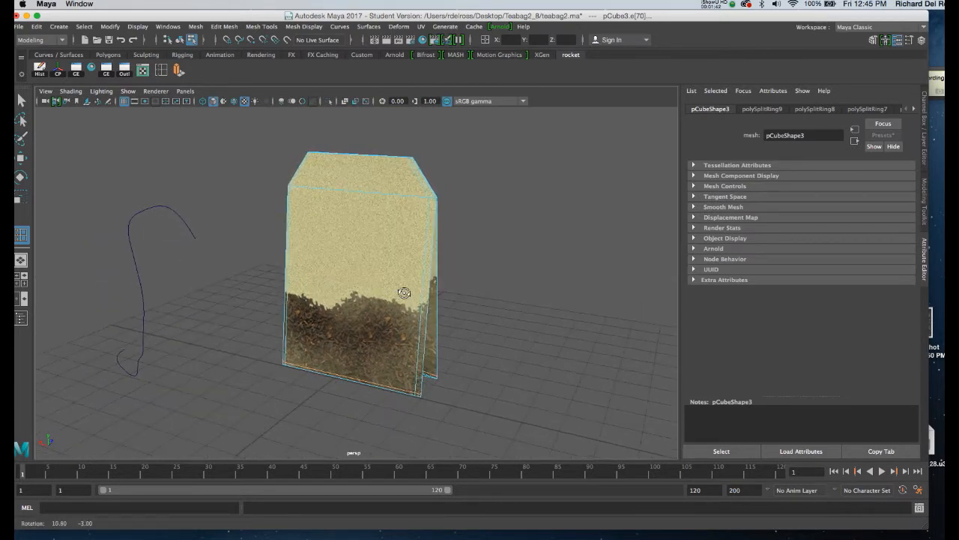
Step: Insert horizontal edge loops across the teabag's tea-leaf area and its middle, scaling each loop to puff out the bag
{"action": "left_click", "coordinate": [420, 362]}
{"action": "left_click_drag", "start_coordinate": [420, 361], "coordinate": [349, 260], "text": "alt"}
{"action": "key", "text": "r"}
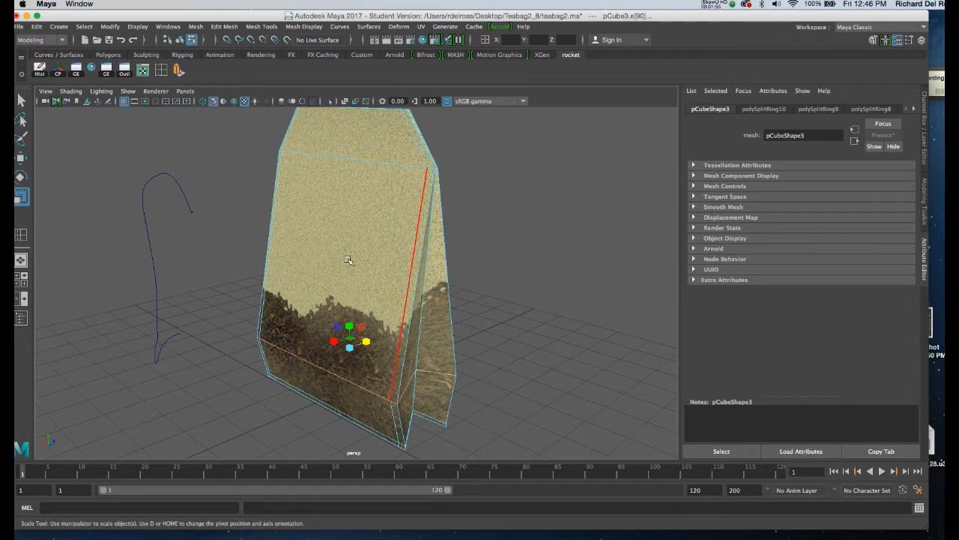
{"action": "left_click", "coordinate": [167, 74]}
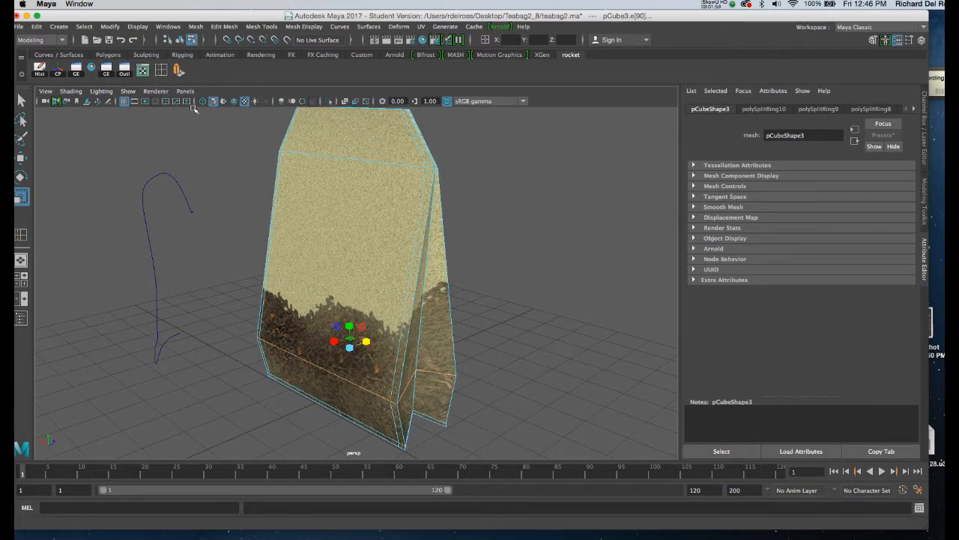
{"action": "left_click", "coordinate": [405, 288]}
{"action": "left_click_drag", "start_coordinate": [392, 282], "coordinate": [420, 268], "text": "alt"}
{"action": "key", "text": "r"}
Step: Insert an edge loop just below the teabag's top fold, display the mesh smoothed and return it to object mode
{"action": "key", "text": "y"}
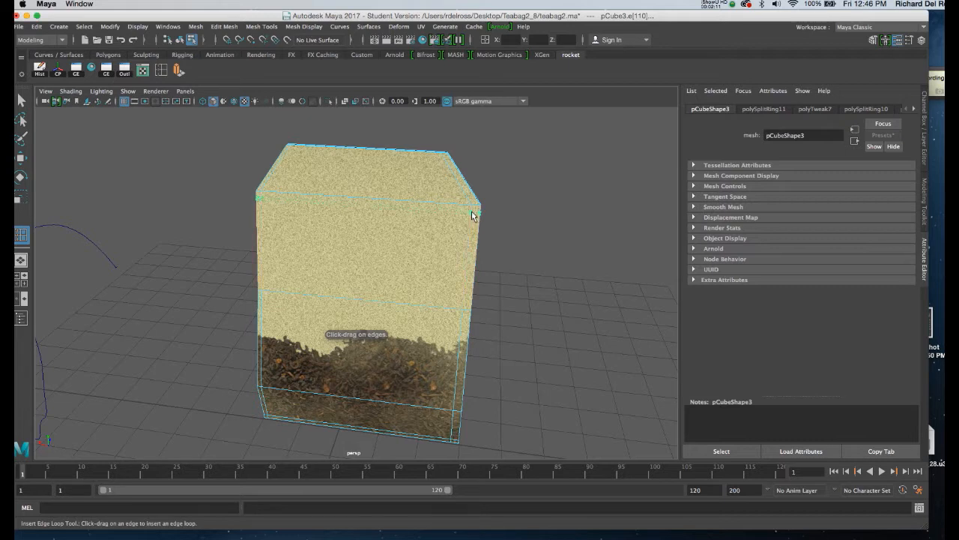
{"action": "left_click", "coordinate": [471, 217]}
{"action": "key", "text": "3"}
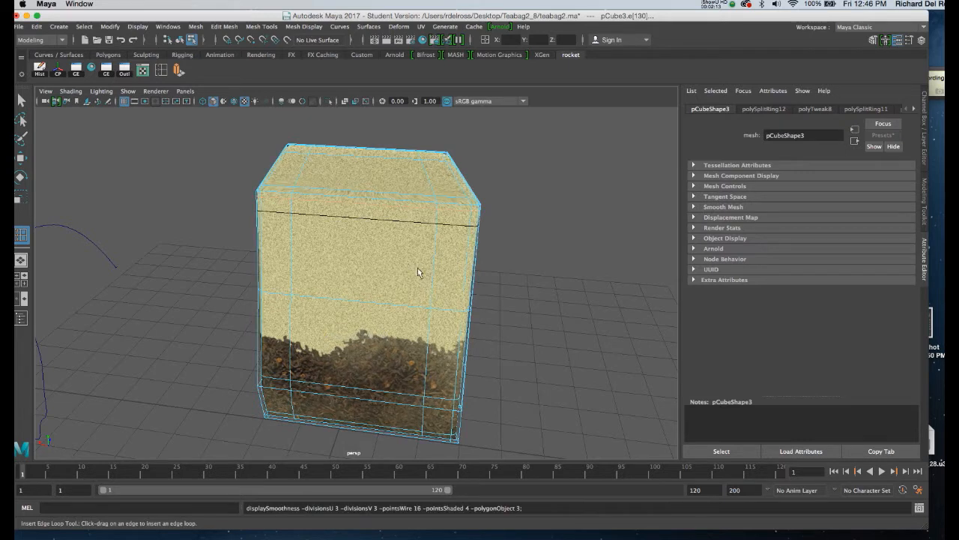
{"action": "mouse_move", "coordinate": [435, 249]}
{"action": "left_mouse_down", "text": "alt"}
{"action": "mouse_move", "coordinate": [383, 238]}
{"action": "mouse_move", "coordinate": [253, 241]}
{"action": "mouse_move", "coordinate": [422, 247]}
{"action": "left_mouse_up", "text": "alt"}
{"action": "right_click_drag", "start_coordinate": [402, 225], "coordinate": [413, 273], "text": "alt"}
{"action": "left_click_drag", "start_coordinate": [412, 273], "coordinate": [418, 244], "text": "alt"}
{"action": "key", "text": "w"}
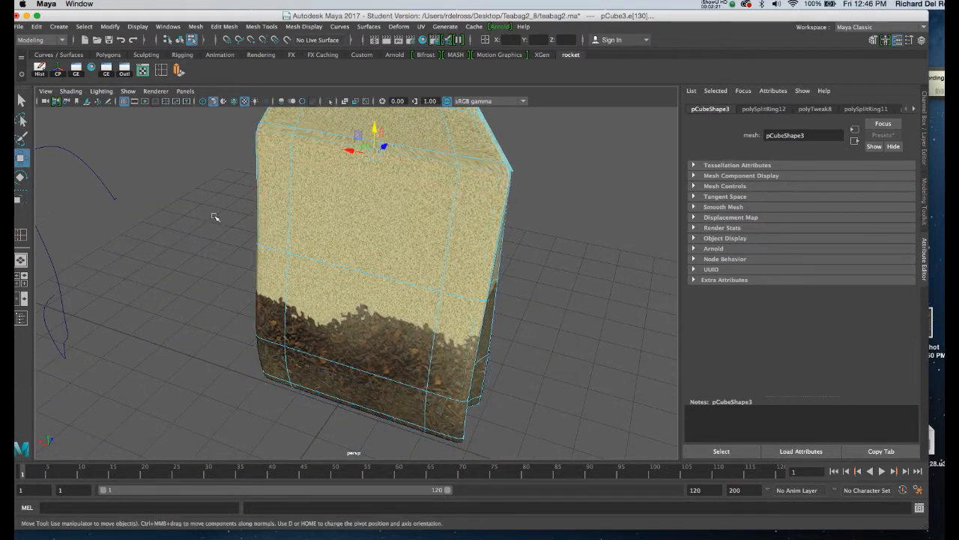
{"action": "scroll", "coordinate": [224, 213], "scroll_direction": "down", "scroll_amount": 5}
{"action": "left_click", "coordinate": [205, 220]}
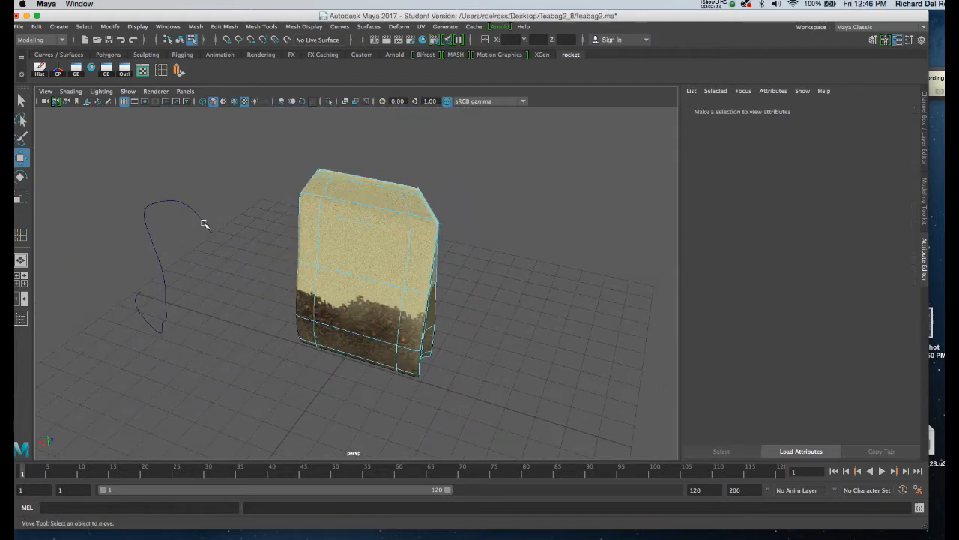
{"action": "right_click_drag", "start_coordinate": [349, 226], "coordinate": [385, 212]}
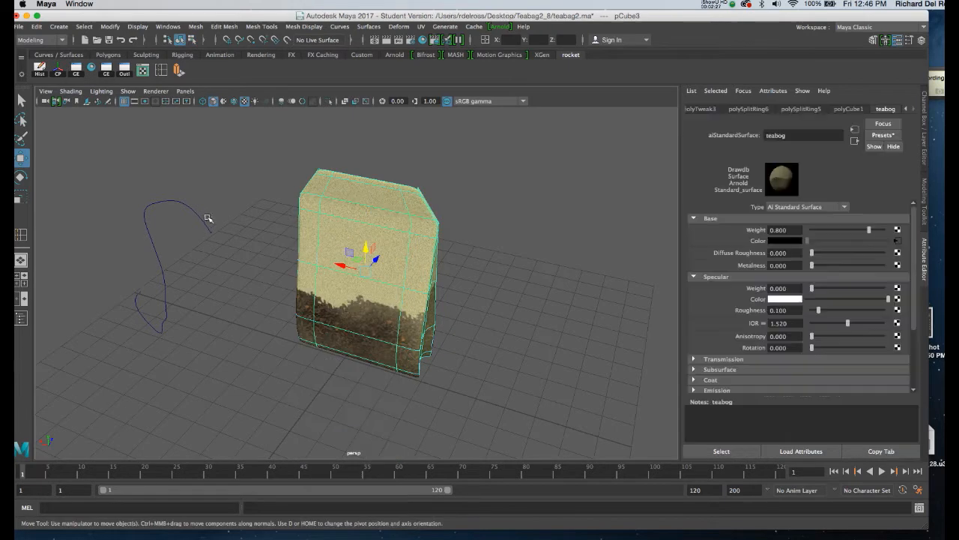
Step: Select the string curve beside the teabag and examine the string and octagonal tag on the finished reference teabag
{"action": "left_click", "coordinate": [204, 222]}
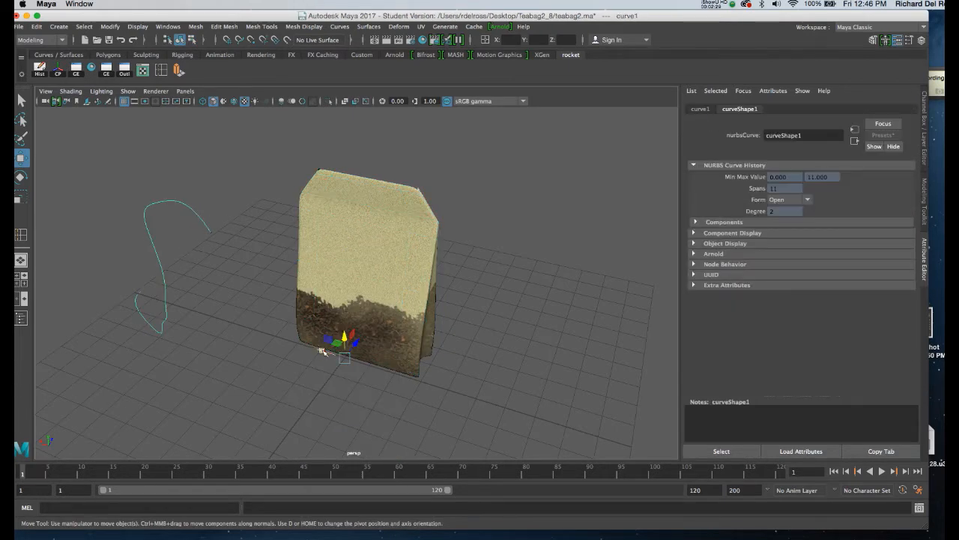
{"action": "left_click_drag", "start_coordinate": [291, 257], "coordinate": [315, 217], "text": "alt"}
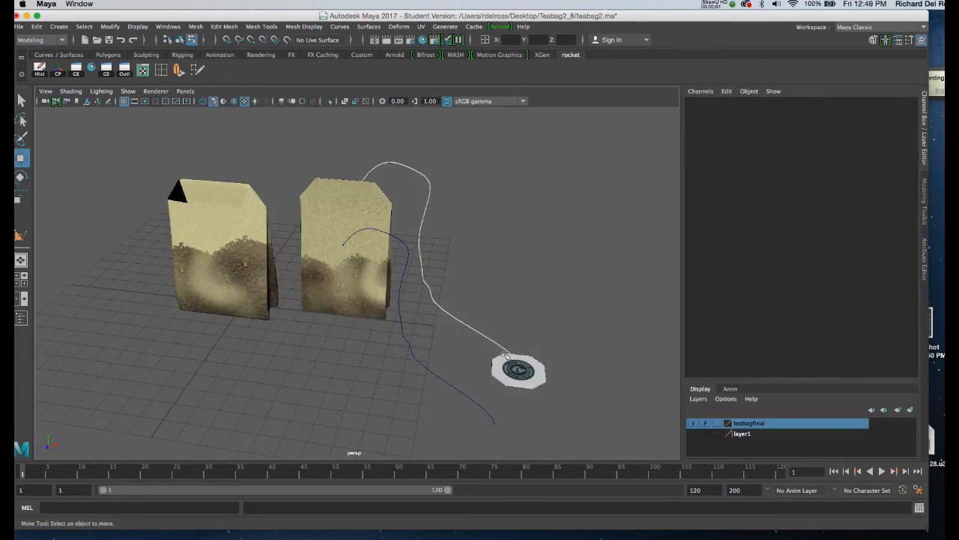
{"action": "left_click", "coordinate": [516, 369]}
{"action": "key", "text": "f"}
{"action": "left_click_drag", "start_coordinate": [439, 295], "coordinate": [353, 451], "text": "alt"}
{"action": "left_click_drag", "start_coordinate": [442, 361], "coordinate": [439, 265], "text": "alt"}
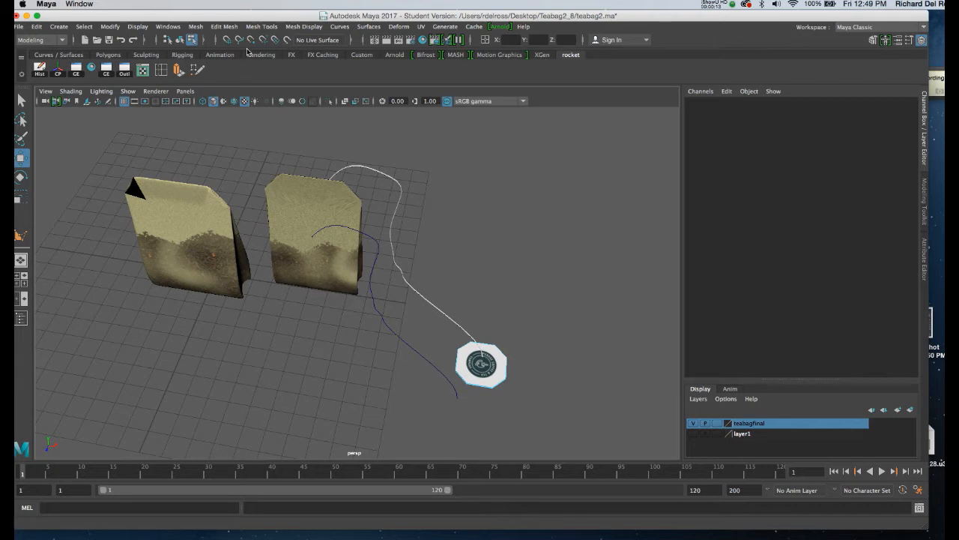
Step: Add the Create Polygon tool to the custom shelf and start it in the top view near the reference tag
{"action": "left_click", "coordinate": [261, 28]}
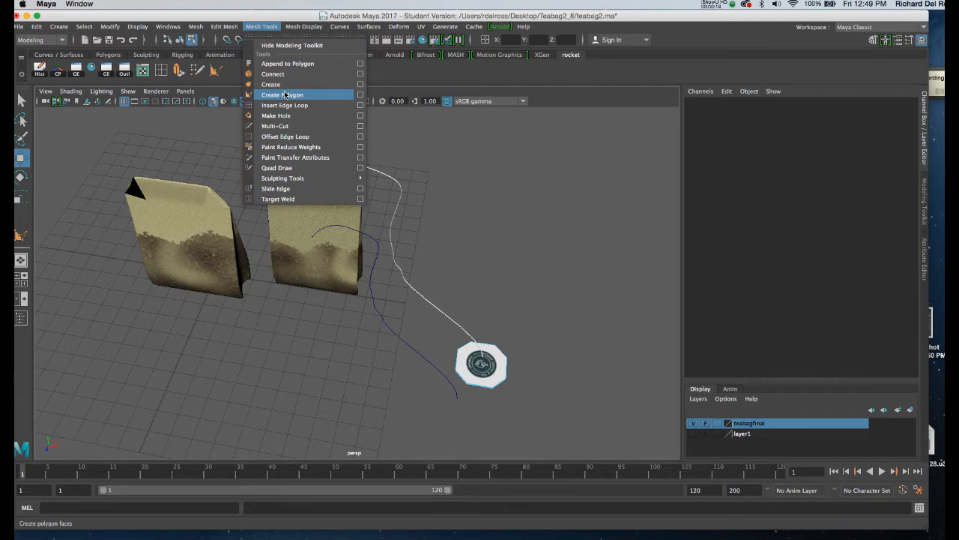
{"action": "left_click", "coordinate": [219, 73]}
{"action": "key", "text": "w"}
{"action": "key", "text": "space"}
{"action": "key", "text": "space"}
{"action": "right_click_drag", "start_coordinate": [235, 195], "coordinate": [249, 336], "text": "alt"}
{"action": "left_click", "coordinate": [216, 71]}
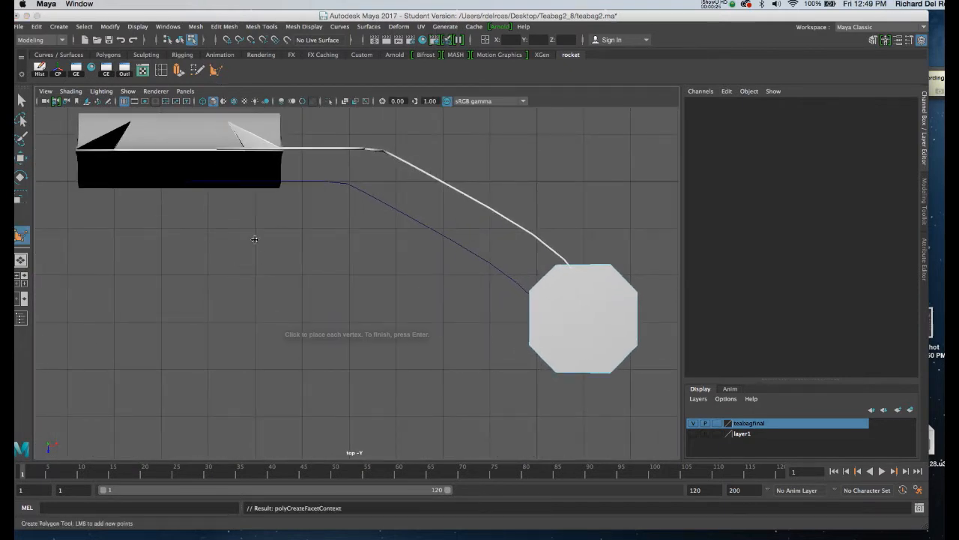
Step: Draw an octagonal polygon about 90 cm wide on the grid in front of the teabags, its corners at grid intersections
{"action": "left_click", "coordinate": [256, 228]}
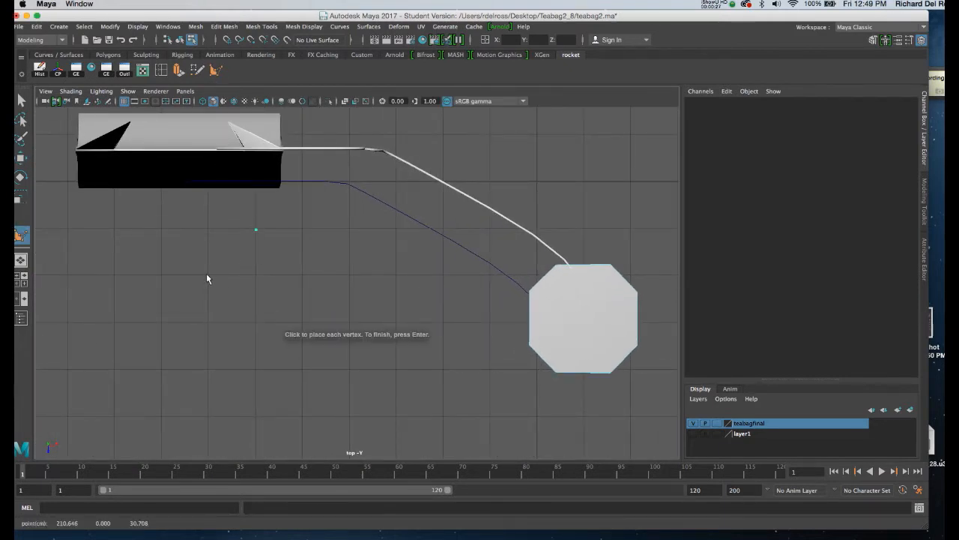
{"action": "left_click", "coordinate": [208, 275]}
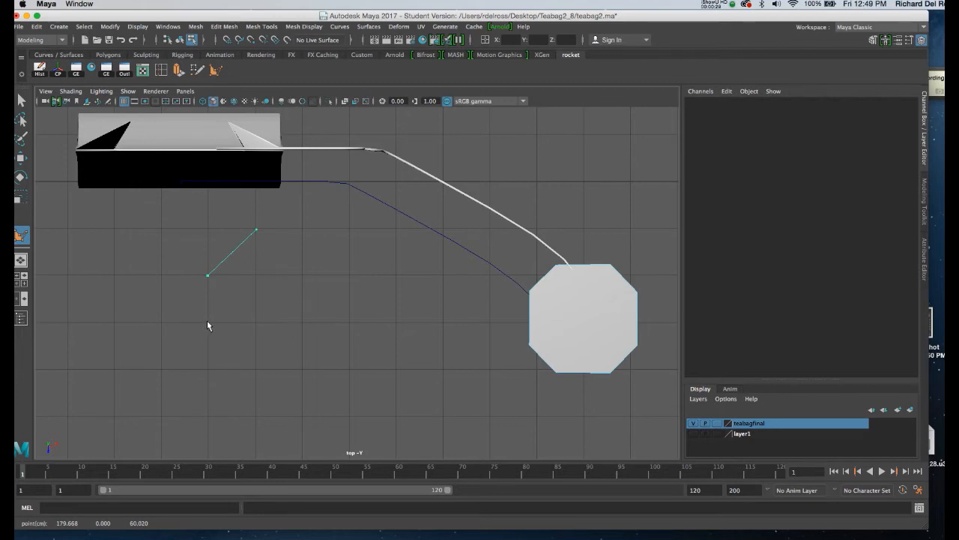
{"action": "left_click", "coordinate": [207, 322]}
{"action": "left_click", "coordinate": [255, 368]}
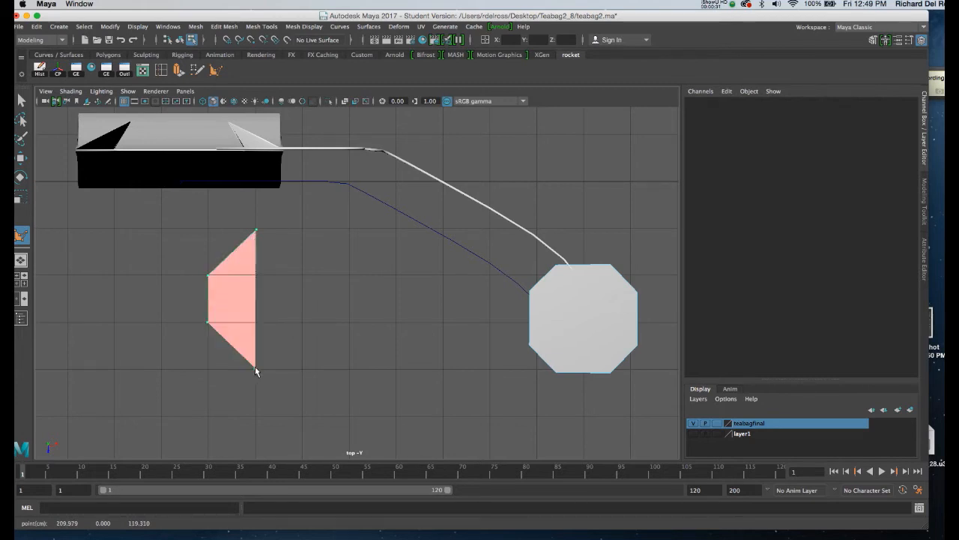
{"action": "left_click", "coordinate": [303, 368]}
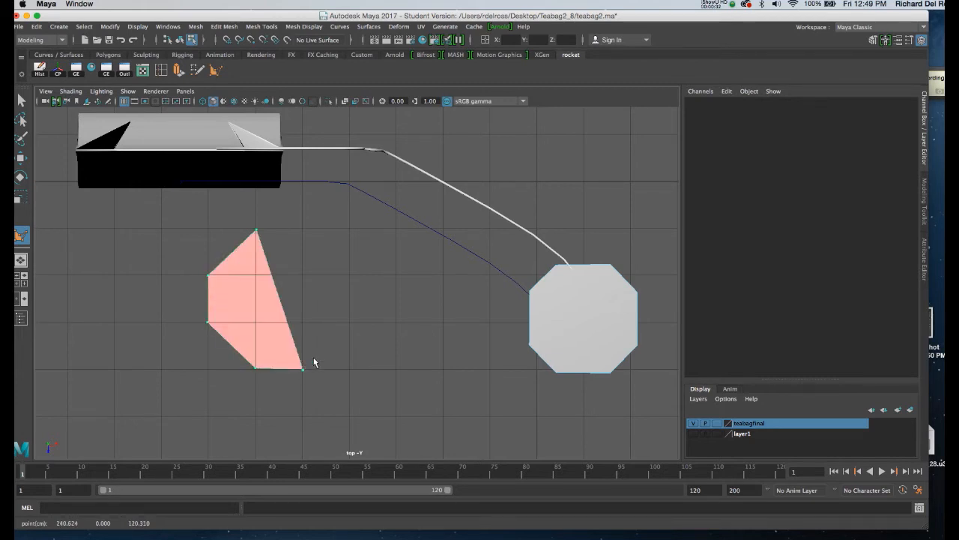
{"action": "left_click", "coordinate": [349, 323]}
{"action": "left_click", "coordinate": [350, 275]}
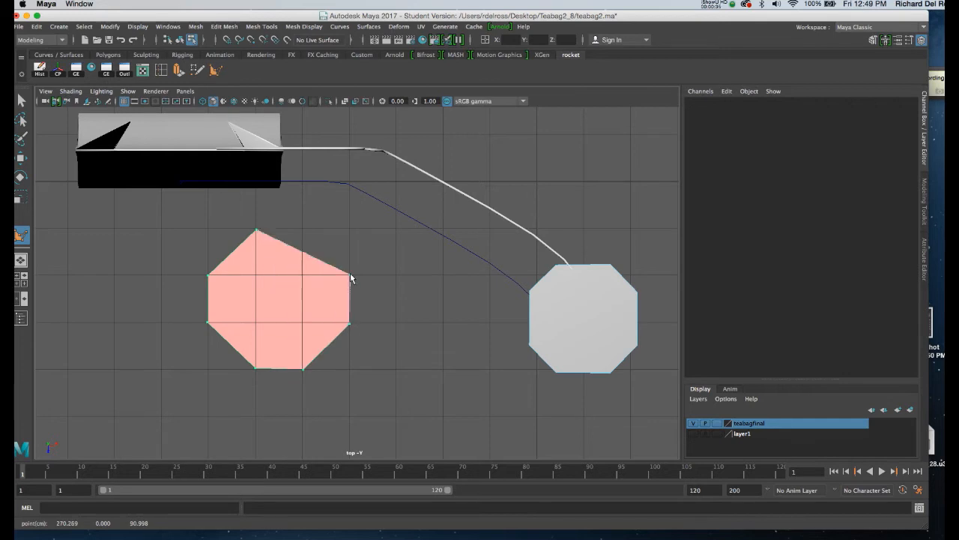
{"action": "left_click", "coordinate": [301, 229]}
{"action": "key", "text": "Return"}
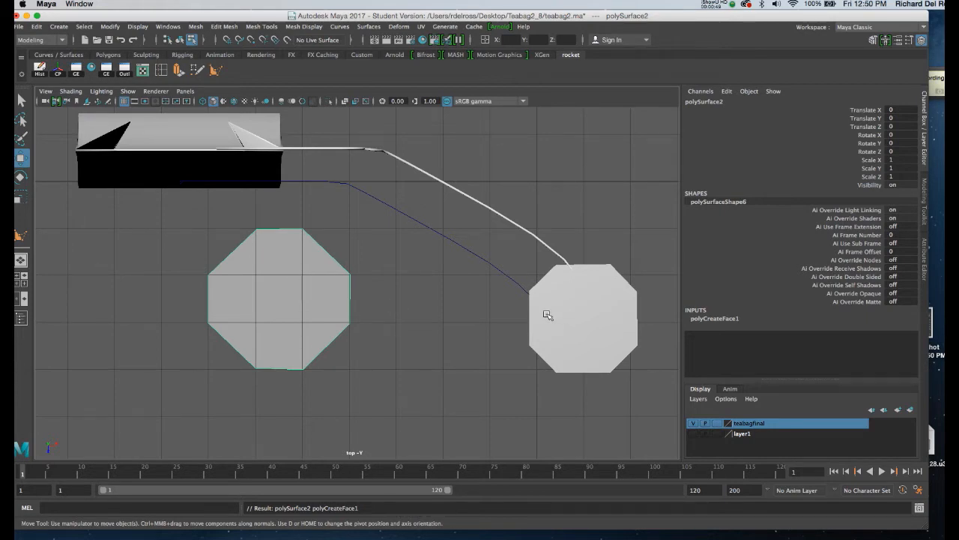
Step: Extrude the octagon's face with a Local Translate Z of 2.671 in the perspective view and return it to object mode
{"action": "left_click", "coordinate": [280, 264]}
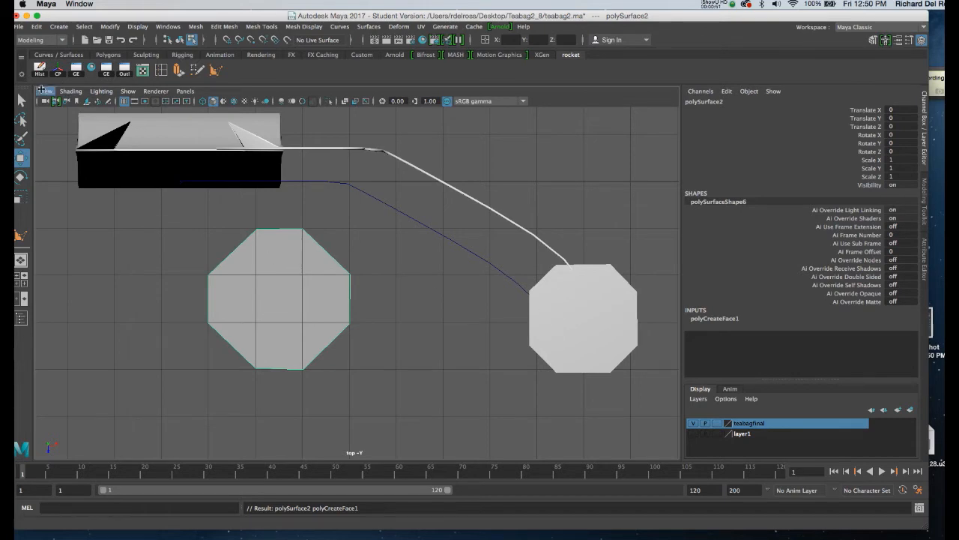
{"action": "key", "text": "space"}
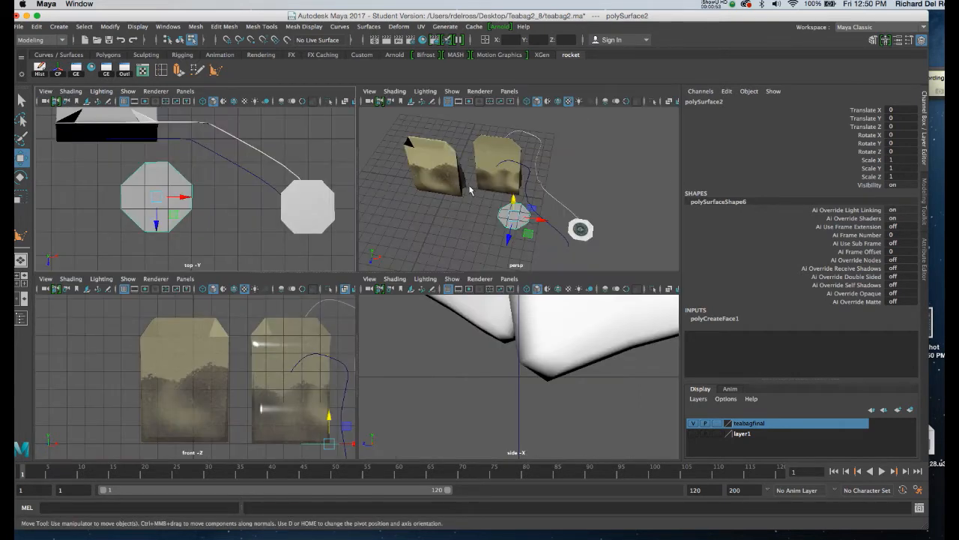
{"action": "key", "text": "space"}
{"action": "scroll", "coordinate": [338, 212], "scroll_direction": "up", "scroll_amount": 5}
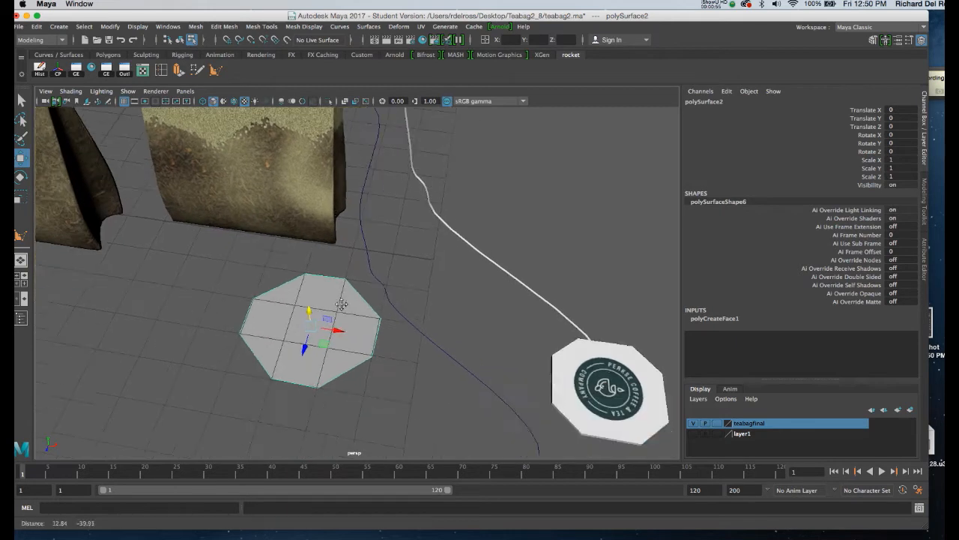
{"action": "left_click_drag", "start_coordinate": [341, 292], "coordinate": [322, 278], "text": "alt"}
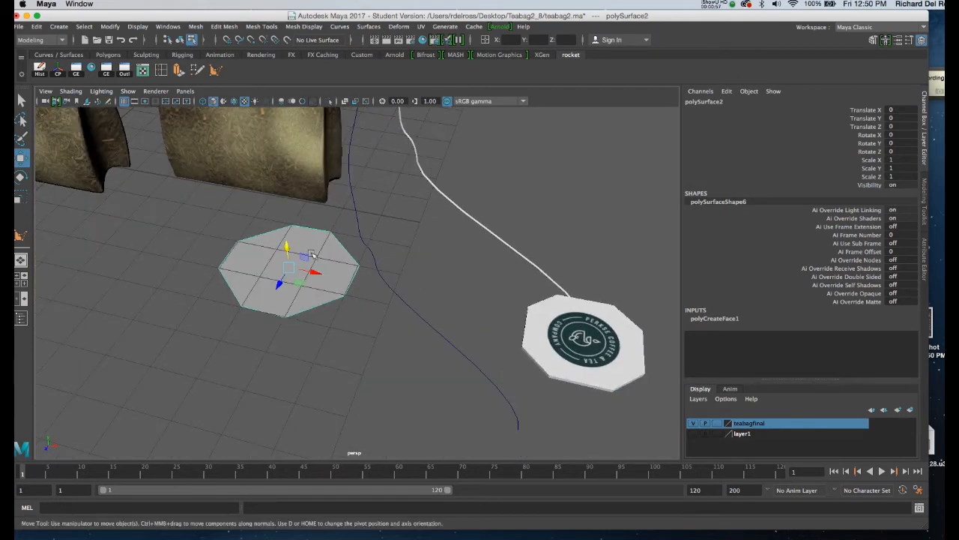
{"action": "right_click", "coordinate": [307, 239]}
{"action": "left_click", "coordinate": [307, 266]}
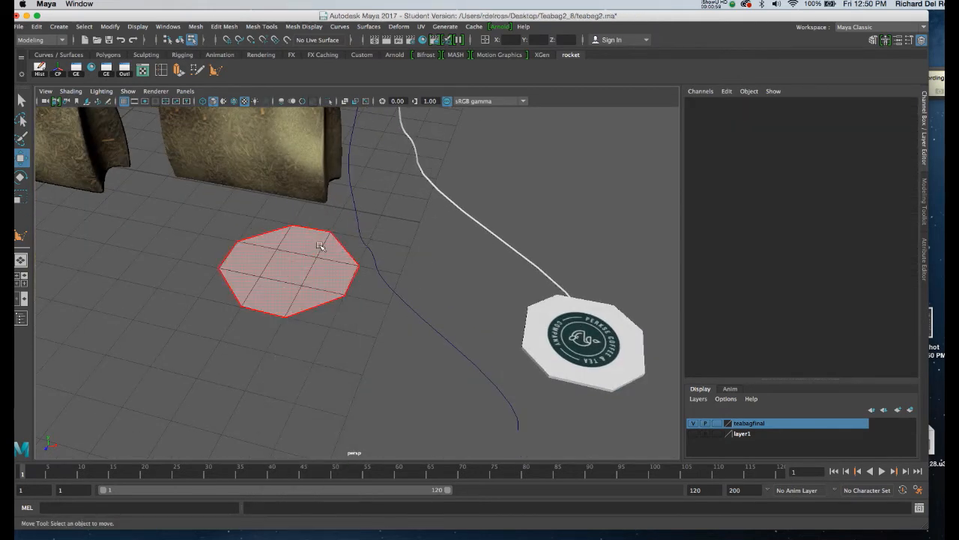
{"action": "left_click", "coordinate": [319, 250]}
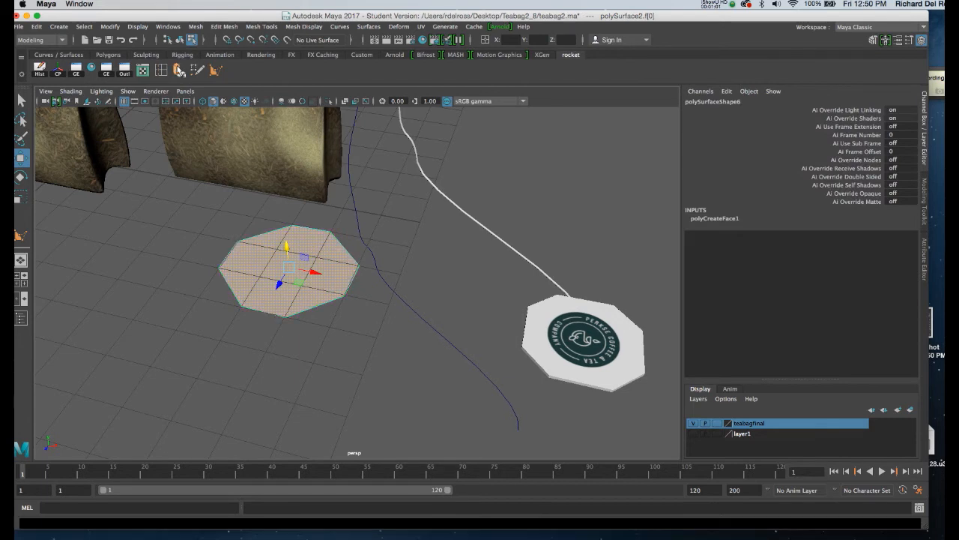
{"action": "left_click", "coordinate": [179, 70]}
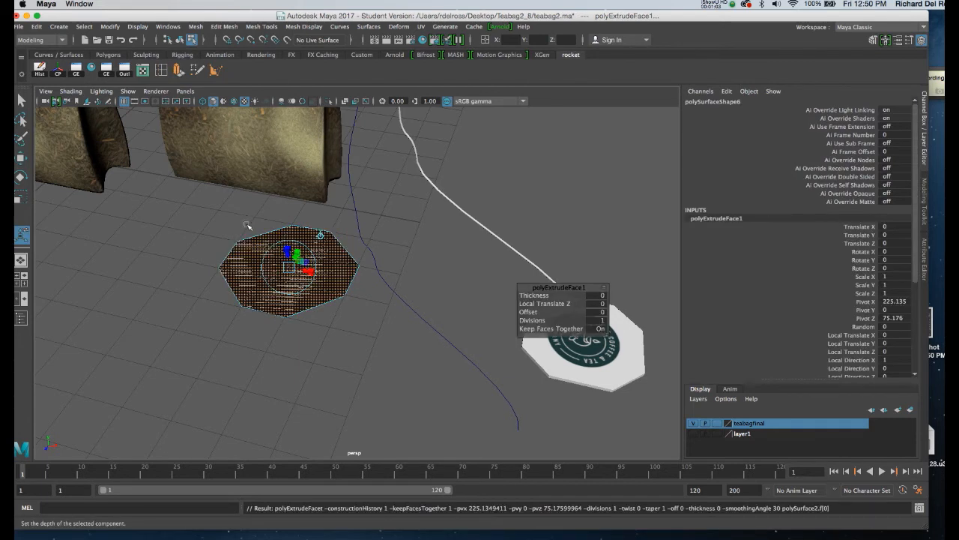
{"action": "mouse_move", "coordinate": [289, 247]}
{"action": "left_mouse_down"}
{"action": "mouse_move", "coordinate": [290, 232]}
{"action": "mouse_move", "coordinate": [287, 240]}
{"action": "left_mouse_up"}
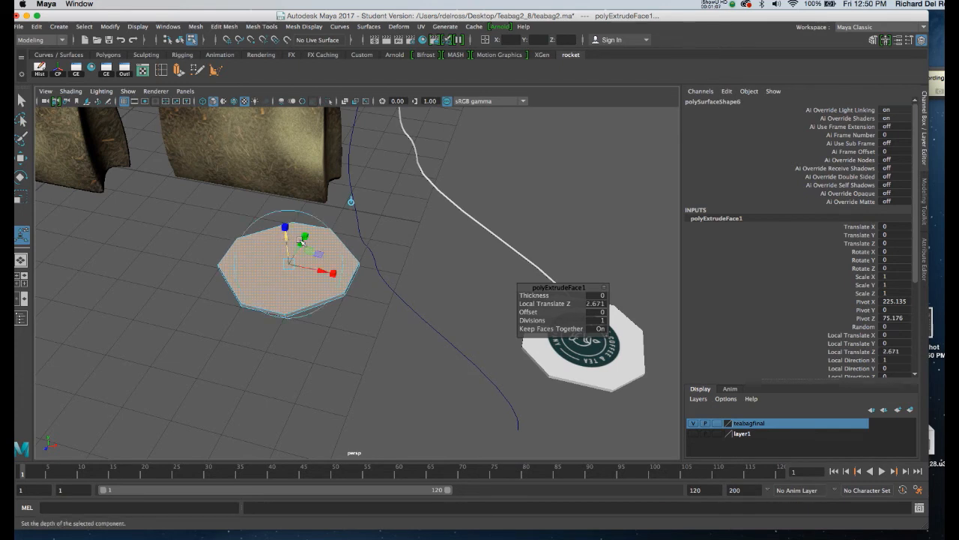
{"action": "right_click_drag", "start_coordinate": [350, 262], "coordinate": [378, 242]}
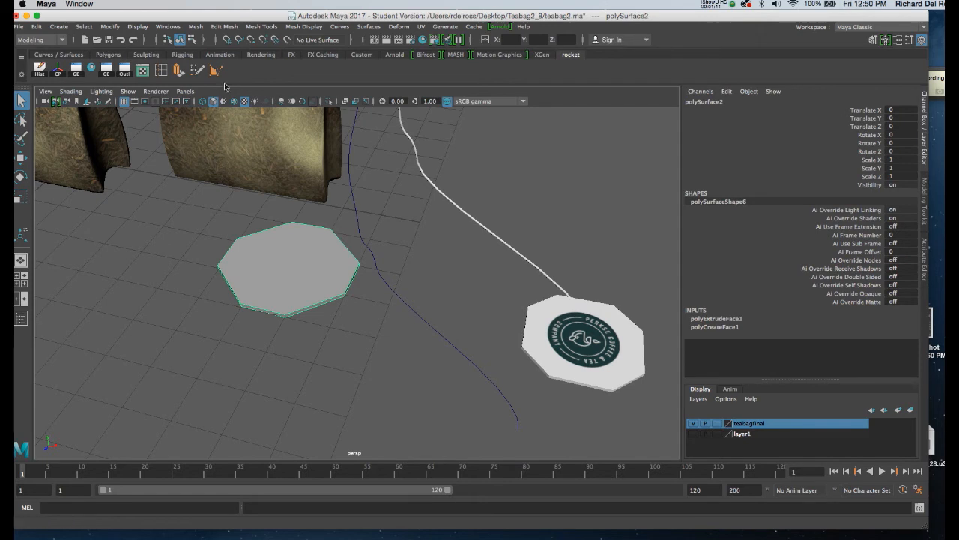
{"action": "left_click", "coordinate": [252, 27]}
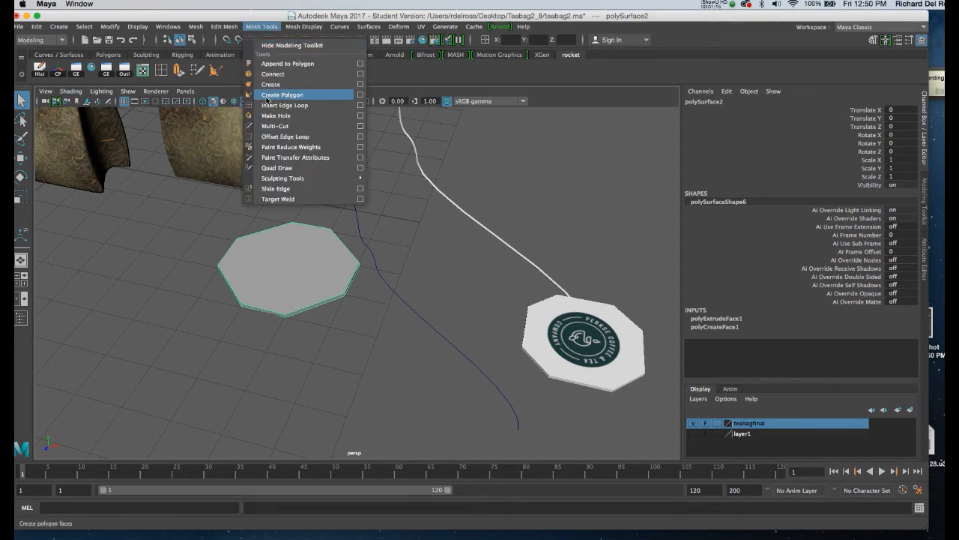
{"action": "left_click", "coordinate": [160, 198]}
{"action": "left_click_drag", "start_coordinate": [162, 202], "coordinate": [207, 197], "text": "alt"}
{"action": "middle_click_drag", "start_coordinate": [207, 196], "coordinate": [213, 241], "text": "alt"}
{"action": "left_click_drag", "start_coordinate": [196, 222], "coordinate": [217, 209], "text": "alt"}
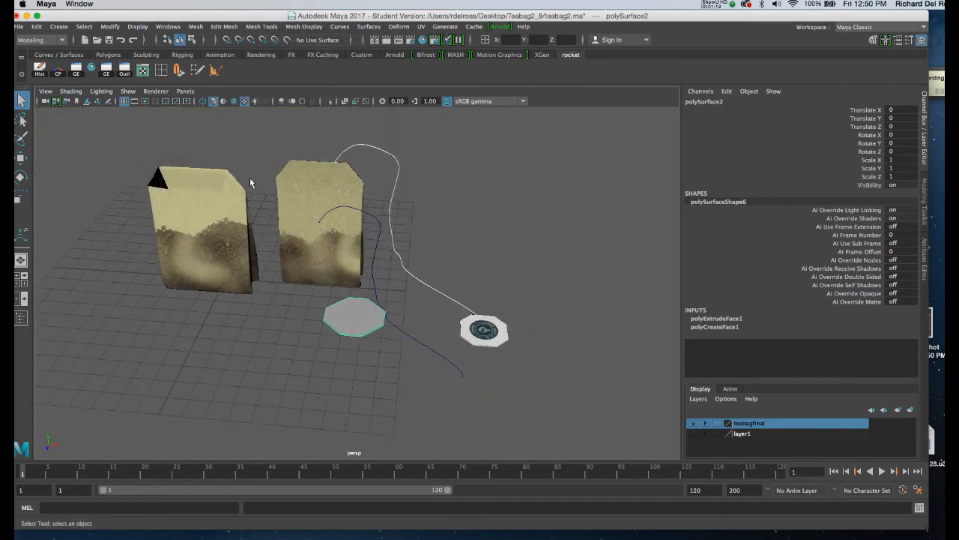
{"action": "right_click_drag", "start_coordinate": [218, 224], "coordinate": [266, 284], "text": "alt"}
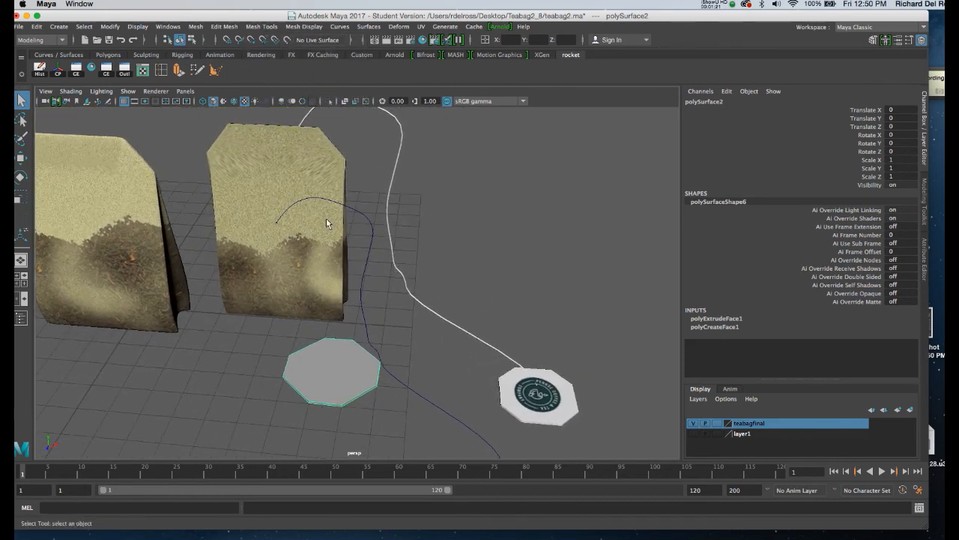